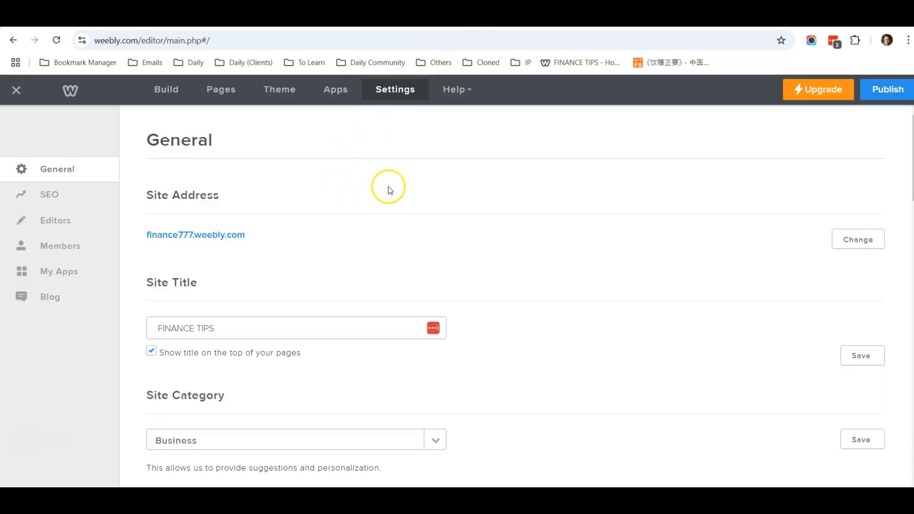
Review Weebly's General and Archive export settings, then switch to the cloned FINANCE TIPS site tab.
scroll(314, 189, "down", 3)
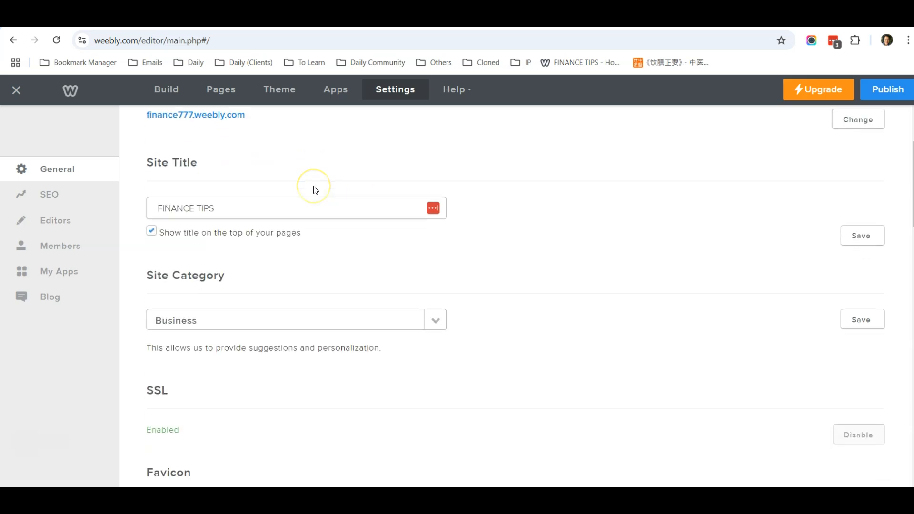
scroll(498, 266, "up", 3)
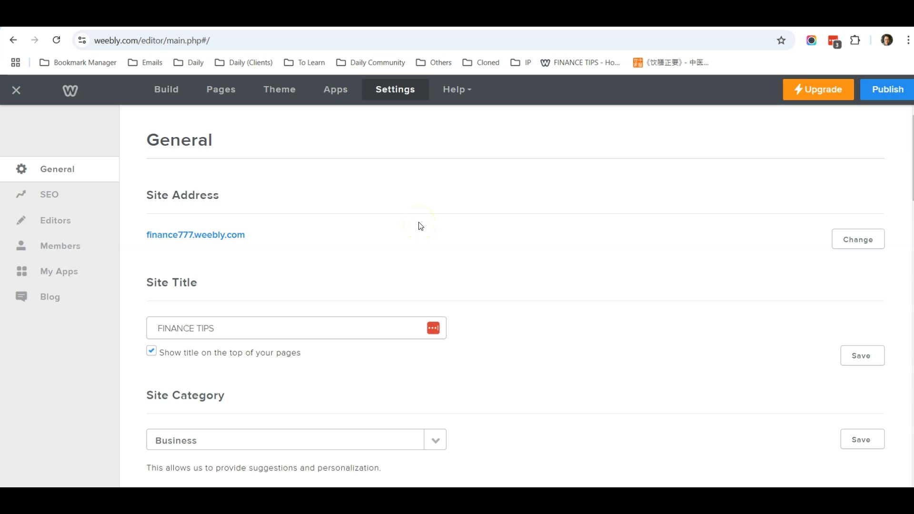
scroll(539, 236, "down", 3)
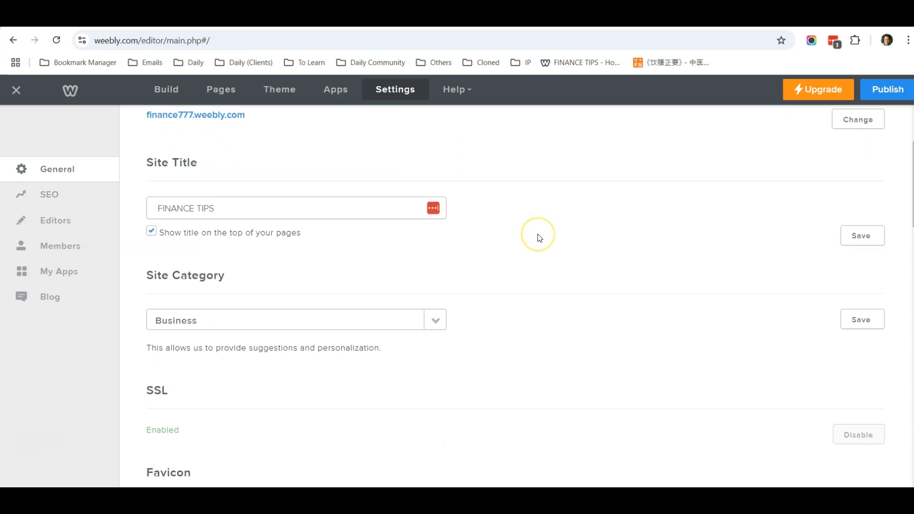
scroll(538, 237, "down", 3)
scroll(537, 240, "down", 8)
scroll(538, 241, "up", 14)
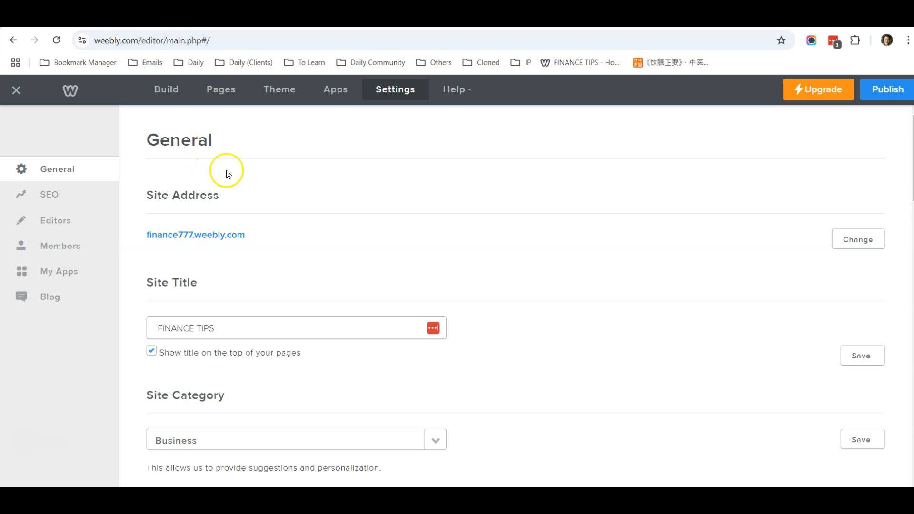
scroll(574, 249, "down", 8)
scroll(573, 250, "down", 7)
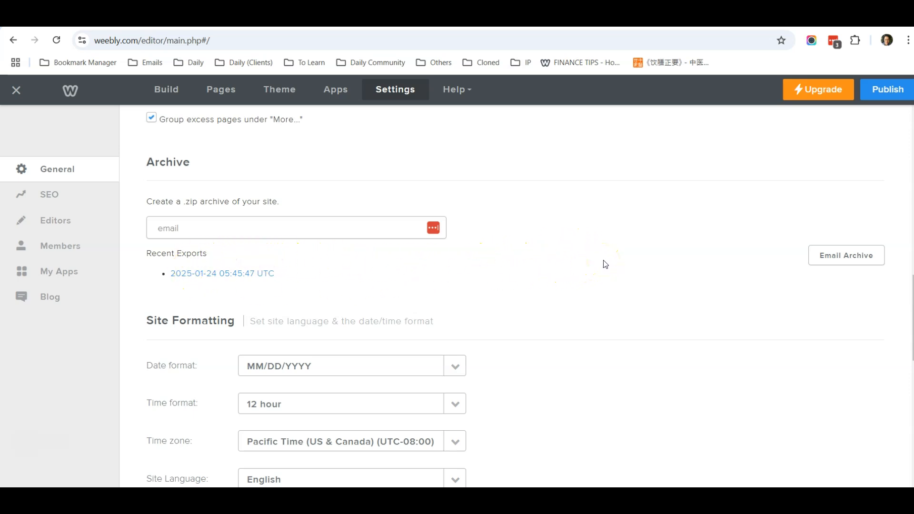
scroll(605, 264, "up", 1)
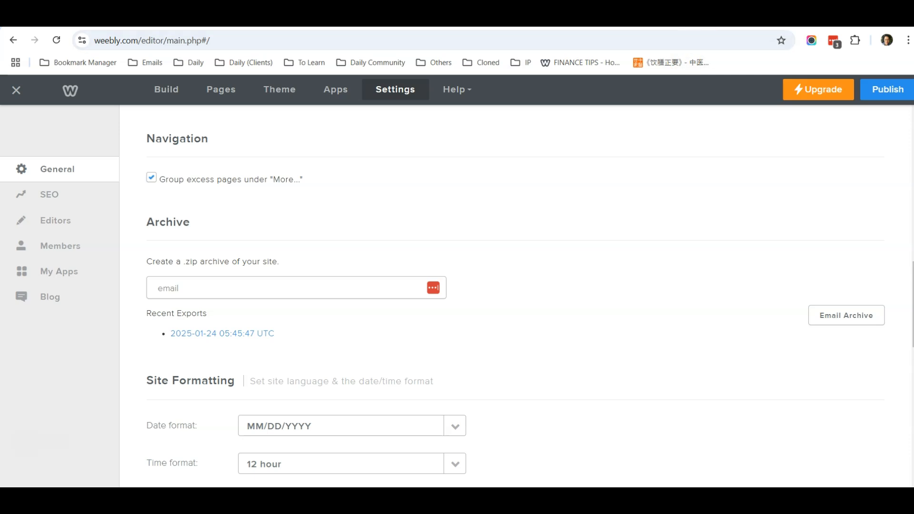
left_click(714, 15)
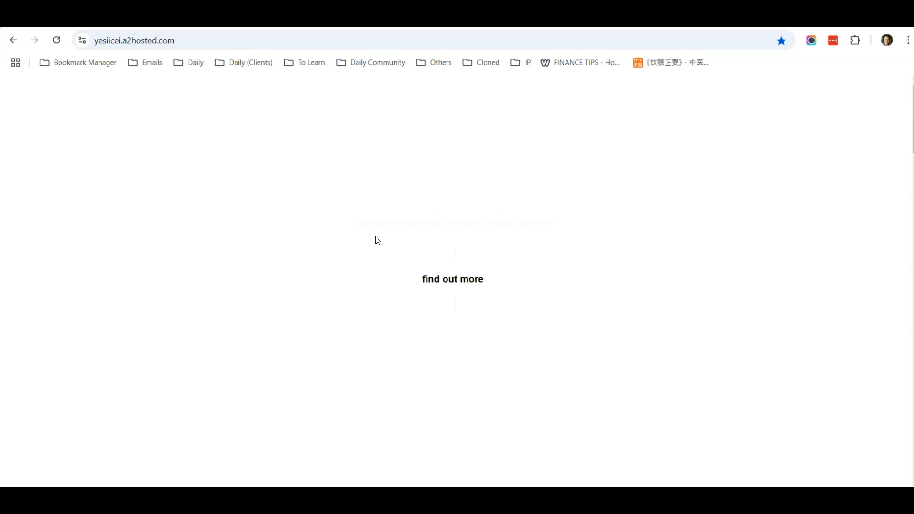
scroll(377, 240, "down", 10)
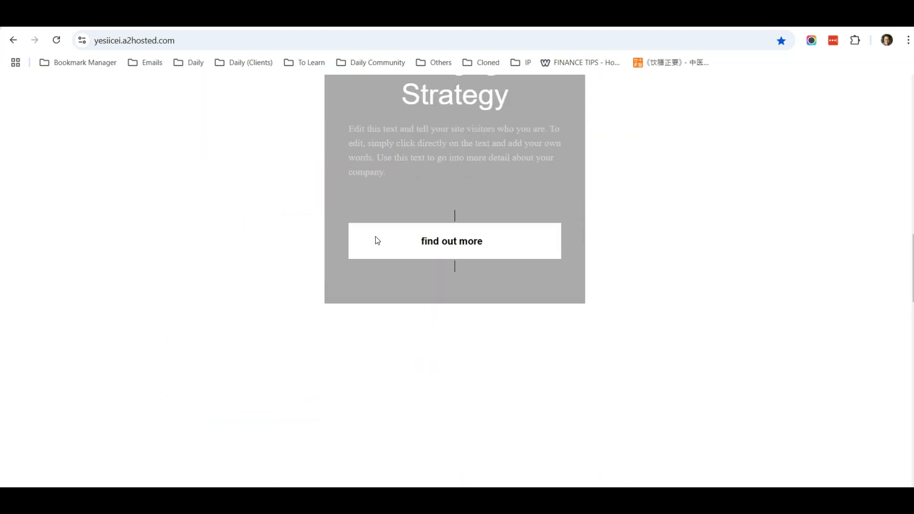
scroll(376, 238, "down", 10)
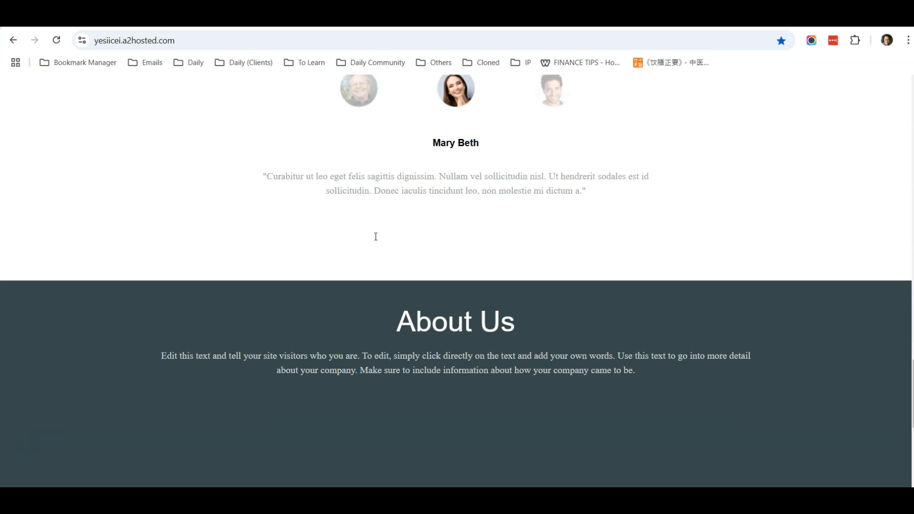
scroll(376, 237, "up", 5)
left_click(615, 19)
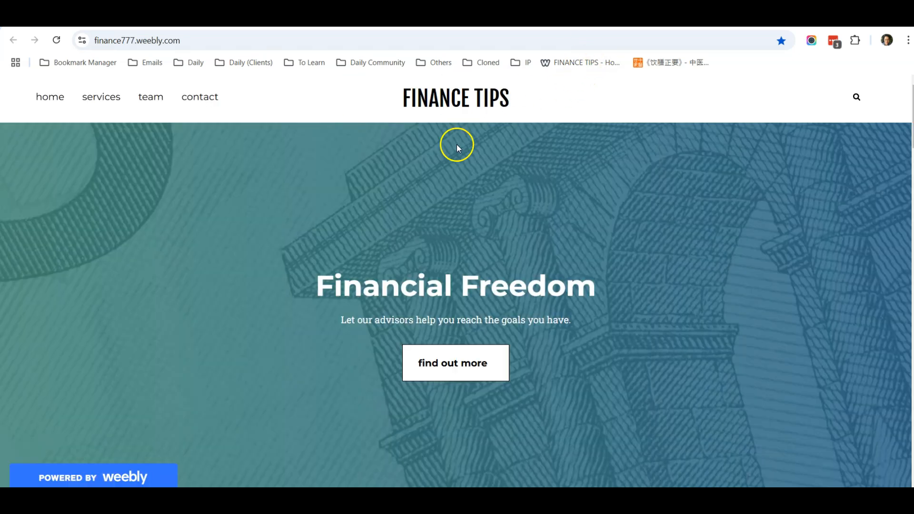
scroll(456, 145, "down", 15)
scroll(465, 190, "down", 15)
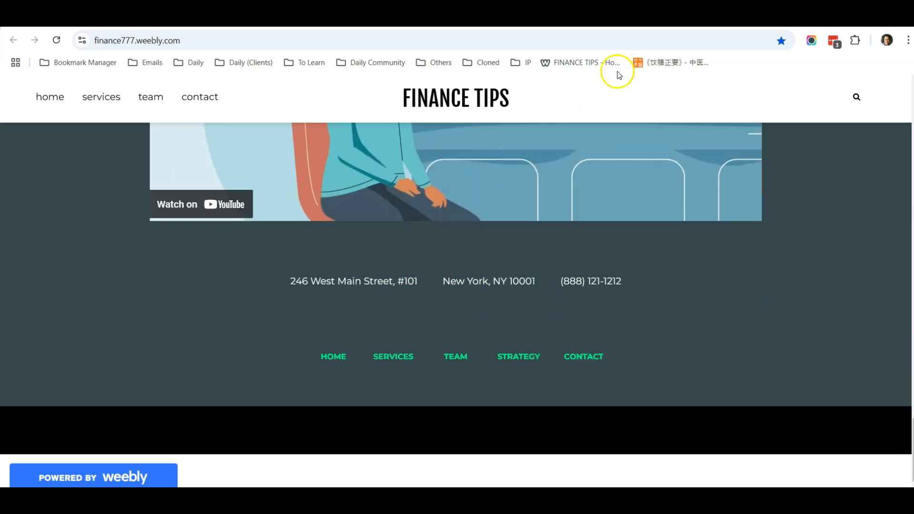
left_click(605, 19)
scroll(467, 184, "up", 6)
scroll(468, 186, "up", 8)
scroll(462, 190, "down", 10)
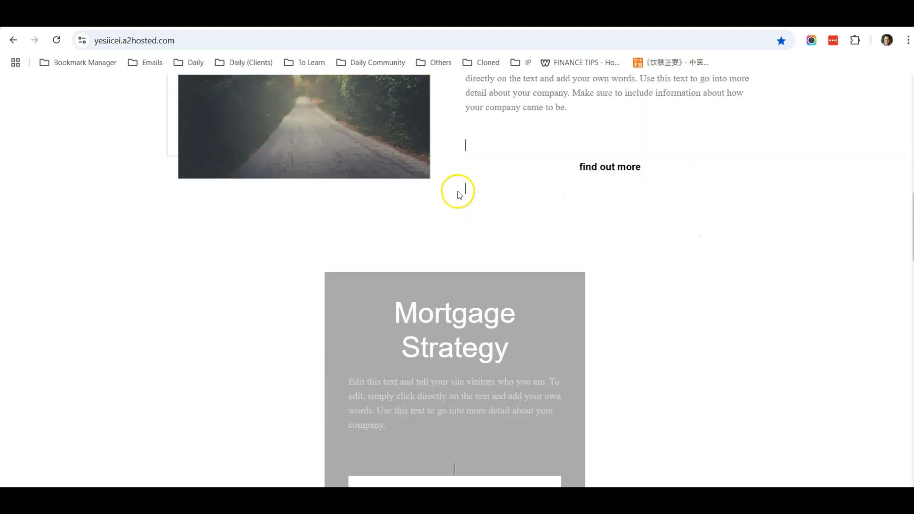
scroll(460, 194, "down", 10)
scroll(456, 196, "down", 3)
scroll(455, 196, "up", 10)
Enter 'wordpress' in a new Chrome tab to load the wordpress.org 'Meet WordPress' homepage.
key("ctrl+t")
type("word")
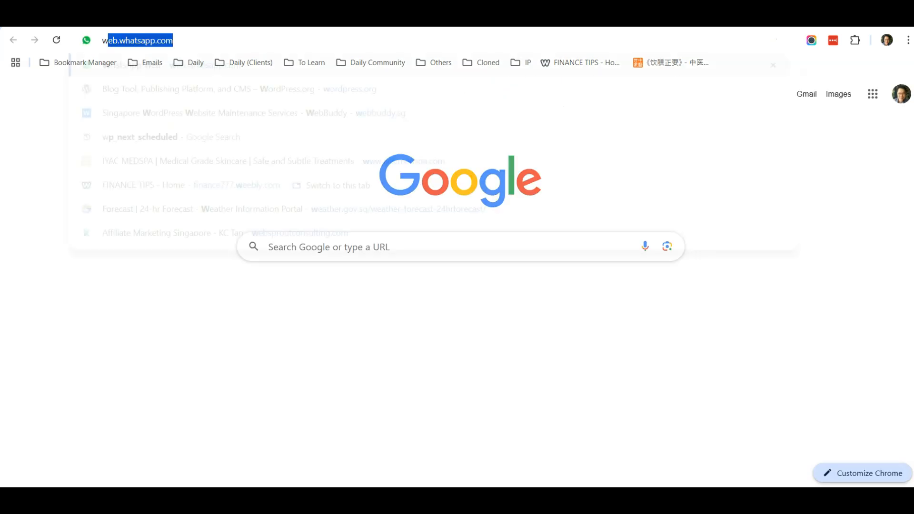
type("press")
key("Return")
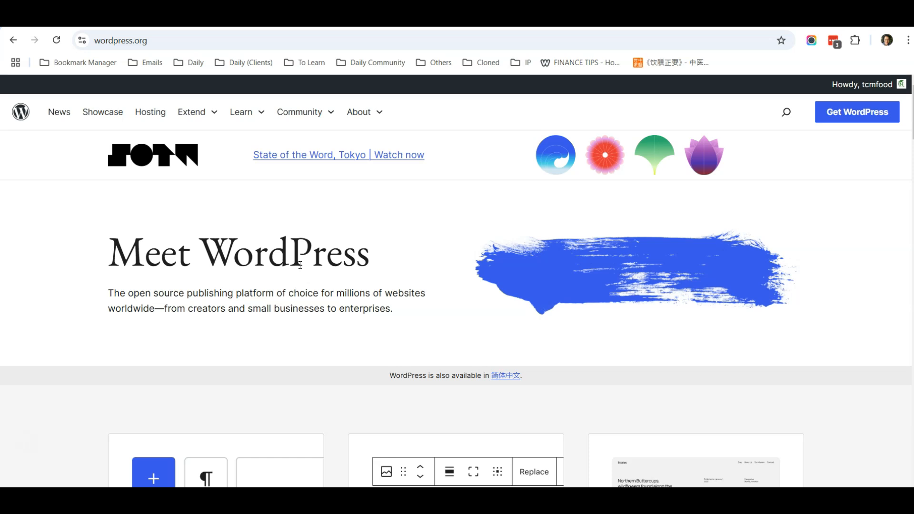
Return to finance777.weebly.com and scroll back up to its 'Financial Freedom' hero.
left_click(353, 243)
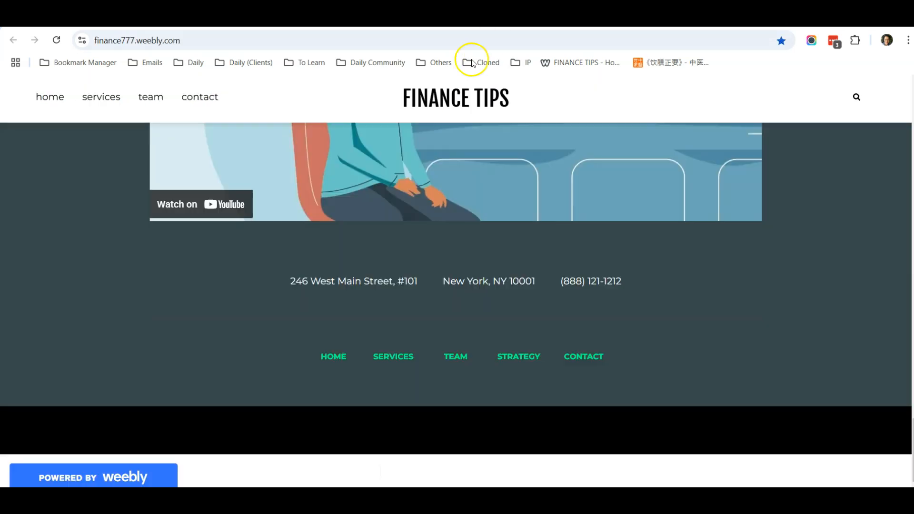
scroll(350, 225, "up", 10)
scroll(350, 225, "up", 15)
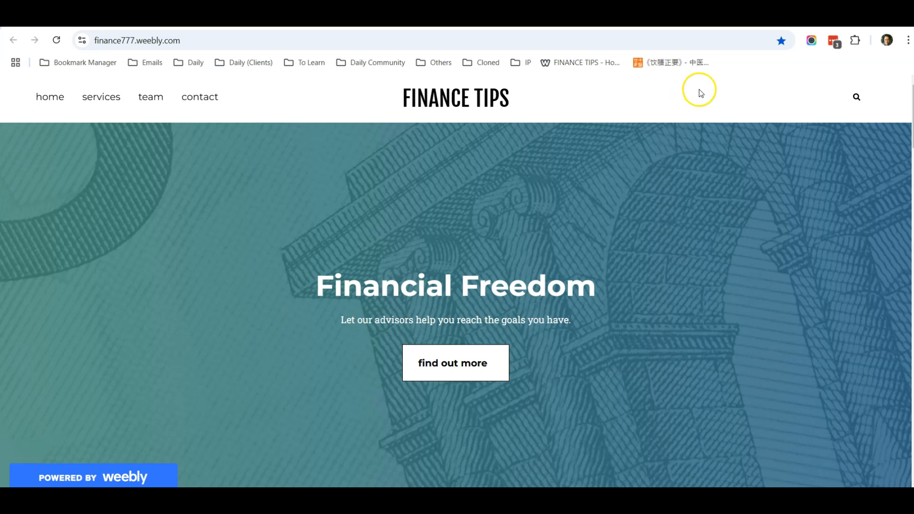
left_click(678, 17)
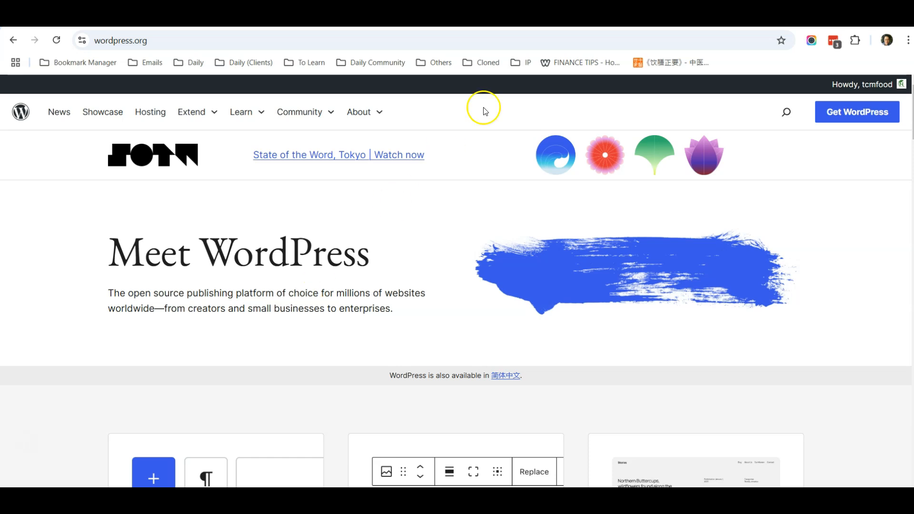
left_click(580, 62)
scroll(431, 231, "down", 15)
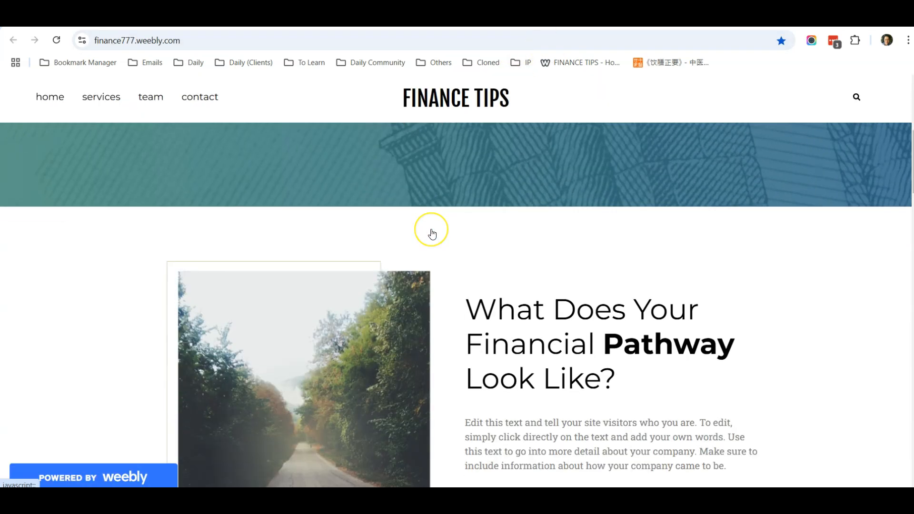
scroll(432, 234, "up", 3)
scroll(432, 233, "up", 12)
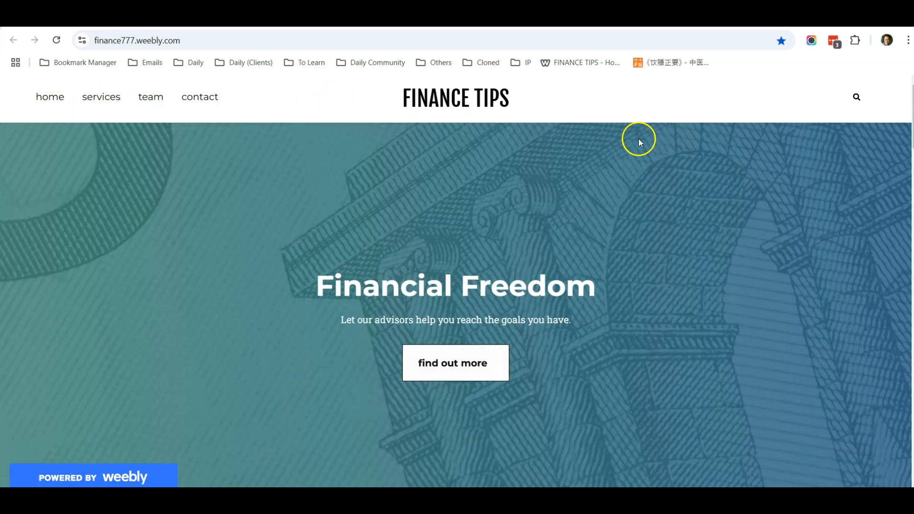
scroll(376, 247, "down", 5)
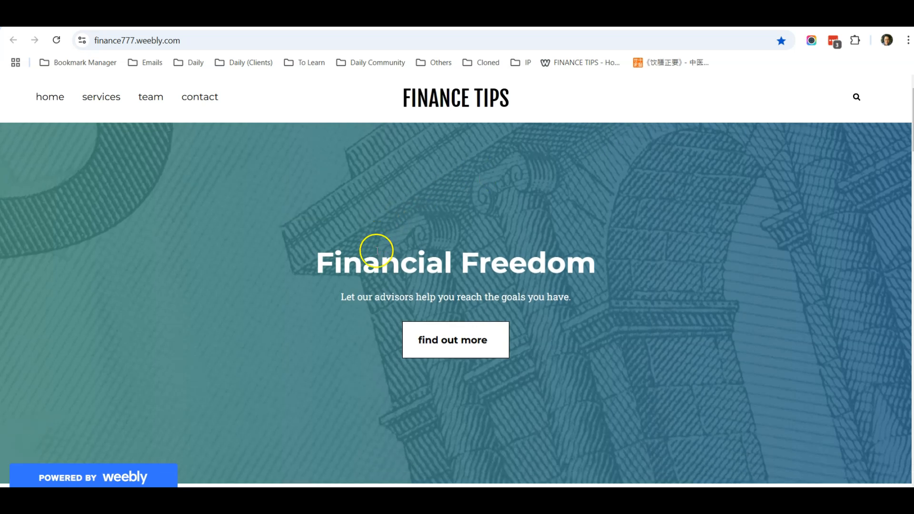
scroll(376, 251, "up", 5)
scroll(285, 217, "down", 10)
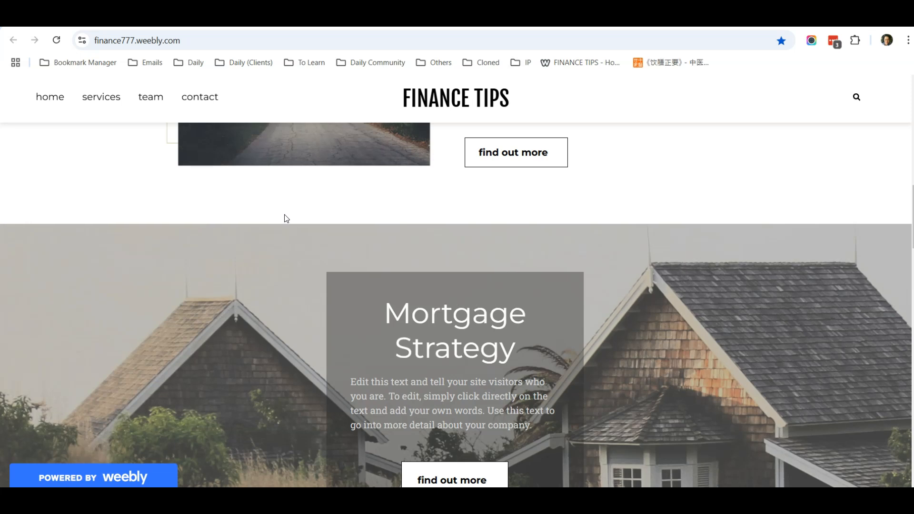
scroll(284, 218, "up", 10)
Check the Weebly Services, Our Team and Get in Touch pages, then accept Cloudways' cookie notice.
left_click(100, 96)
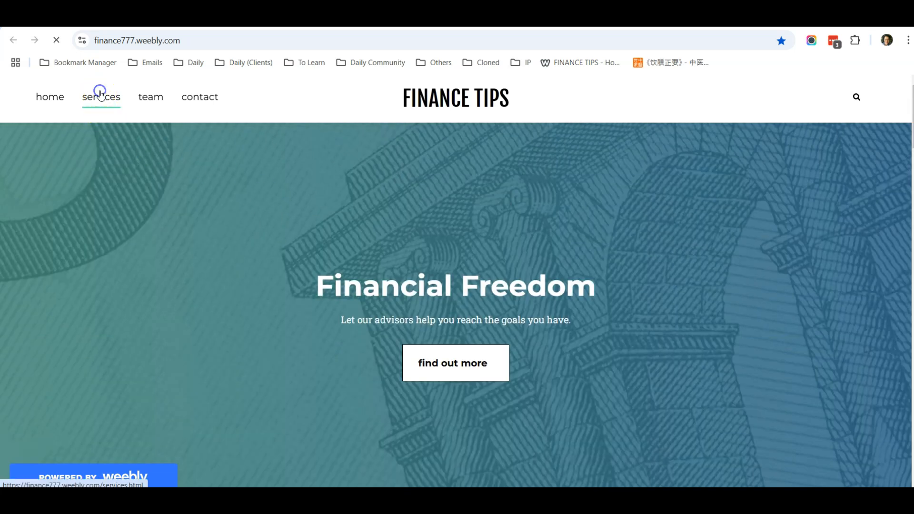
scroll(221, 211, "down", 10)
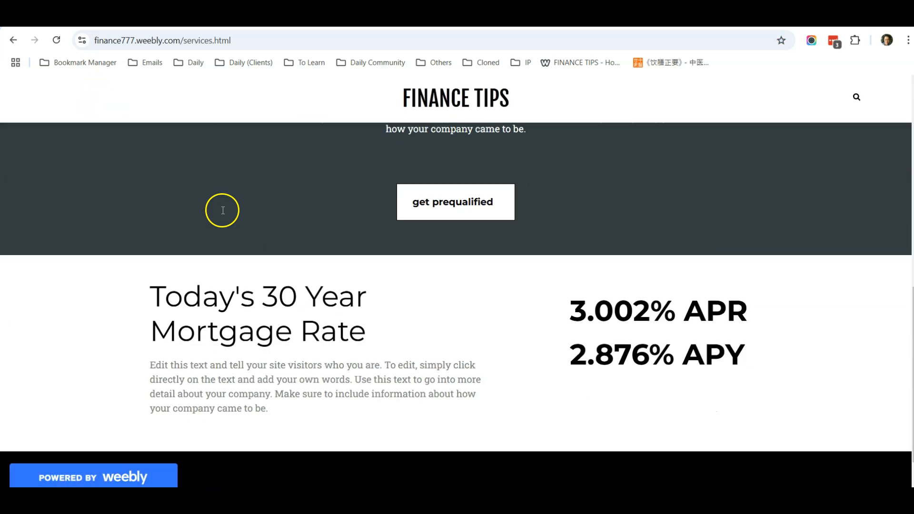
scroll(224, 210, "up", 10)
left_click(151, 97)
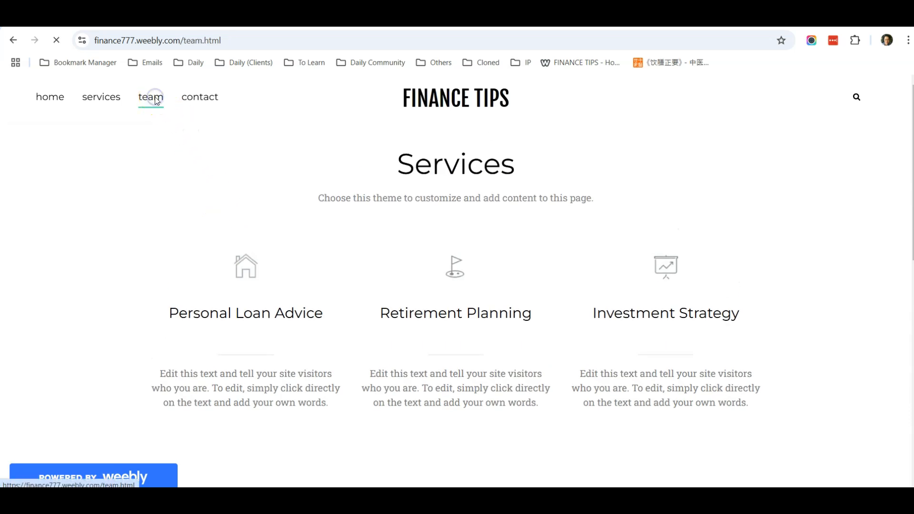
scroll(206, 224, "down", 5)
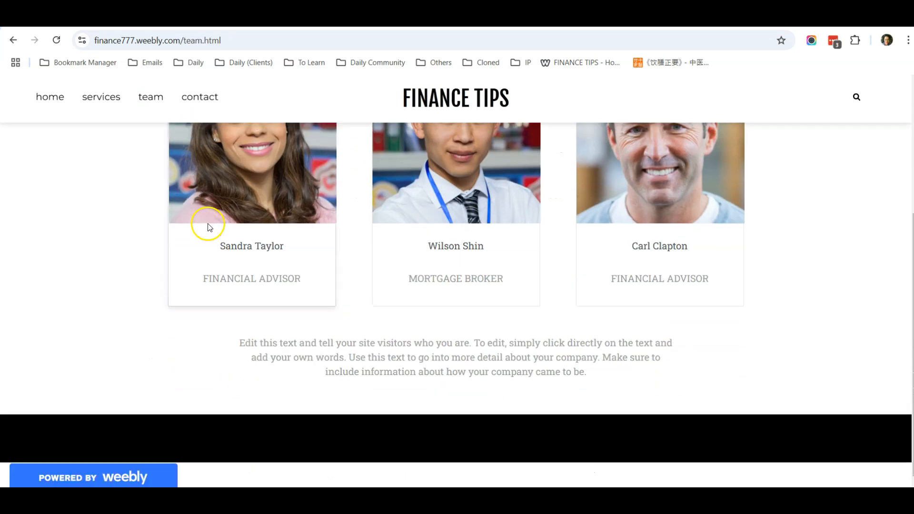
scroll(204, 210, "up", 5)
left_click(195, 102)
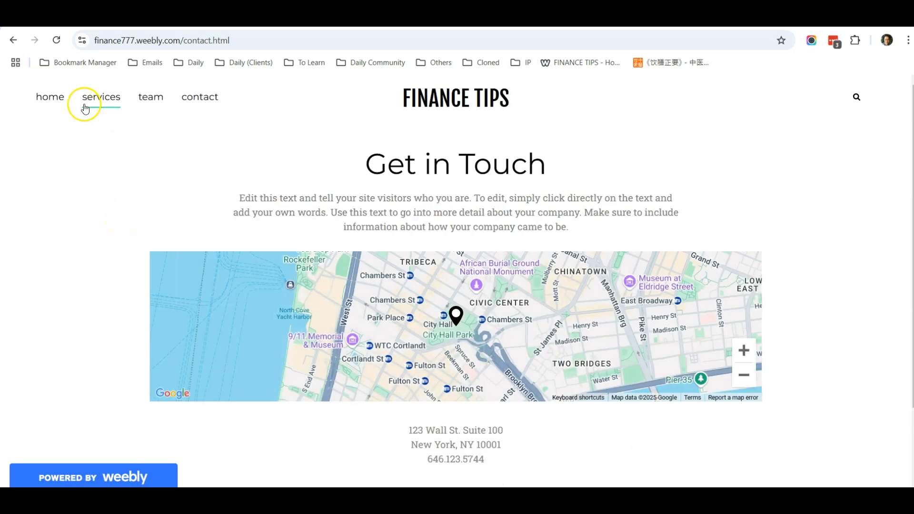
left_click(53, 99)
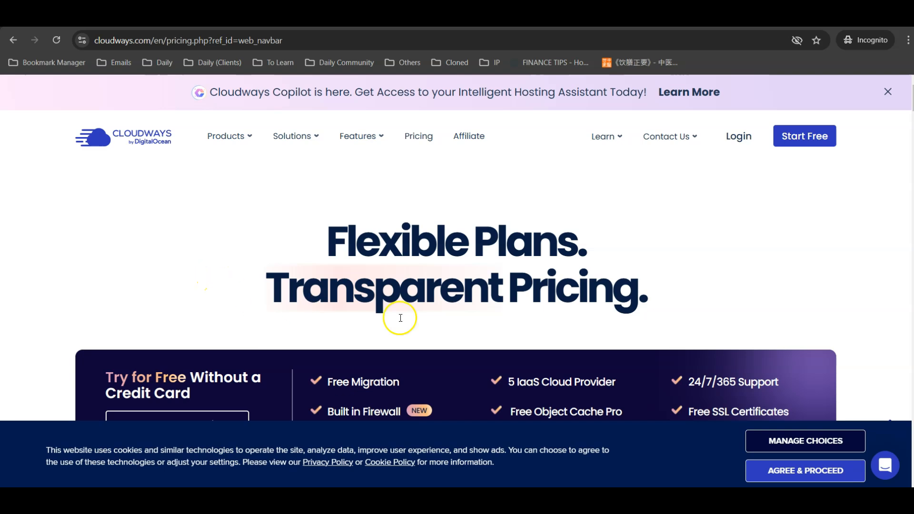
left_click(805, 470)
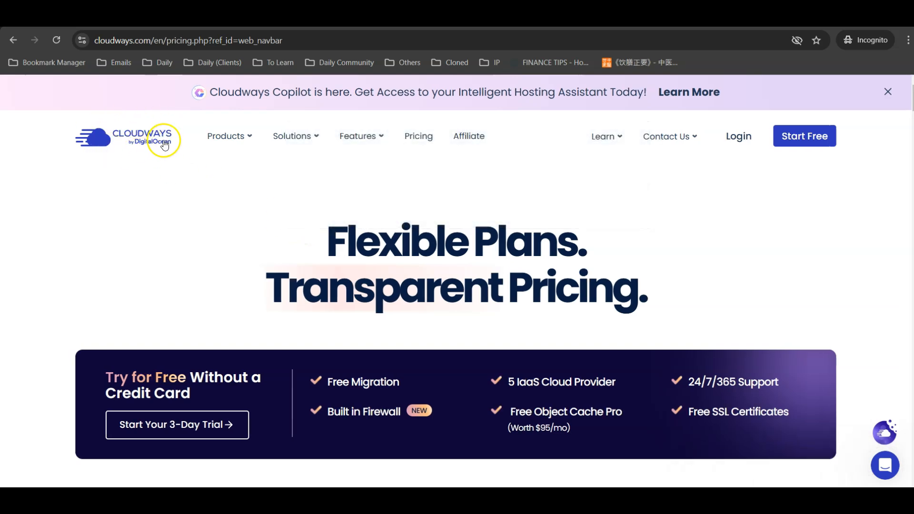
scroll(215, 193, "down", 3)
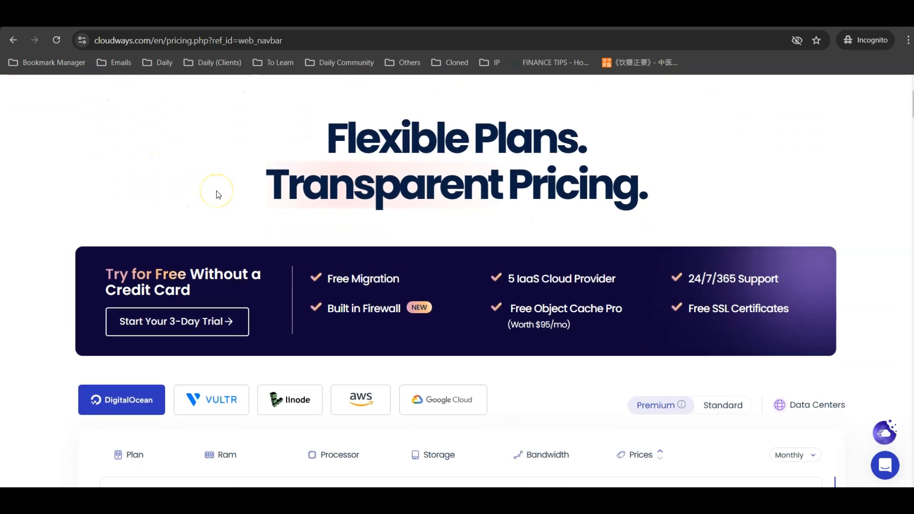
scroll(58, 204, "down", 3)
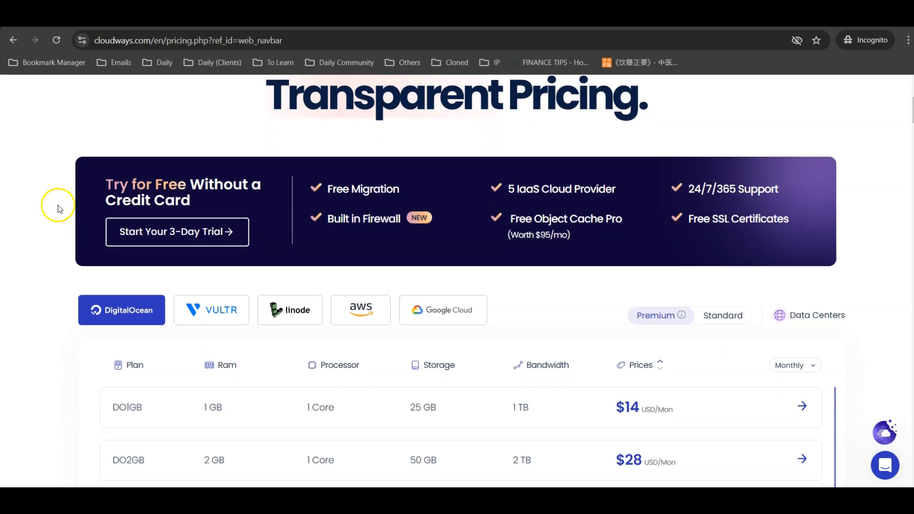
scroll(59, 209, "down", 1)
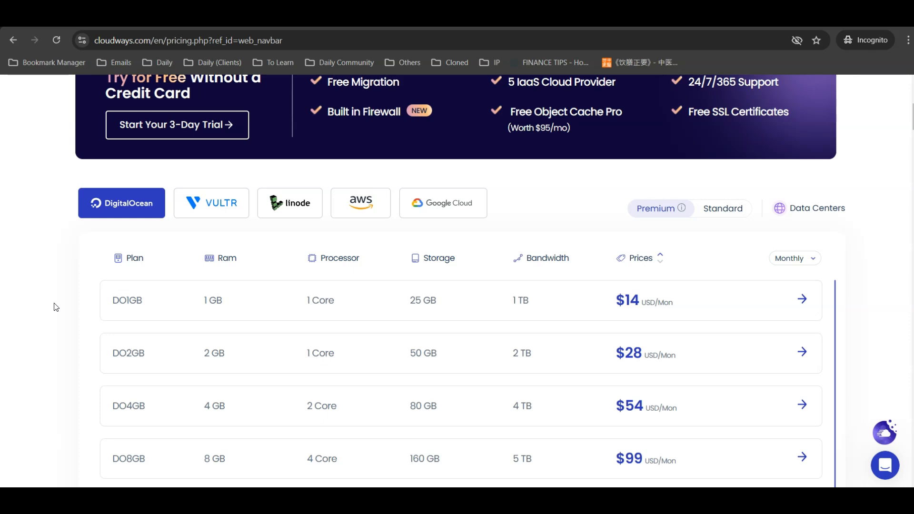
scroll(56, 307, "up", 2)
scroll(55, 307, "down", 2)
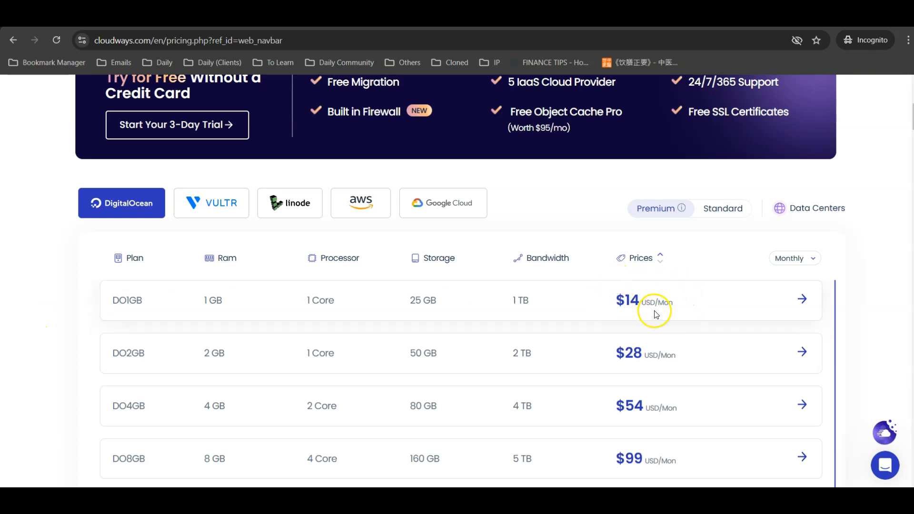
scroll(597, 303, "up", 6)
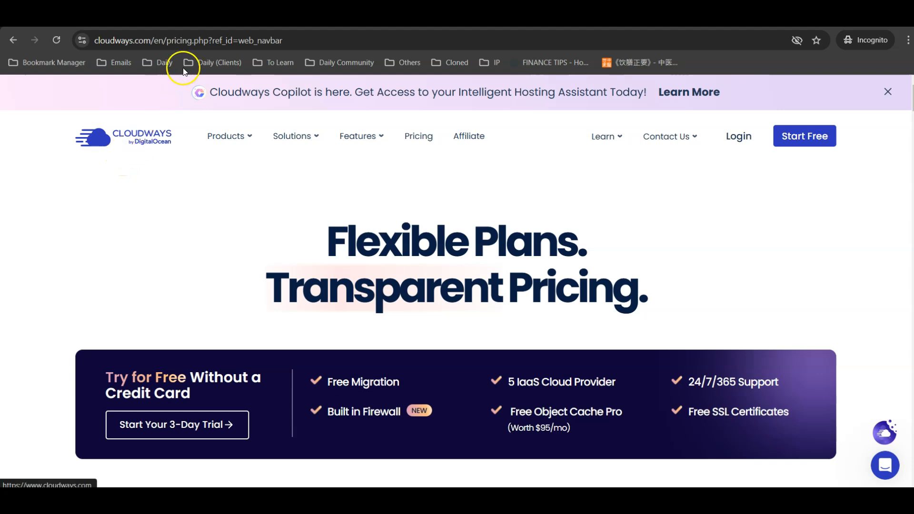
Open SiteGround's Web Hosting page and scroll to the StartUp, GrowBig and GoGeek plan cards.
left_click(210, 19)
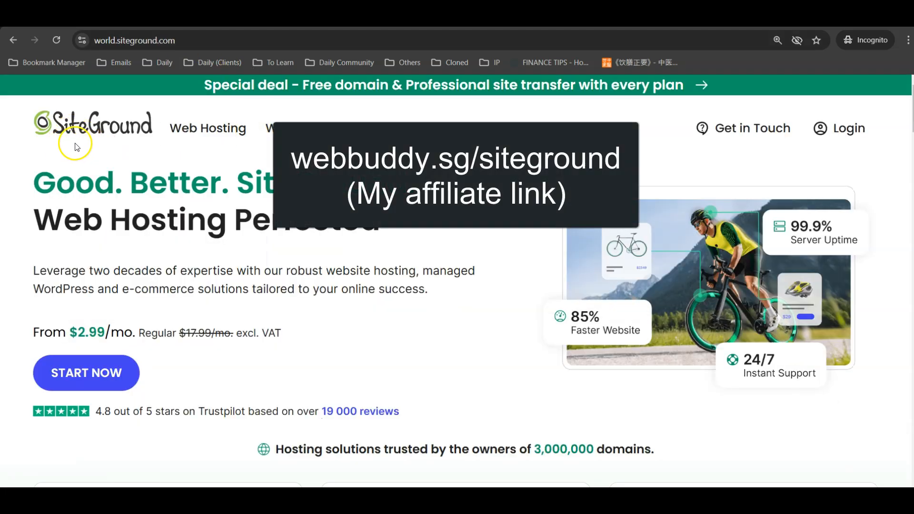
mouse_move(190, 131)
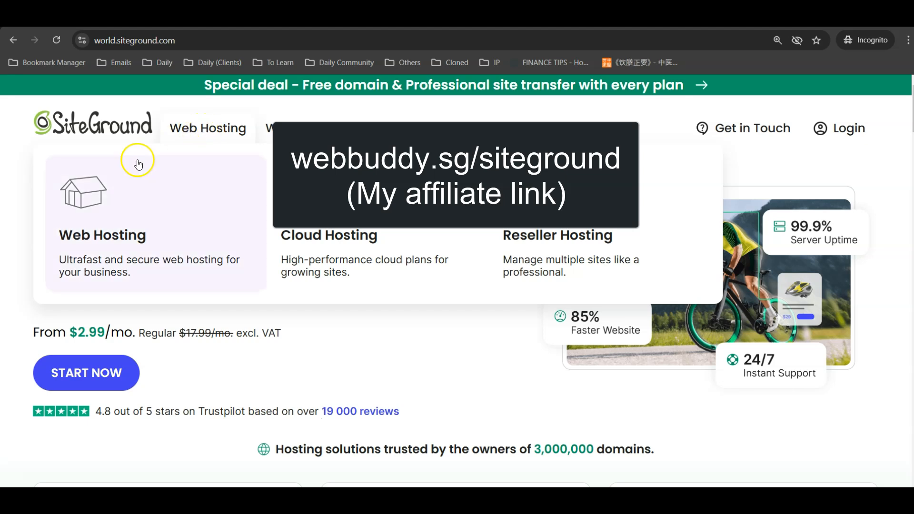
left_click(89, 241)
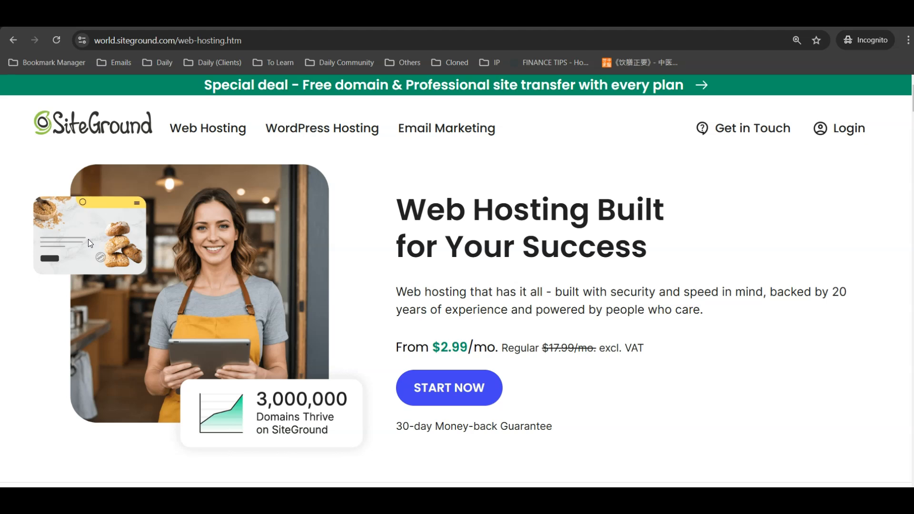
scroll(59, 234, "down", 9)
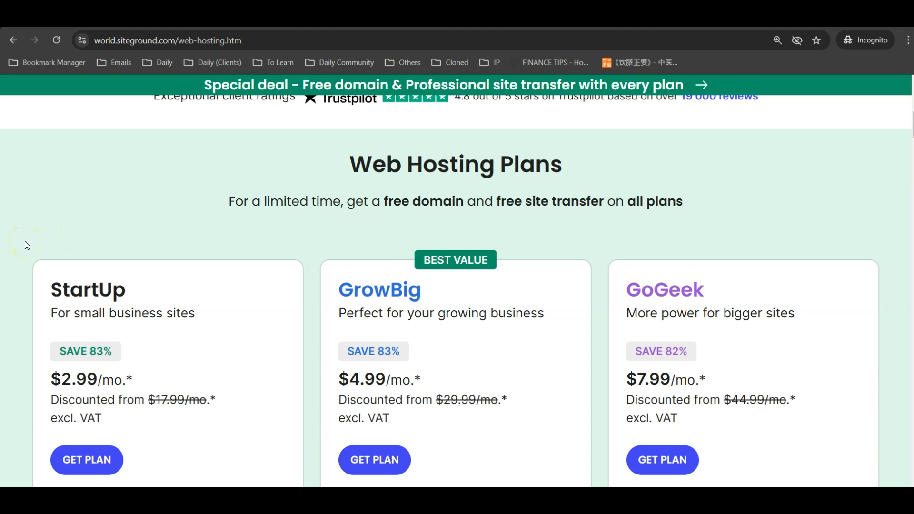
scroll(24, 240, "down", 1)
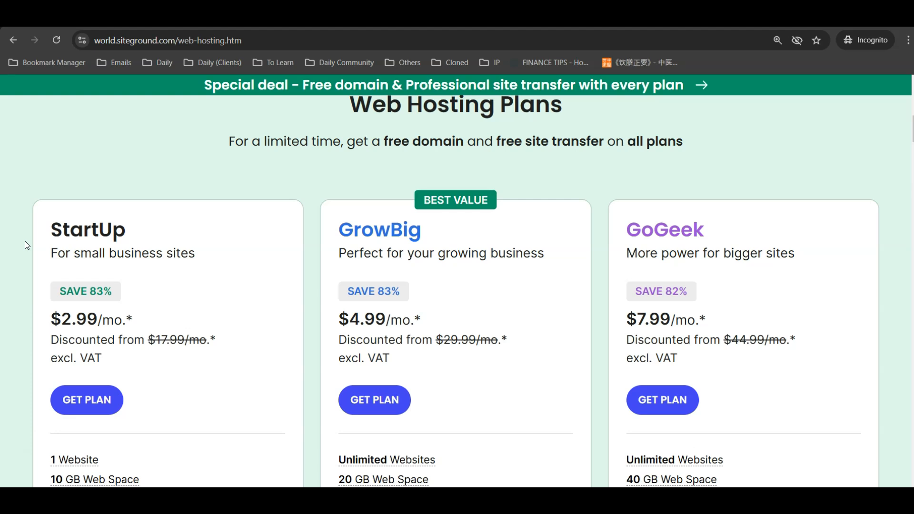
scroll(25, 245, "down", 2)
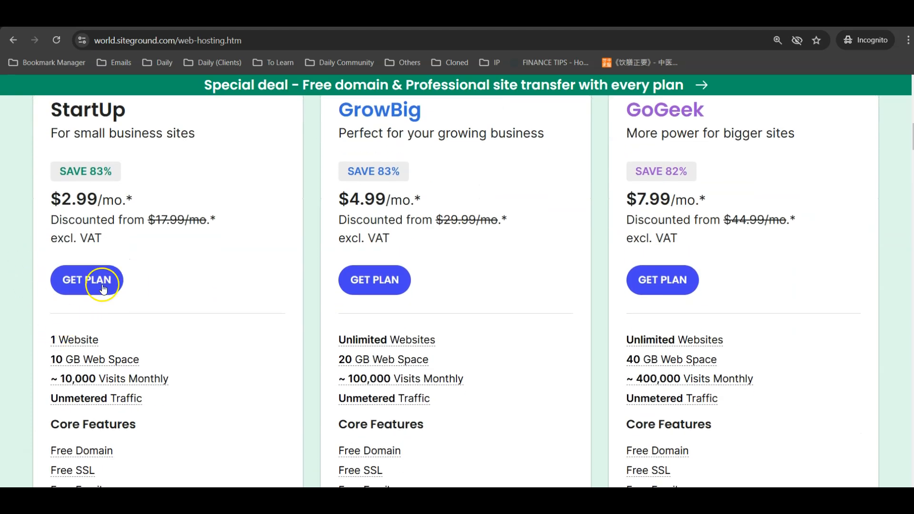
scroll(174, 245, "up", 2)
scroll(23, 241, "down", 2)
Highlight the StartUp plan's monthly price and its original $17.99 price.
left_click_drag(146, 198, 58, 199)
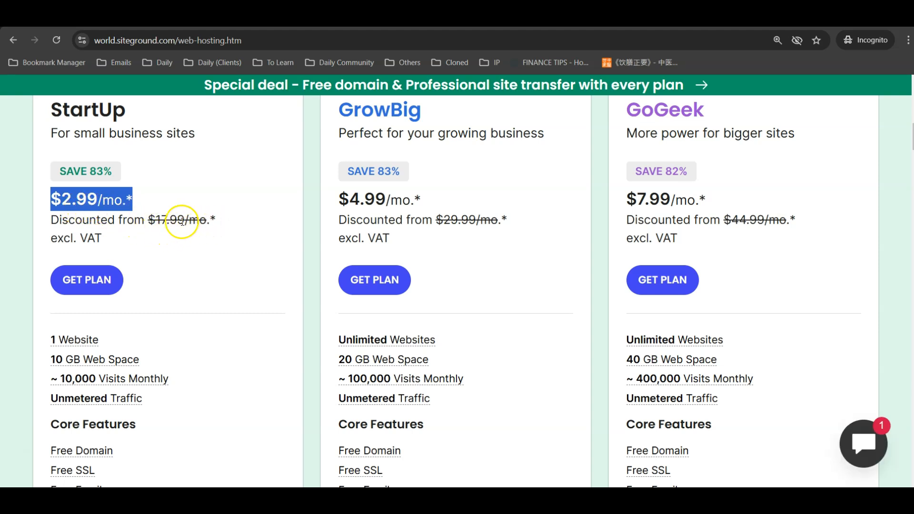
left_click(158, 219)
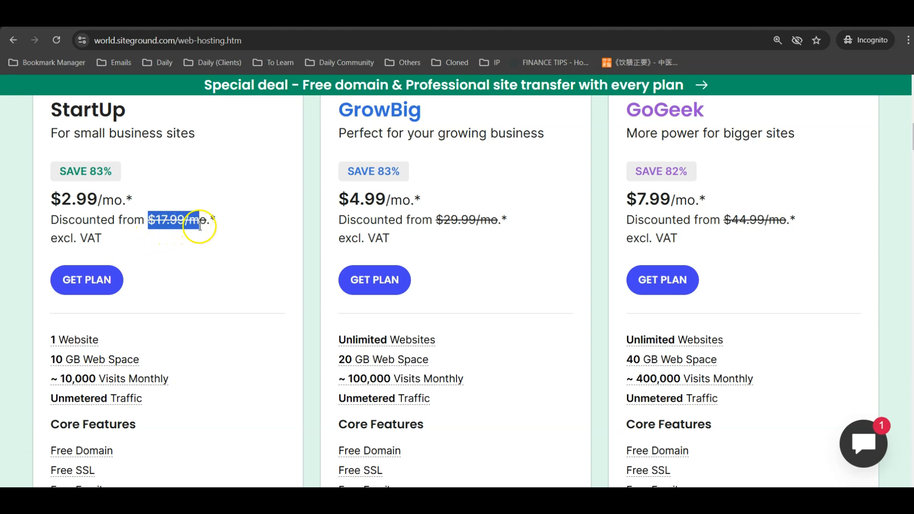
scroll(169, 187, "up", 3)
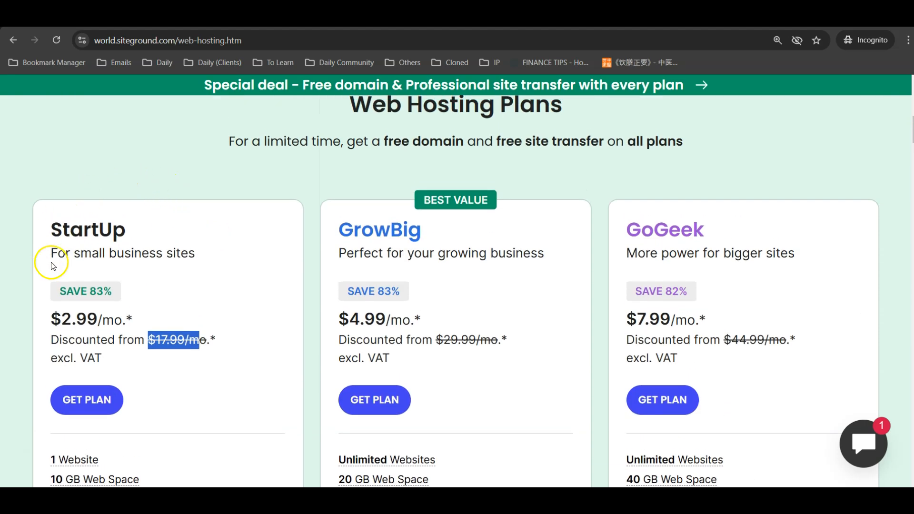
scroll(52, 265, "down", 3)
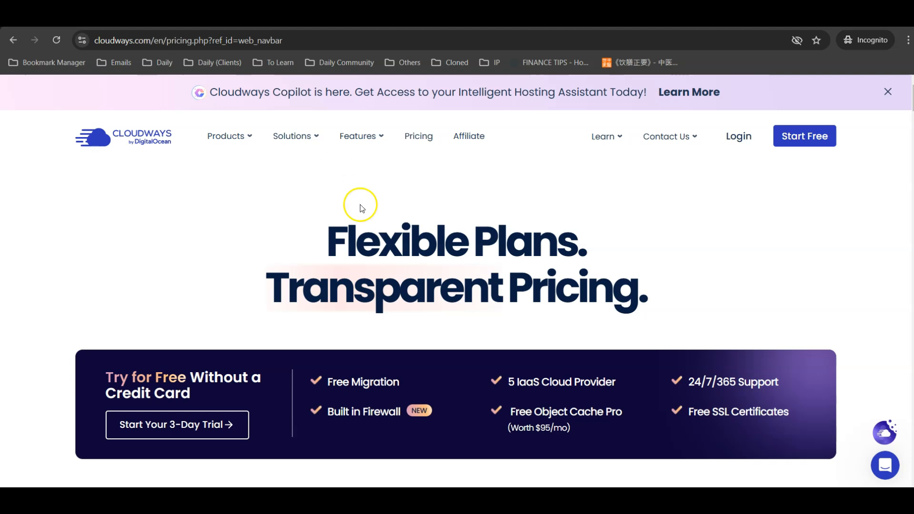
scroll(322, 244, "down", 1)
scroll(208, 259, "down", 4)
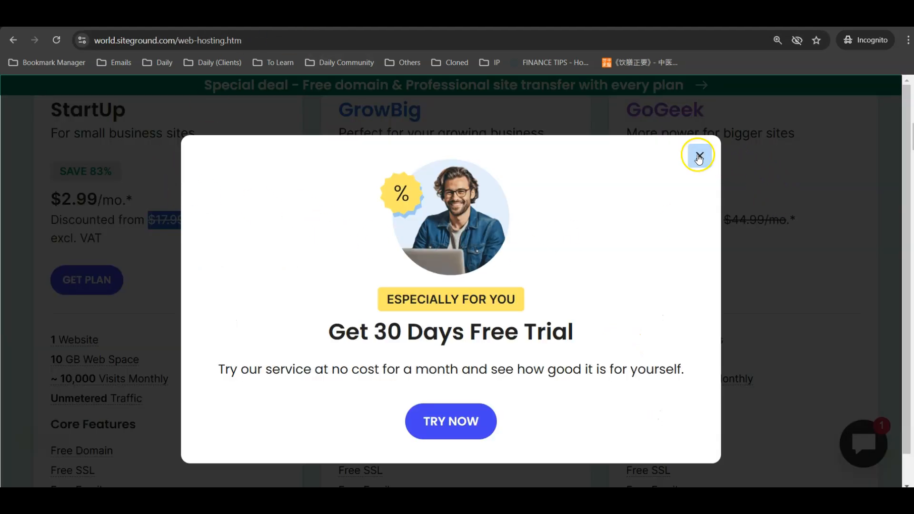
left_click(697, 154)
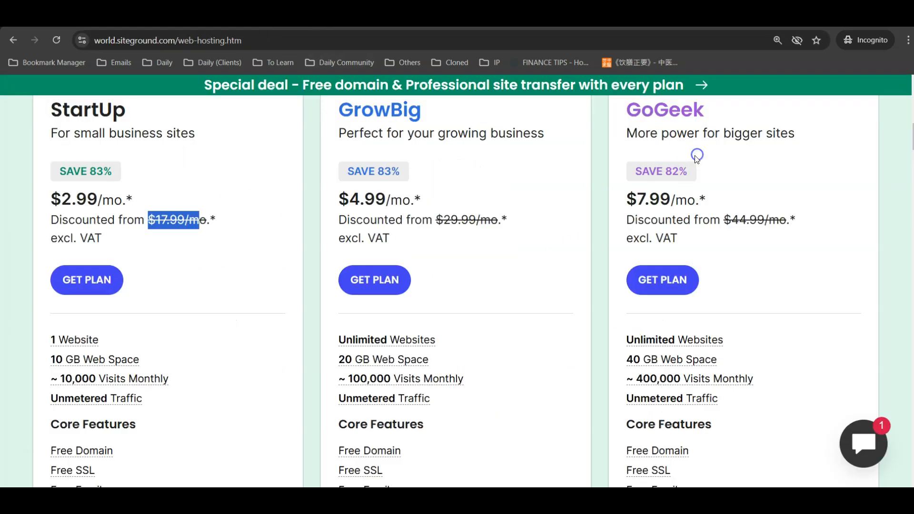
left_click(281, 241)
scroll(287, 244, "down", 3)
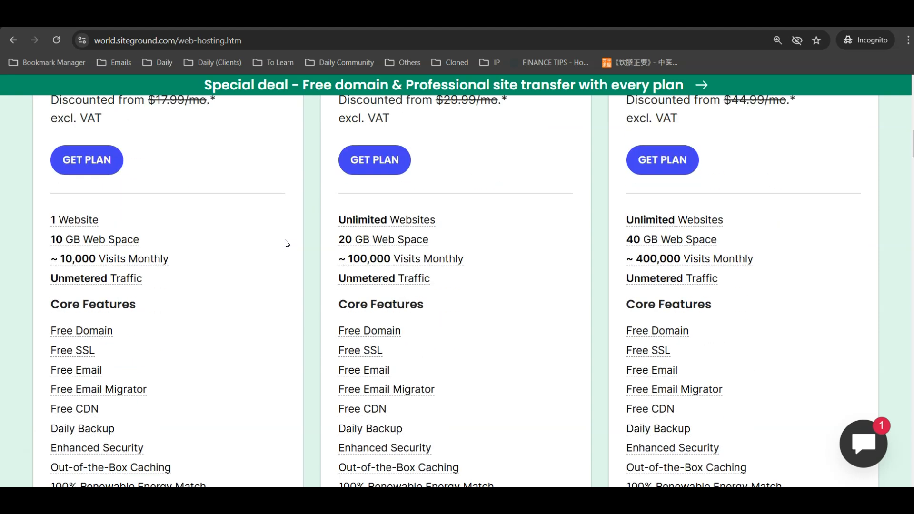
scroll(197, 247, "down", 3)
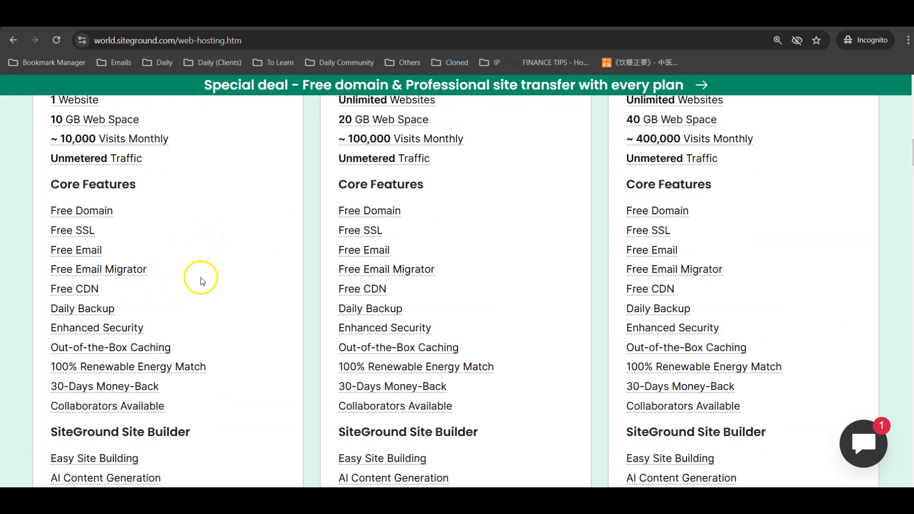
scroll(186, 293, "up", 1)
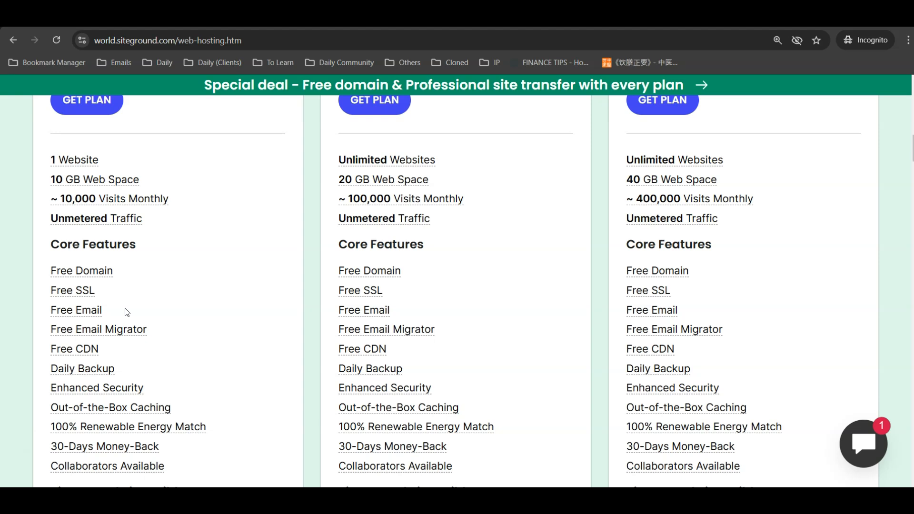
scroll(206, 288, "up", 4)
scroll(257, 271, "down", 3)
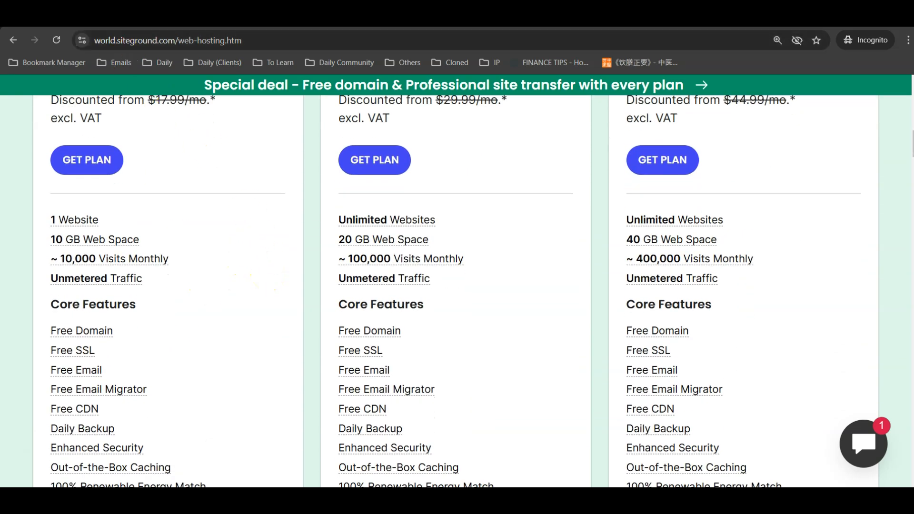
left_click(110, 16)
scroll(32, 251, "up", 4)
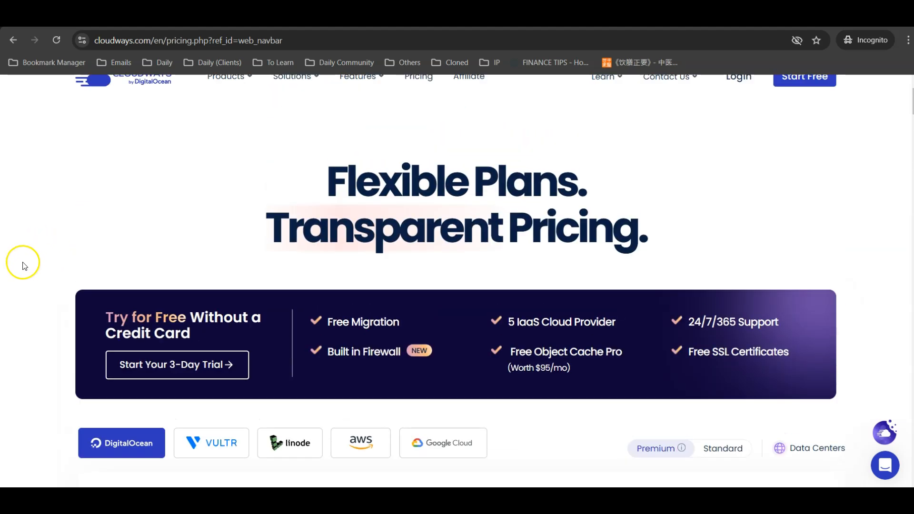
left_click(207, 19)
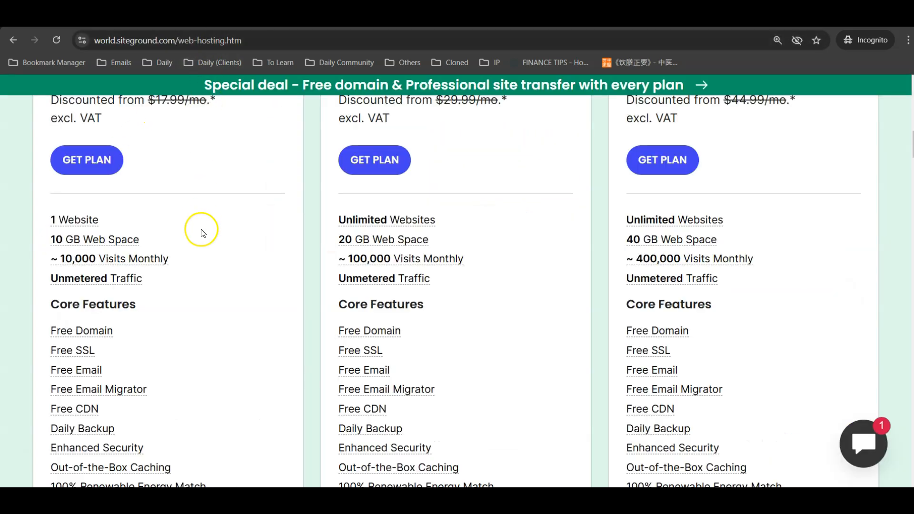
scroll(198, 228, "up", 2)
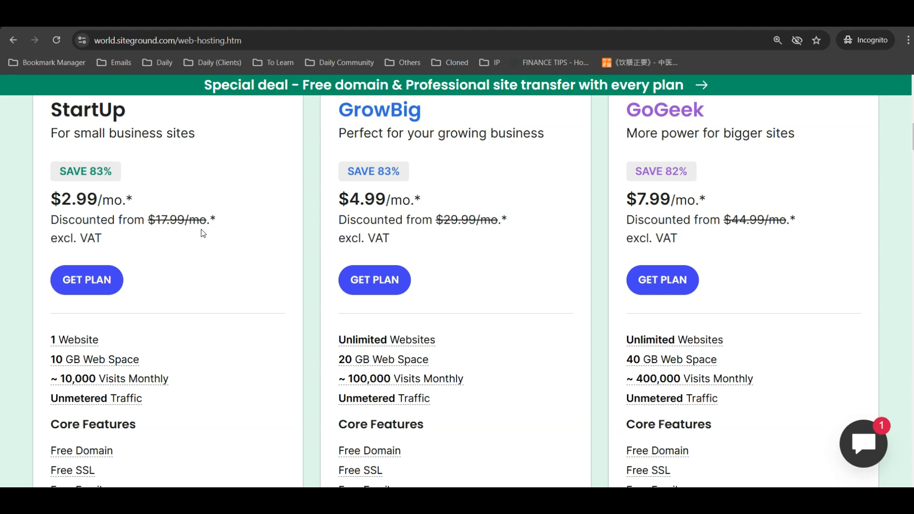
scroll(202, 233, "up", 1)
scroll(190, 306, "down", 1)
scroll(529, 271, "up", 1)
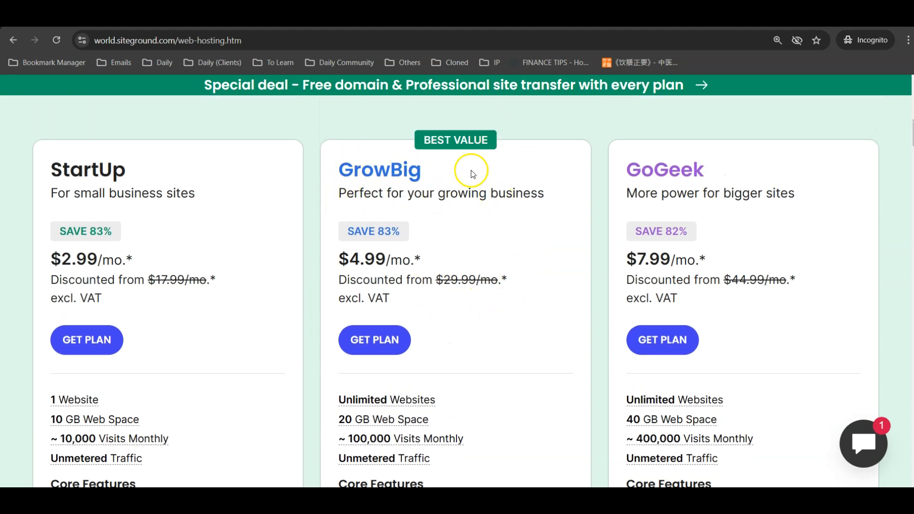
scroll(548, 281, "down", 1)
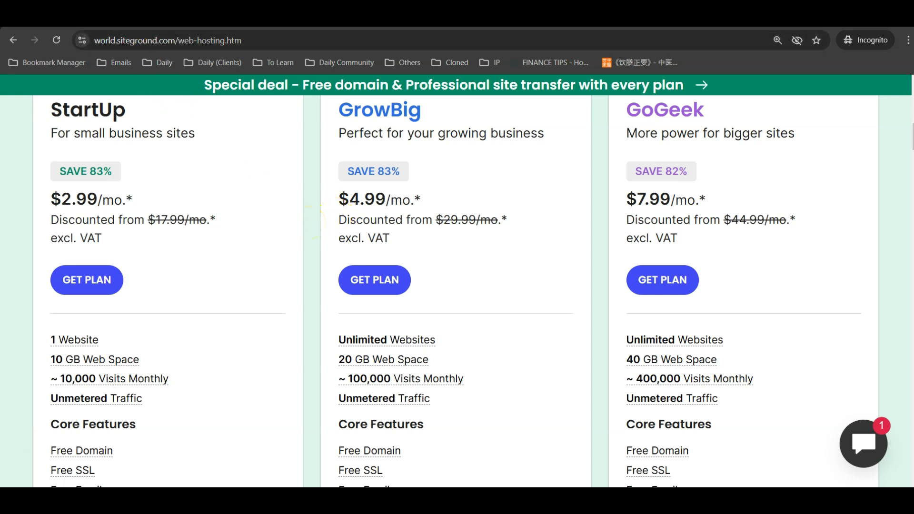
left_click(123, 17)
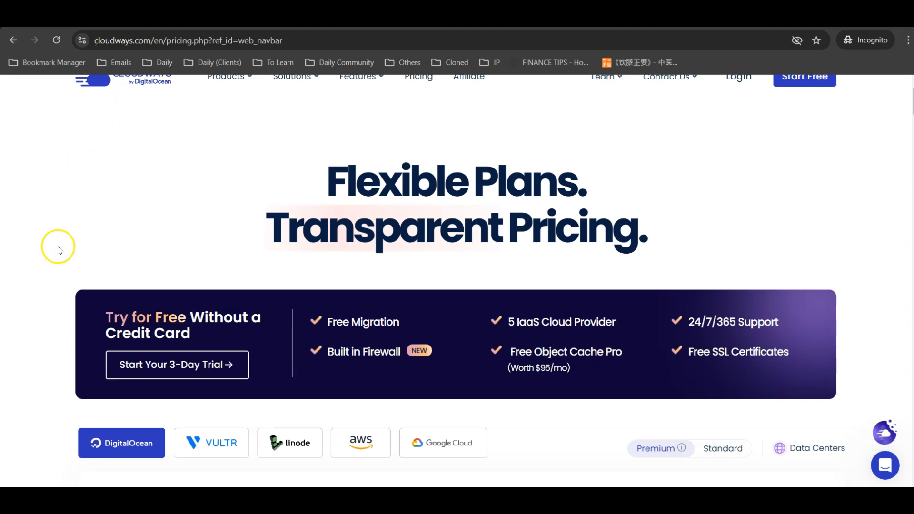
Compare against the Weebly FINANCE TIPS tab, then return to finance-website.local and edit its address.
scroll(109, 190, "up", 2)
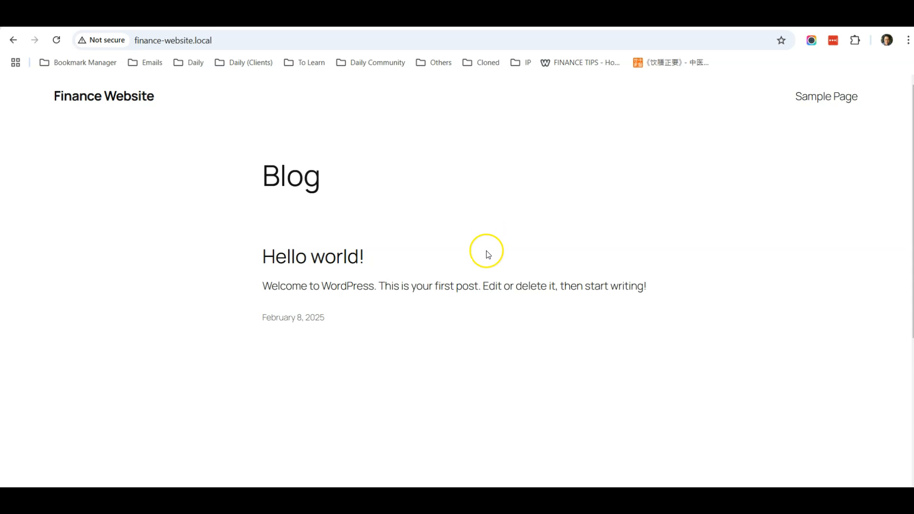
scroll(435, 336, "down", 4)
scroll(435, 337, "up", 4)
left_click(402, 14)
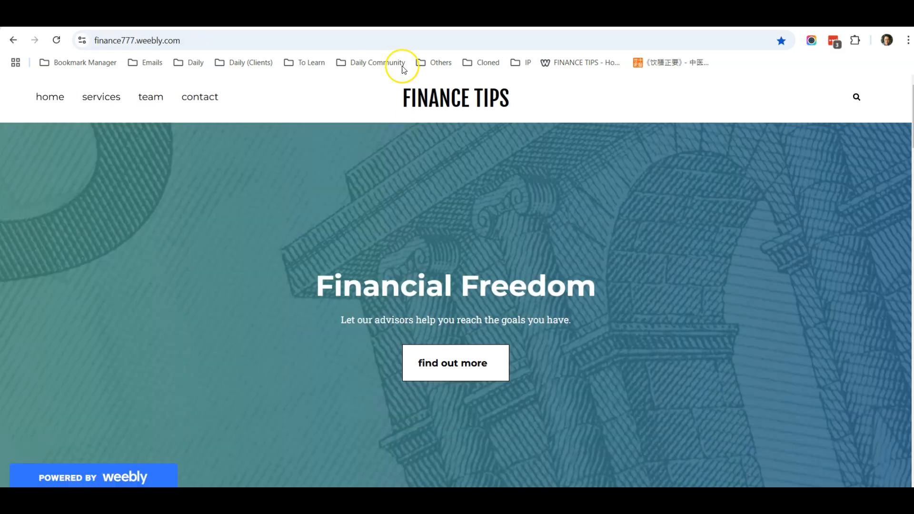
scroll(406, 173, "down", 8)
scroll(403, 186, "up", 8)
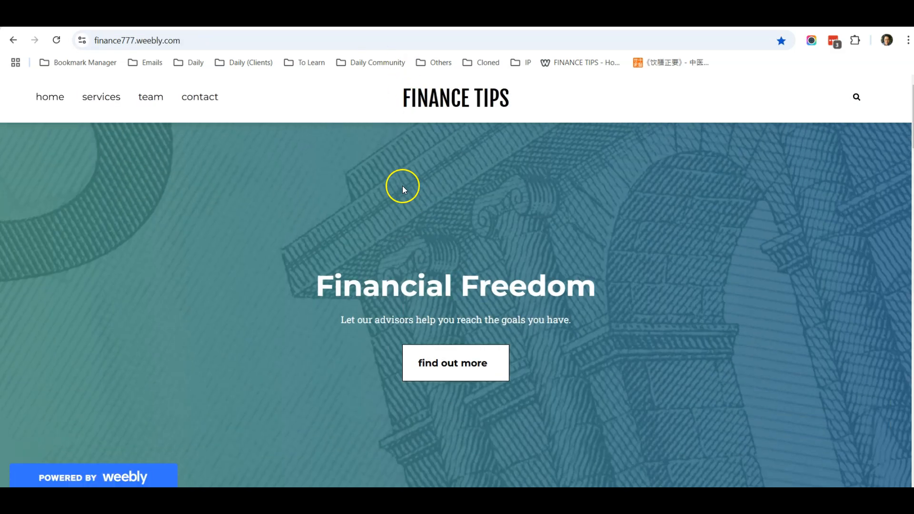
left_click(476, 14)
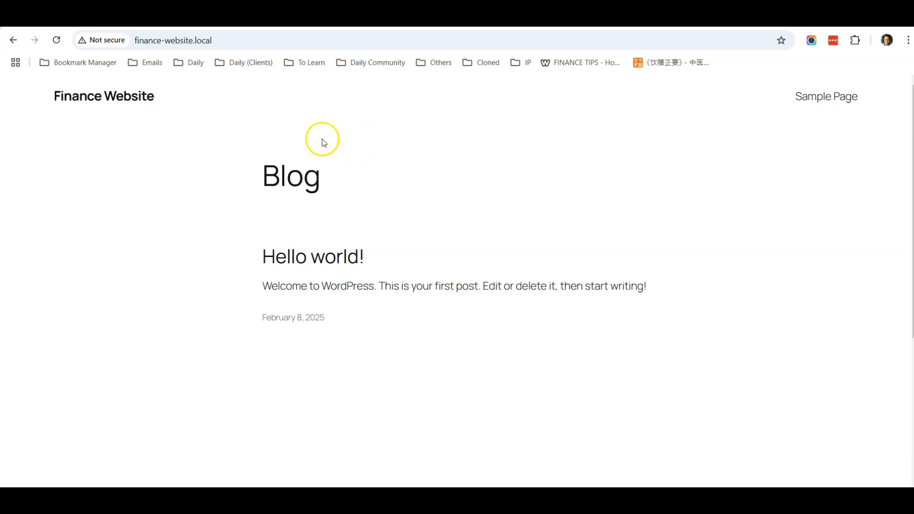
left_click(312, 39)
left_click(337, 40)
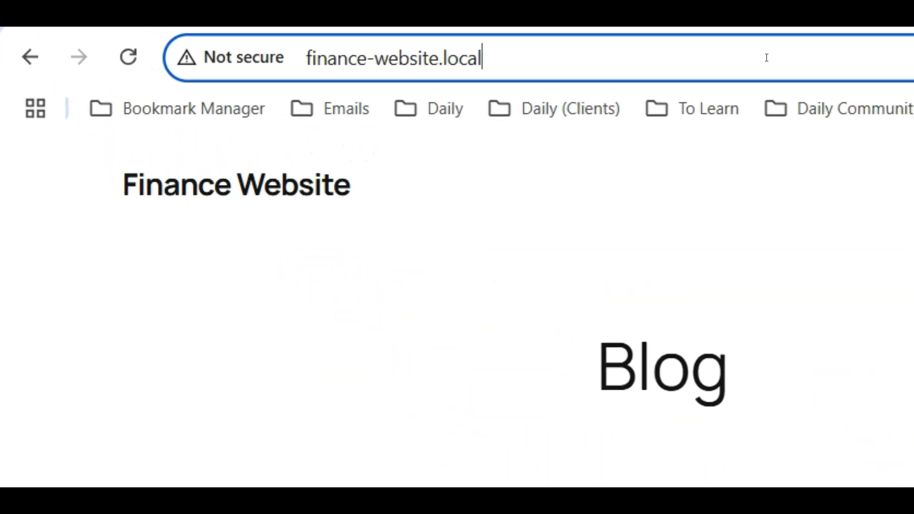
Log in at finance-website.local/wp-admin with the site's username and password.
type("/wp")
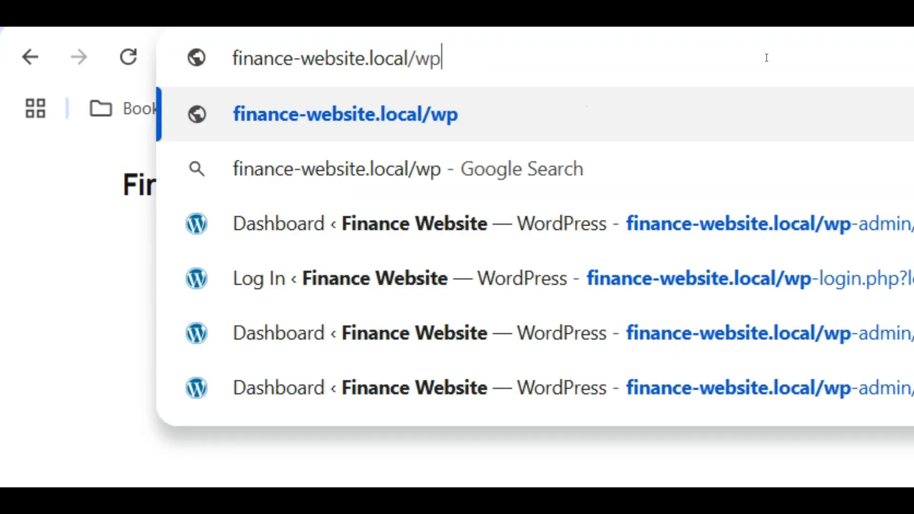
type("-admin")
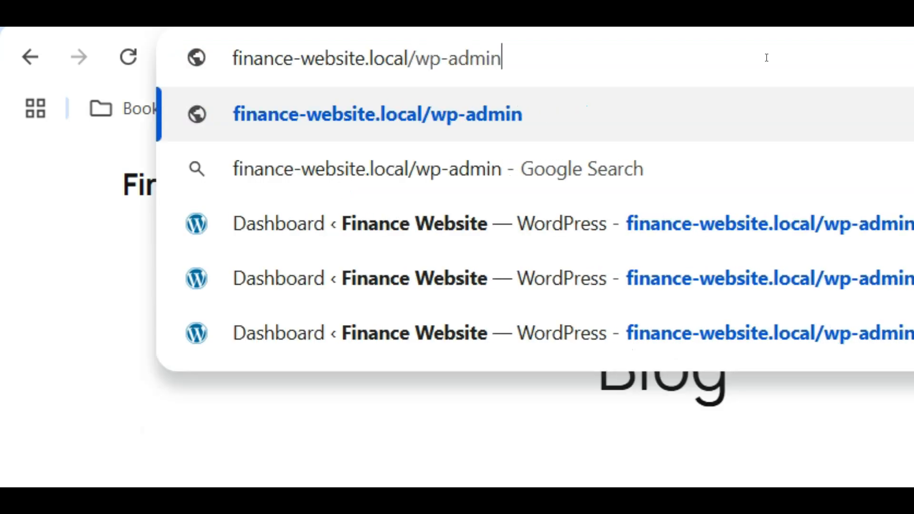
key("Return")
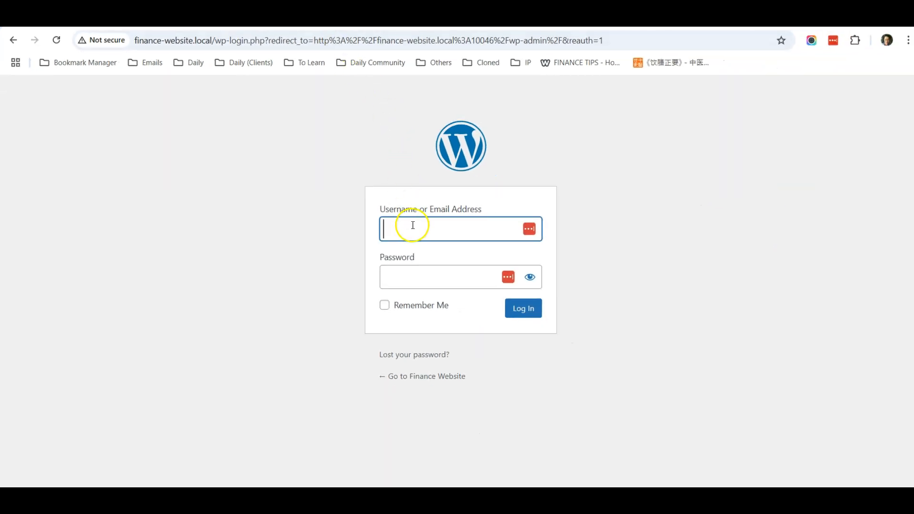
key("Return")
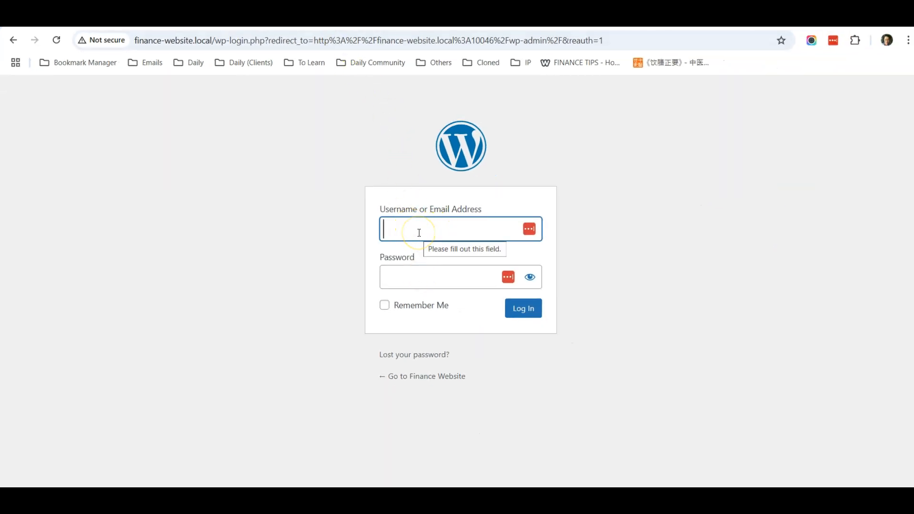
type("kctan")
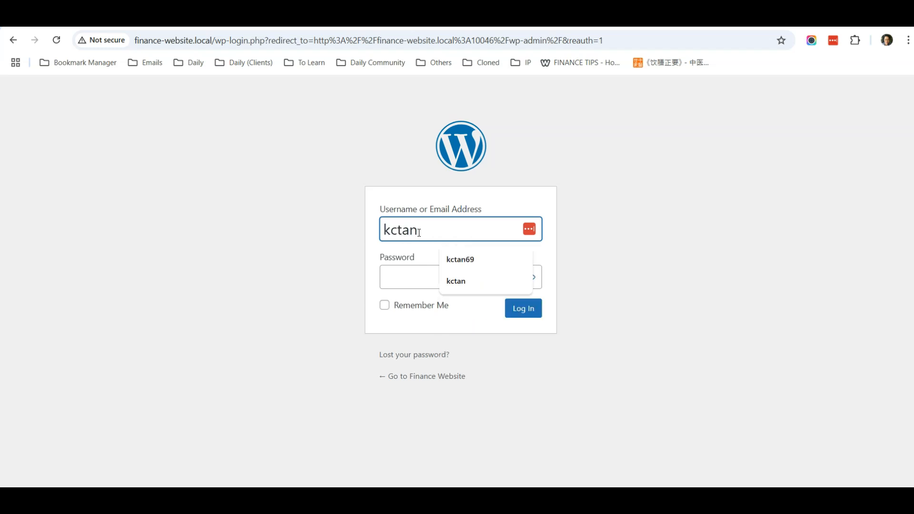
key("Tab")
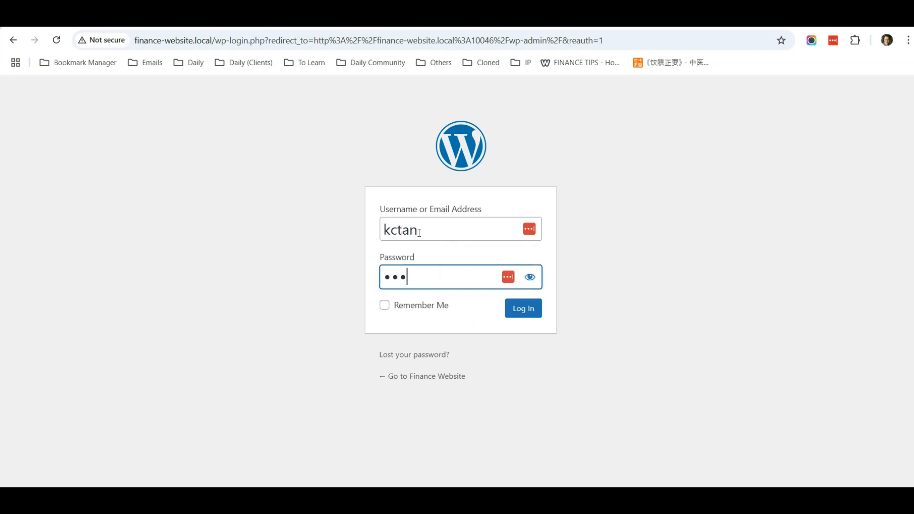
left_click(424, 305)
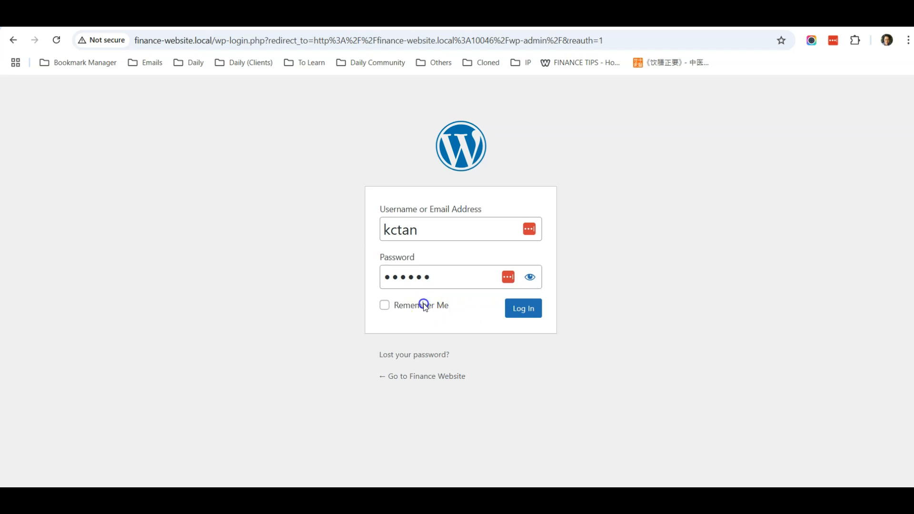
left_click(519, 310)
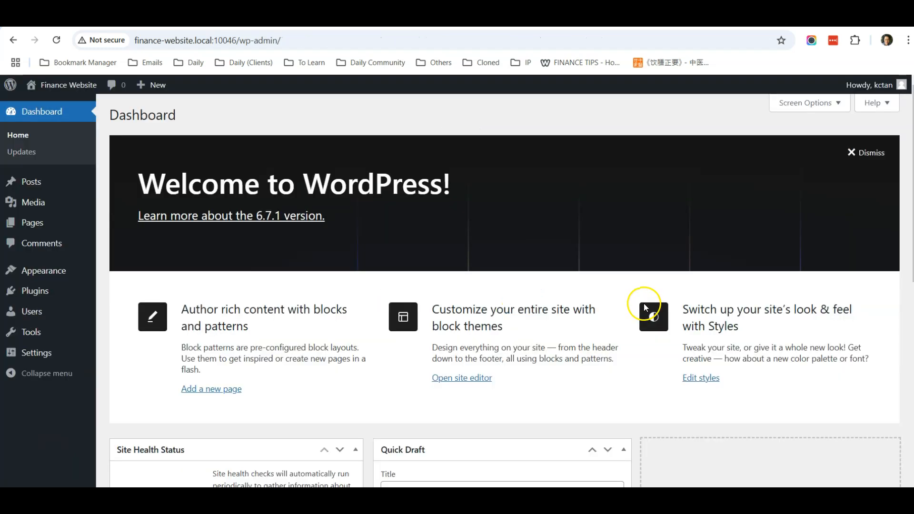
Dismiss the password-manager prompt and open Visit Site in a new tab.
left_click(794, 185)
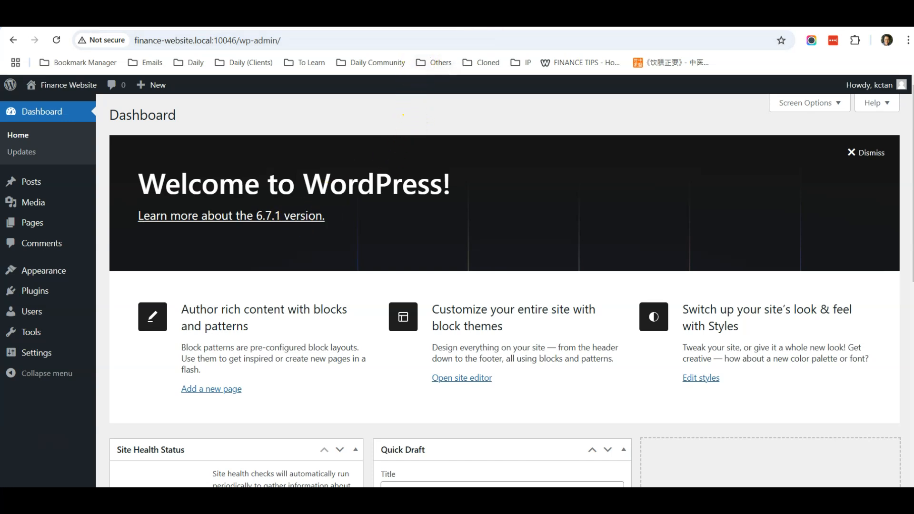
mouse_move(80, 85)
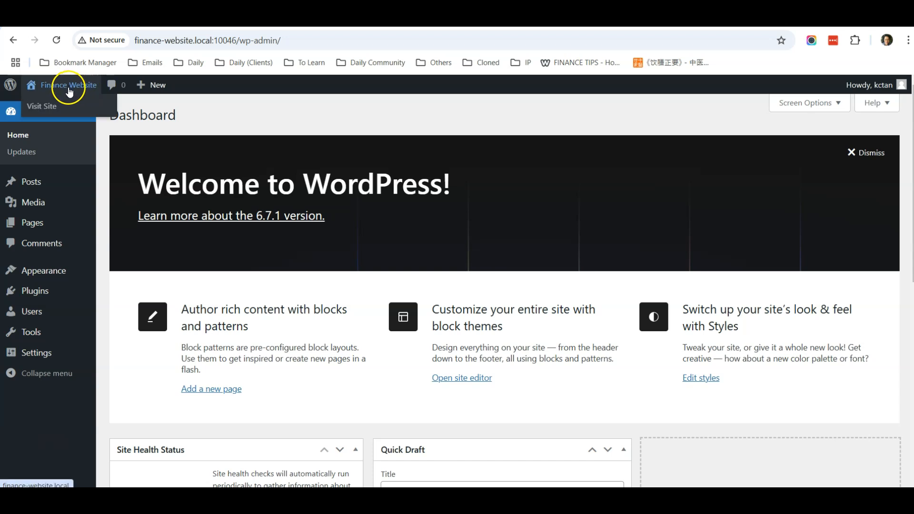
right_click(52, 106)
left_click(70, 116)
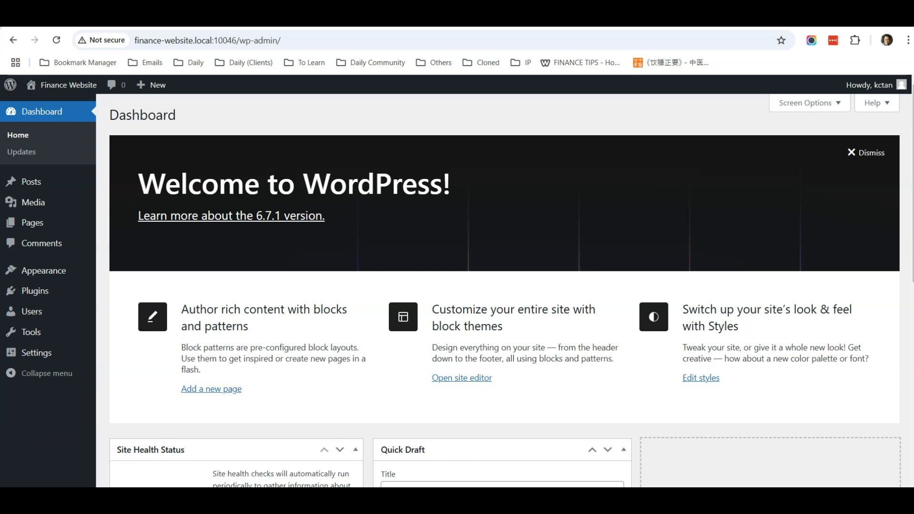
Glance at the live site, then dismiss the Dashboard's 'Welcome to WordPress!' panel.
left_click(512, 22)
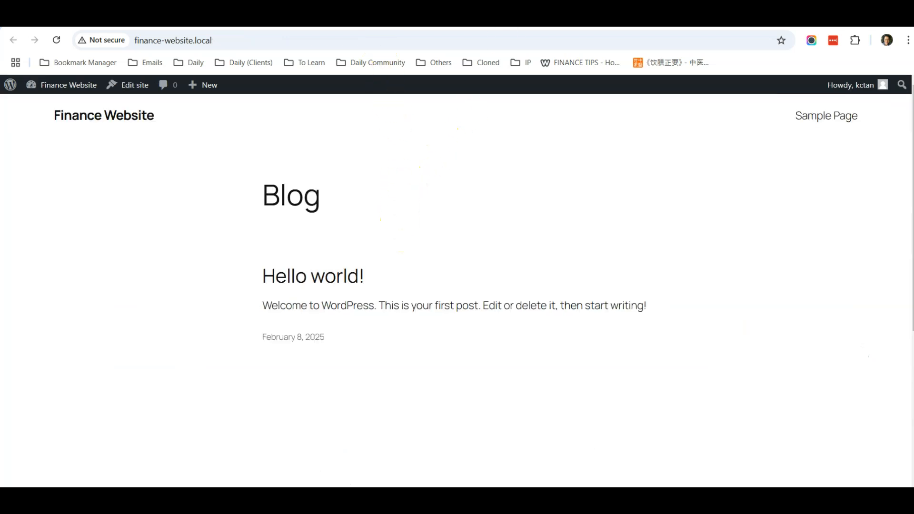
left_click(373, 19)
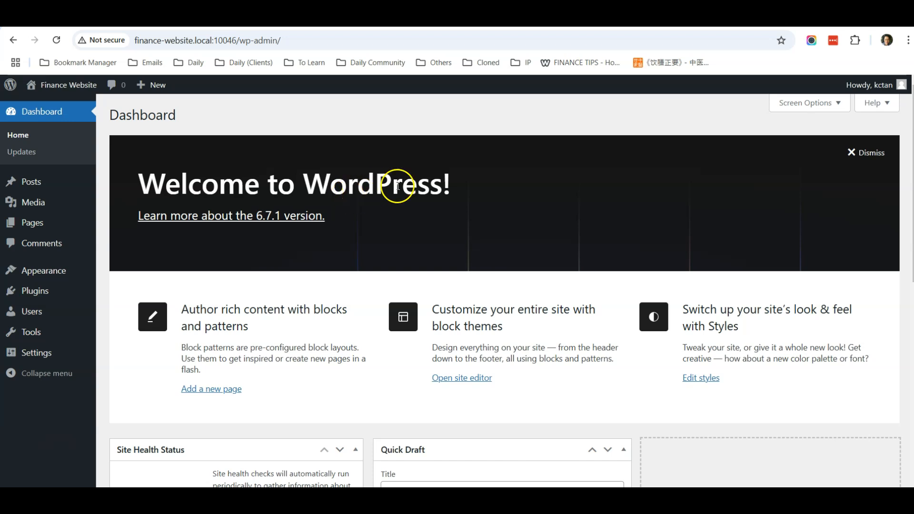
left_click(860, 157)
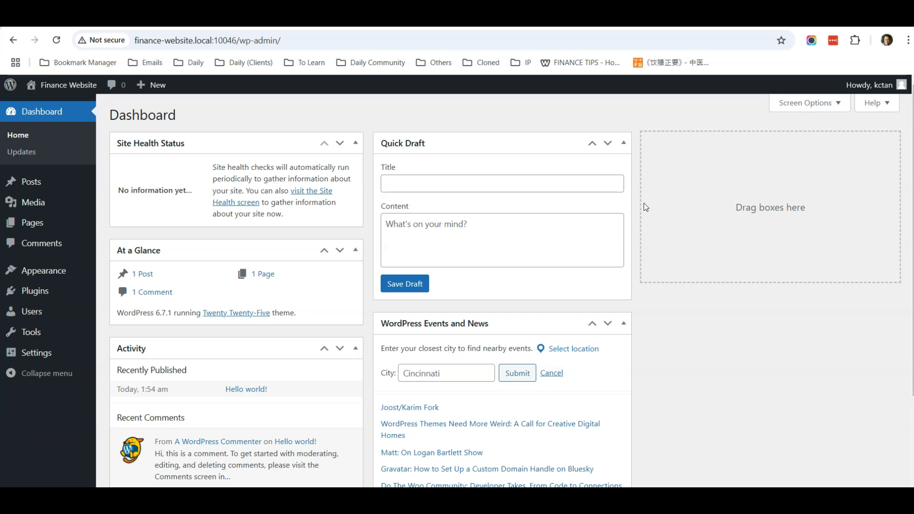
Drag the Site Health Status box below At a Glance on the Dashboard.
scroll(643, 203, "down", 2)
scroll(644, 203, "up", 2)
left_click_drag(208, 143, 212, 252)
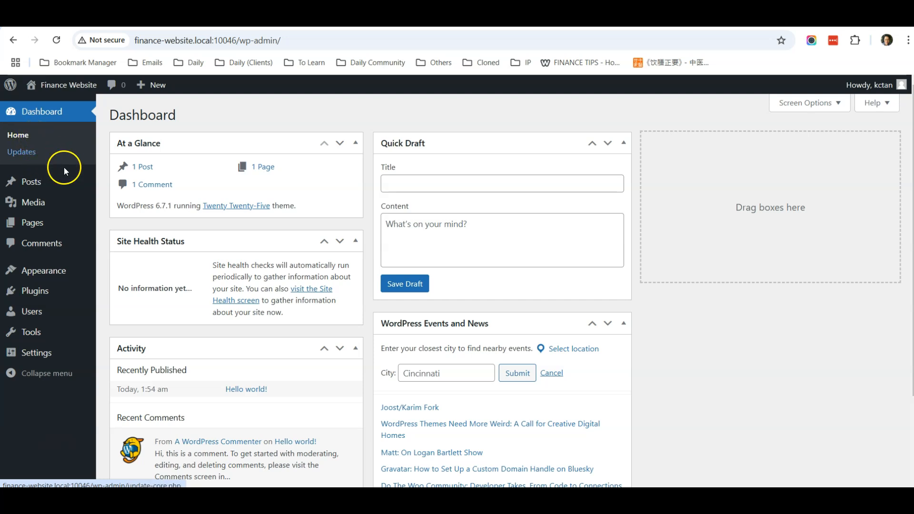
Browse the admin sidebar menus down to Settings.
mouse_move(31, 180)
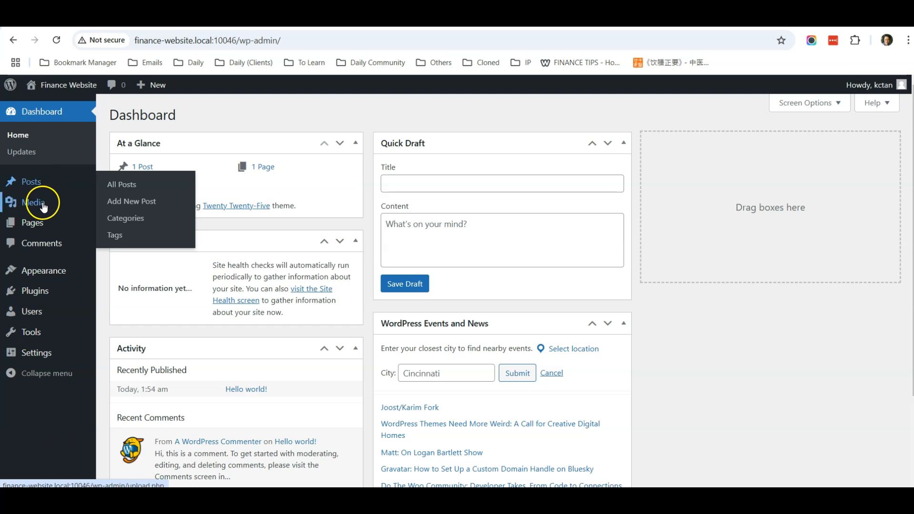
mouse_move(45, 227)
mouse_move(45, 200)
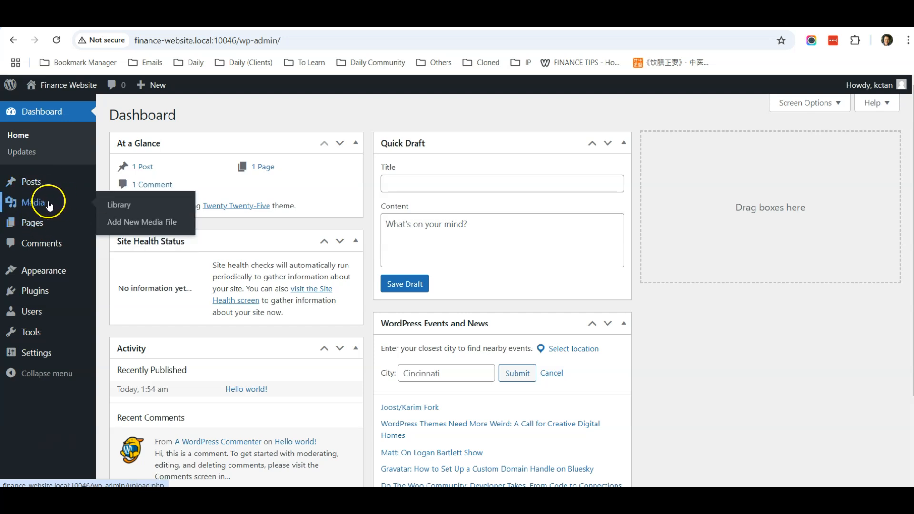
mouse_move(48, 222)
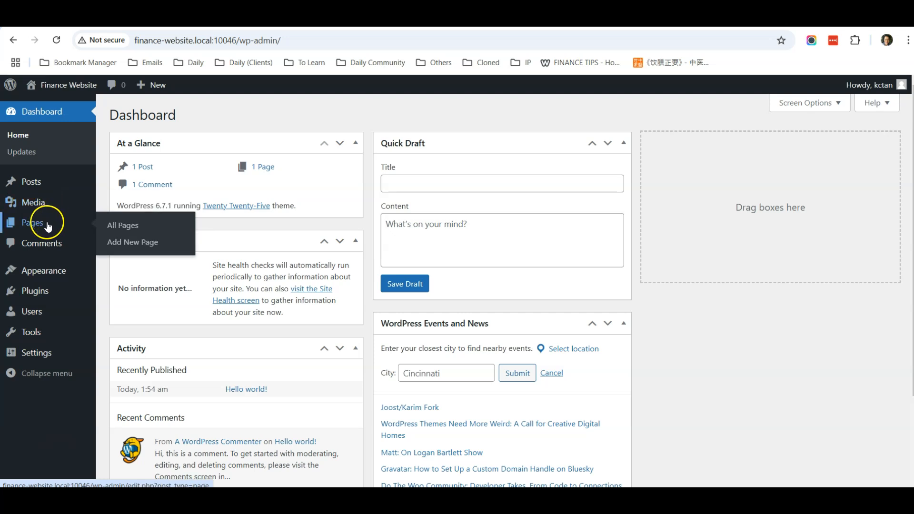
mouse_move(47, 181)
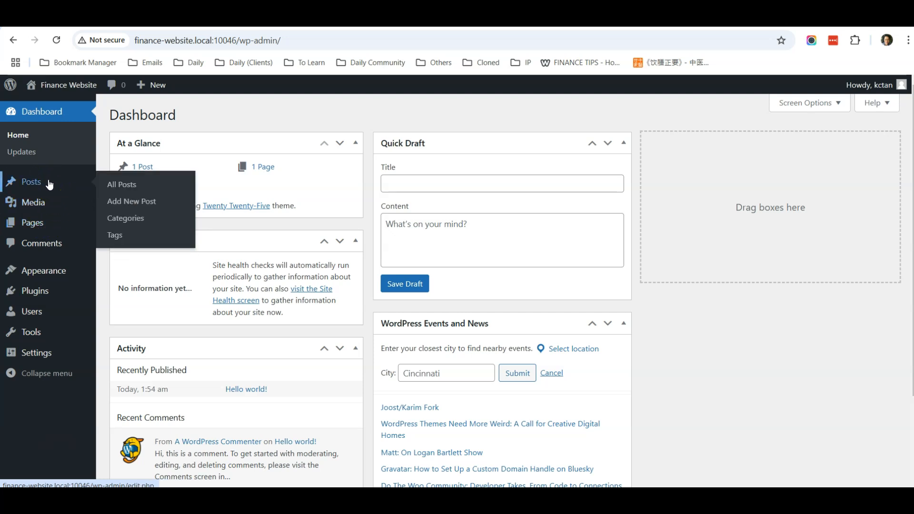
scroll(53, 224, "down", 1)
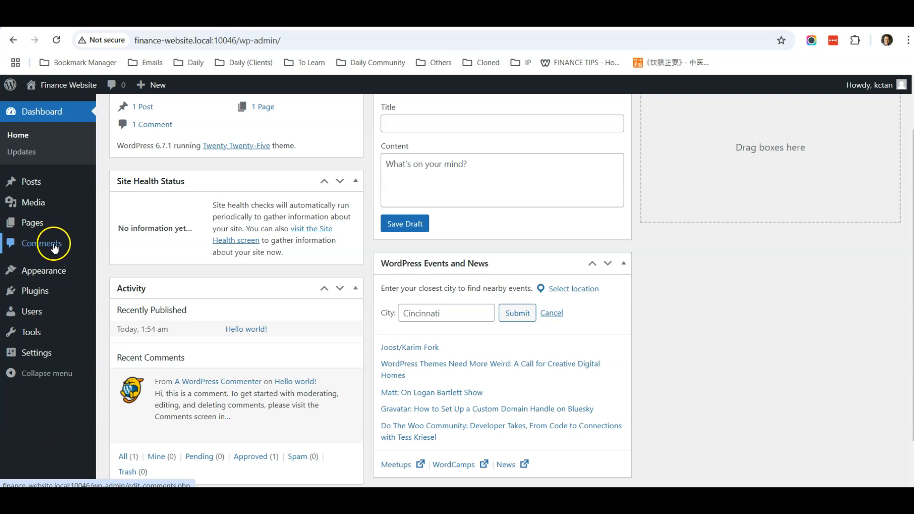
mouse_move(49, 274)
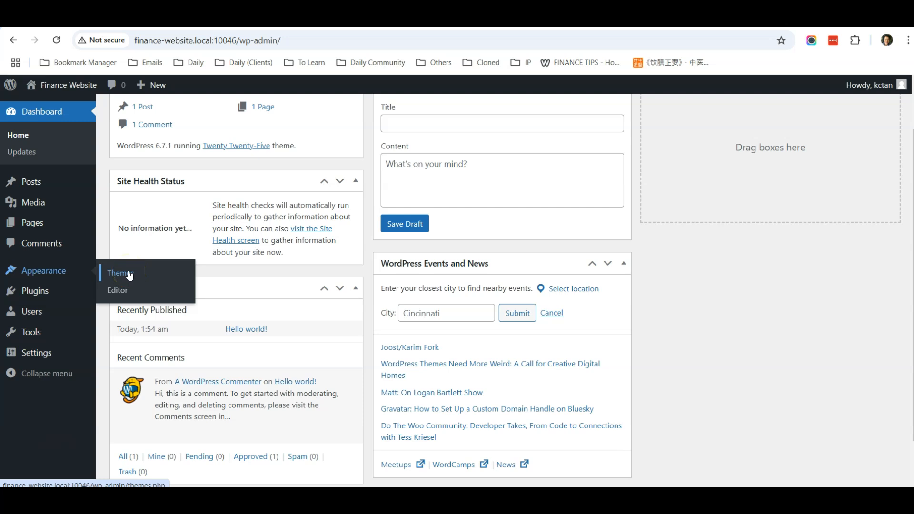
mouse_move(46, 298)
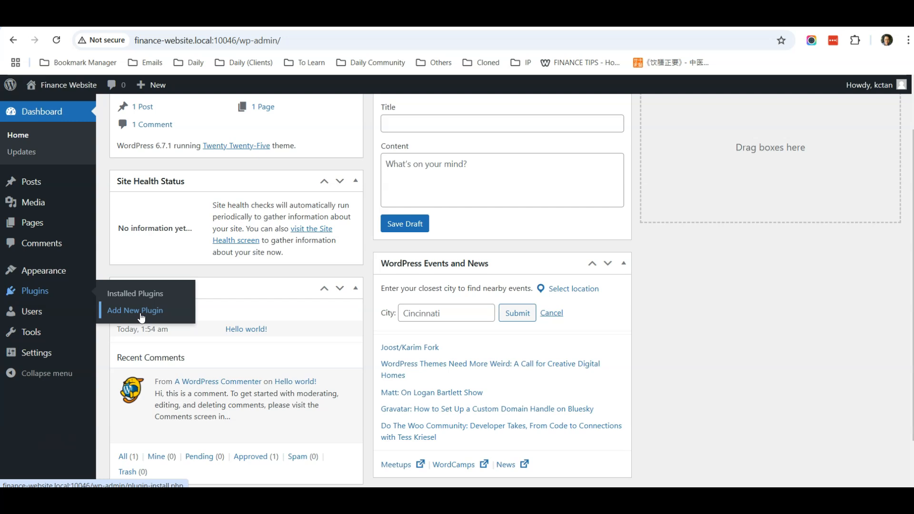
mouse_move(39, 315)
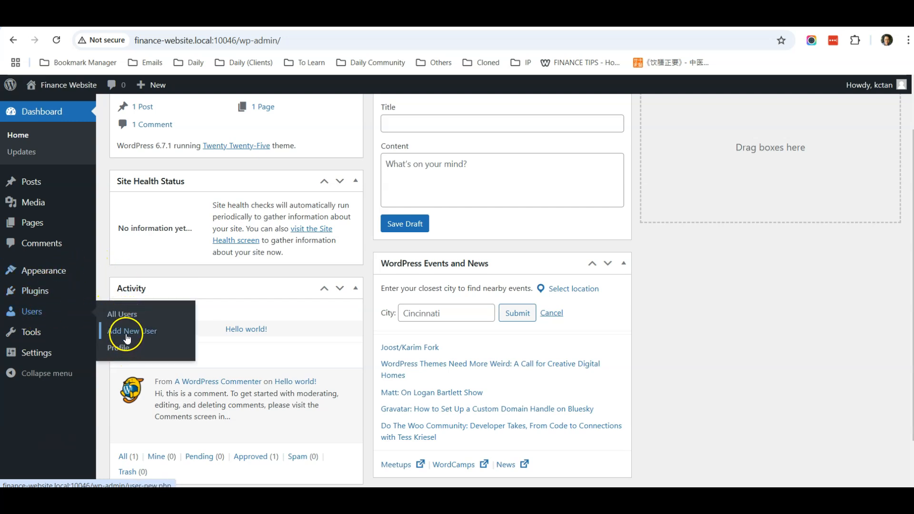
mouse_move(34, 332)
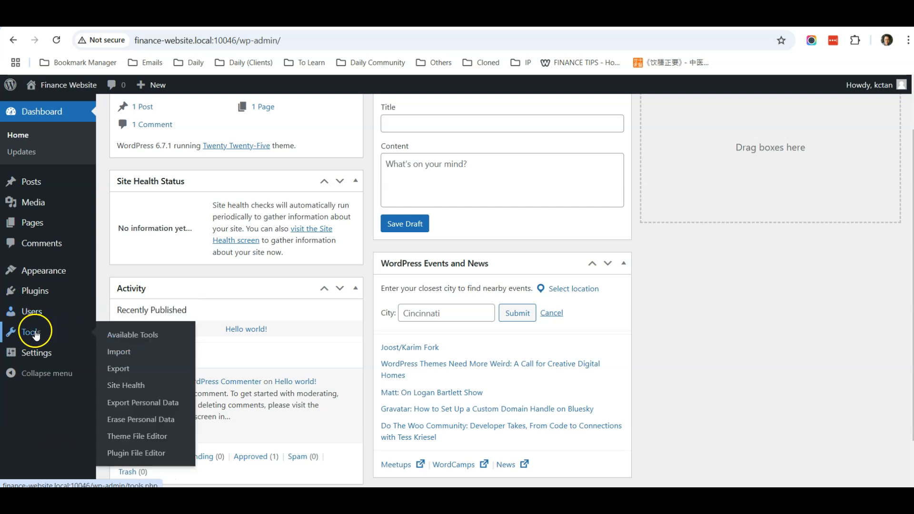
scroll(128, 337, "down", 2)
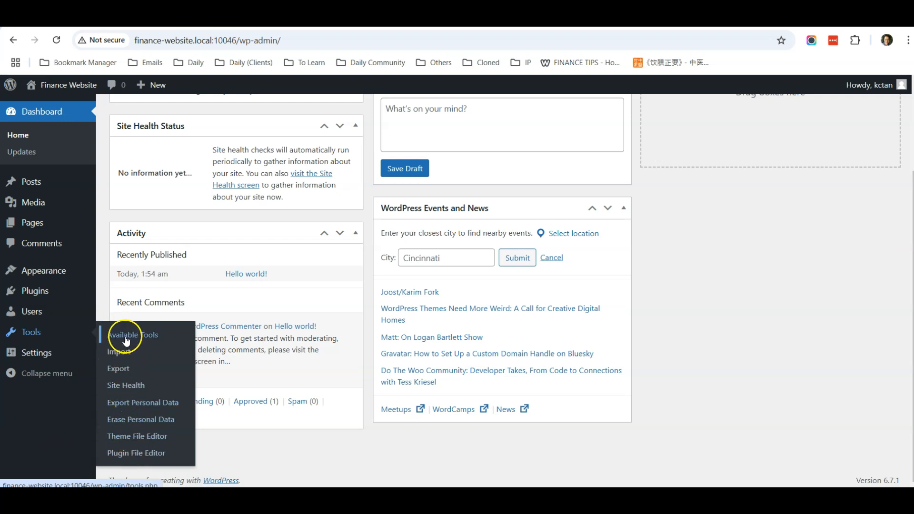
mouse_move(37, 358)
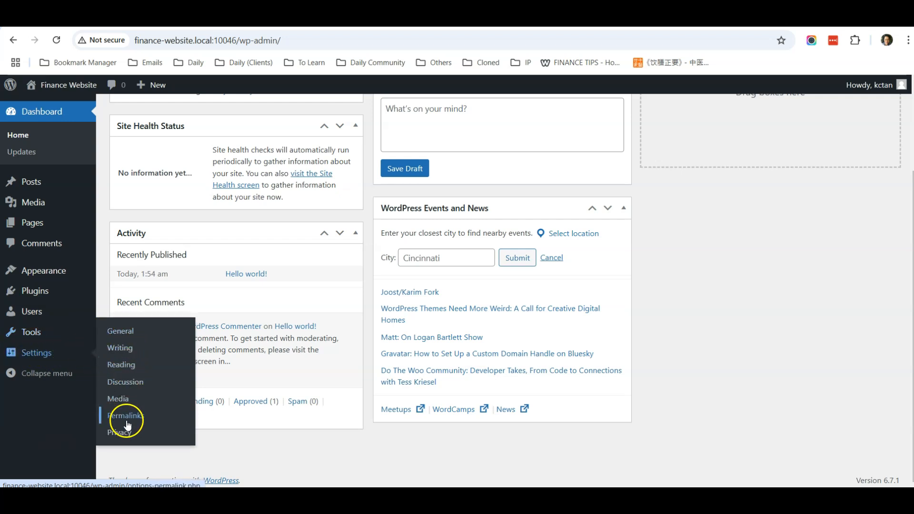
left_click(122, 334)
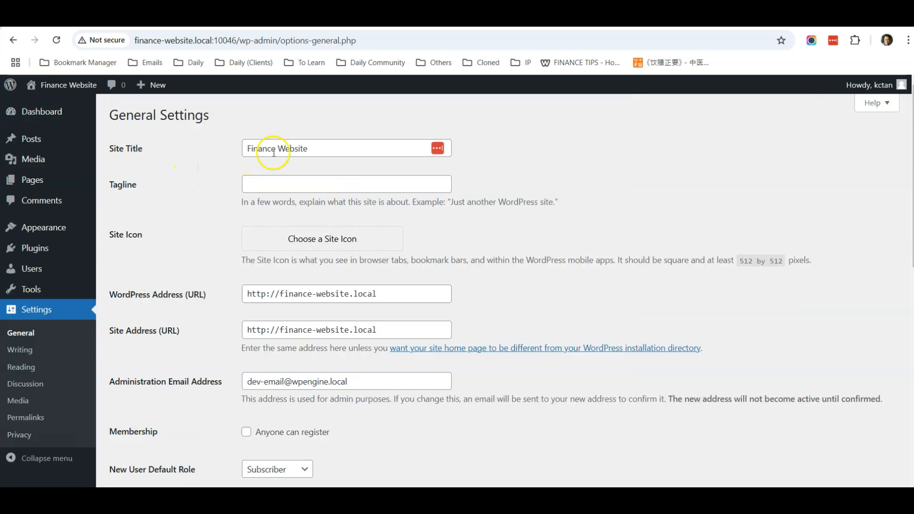
left_click(325, 148)
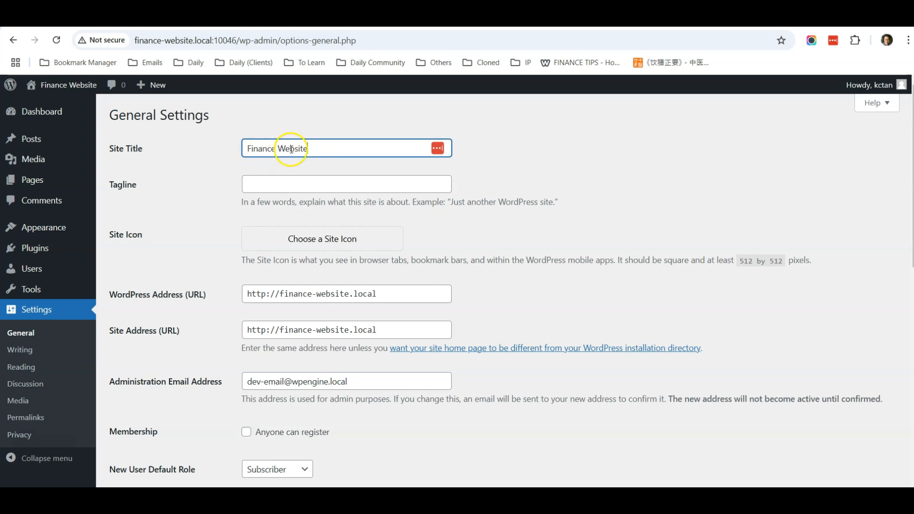
left_click_drag(351, 148, 243, 148)
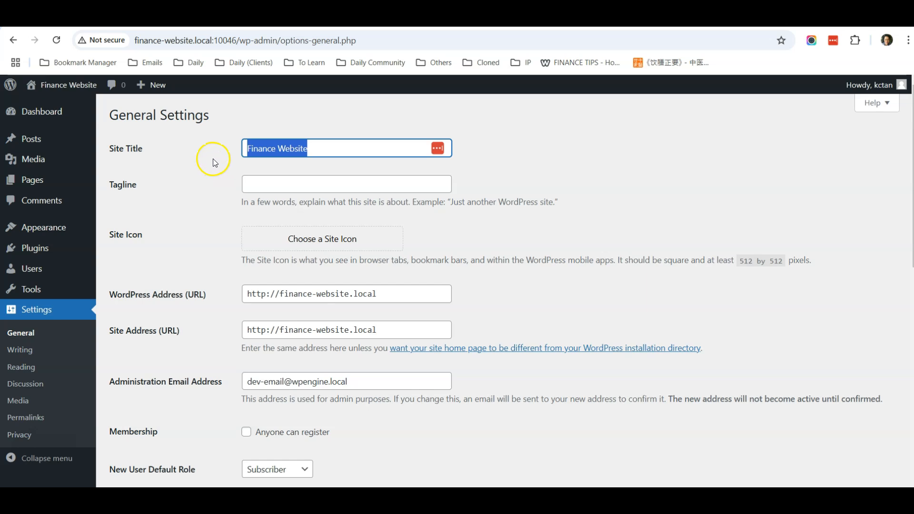
left_click(334, 151)
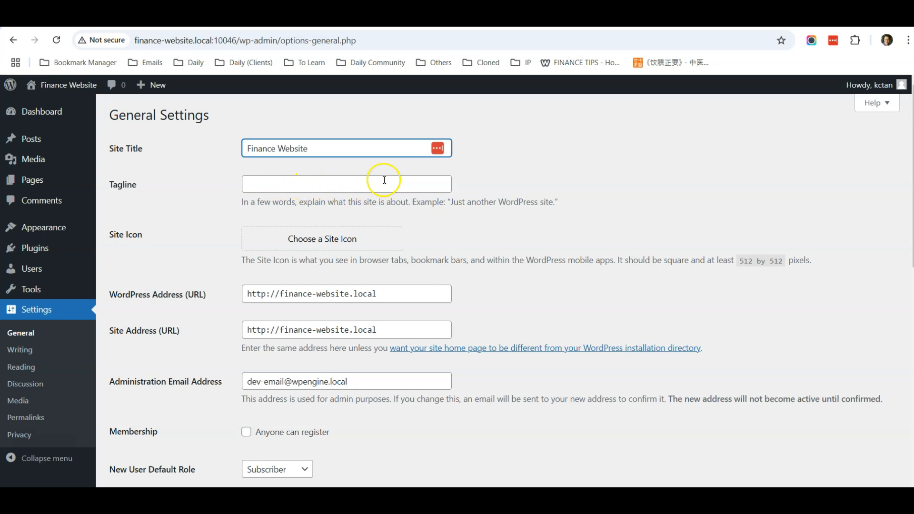
left_click(265, 185)
left_click(320, 148)
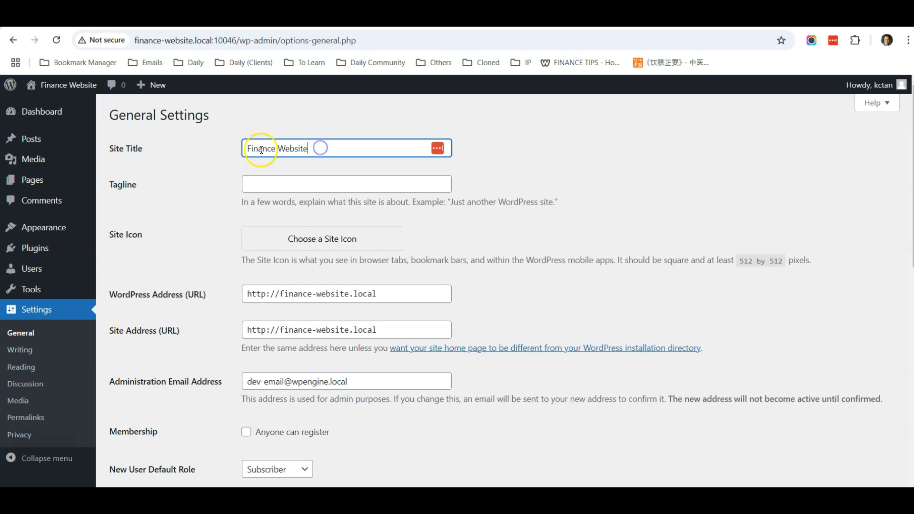
scroll(208, 164, "down", 2)
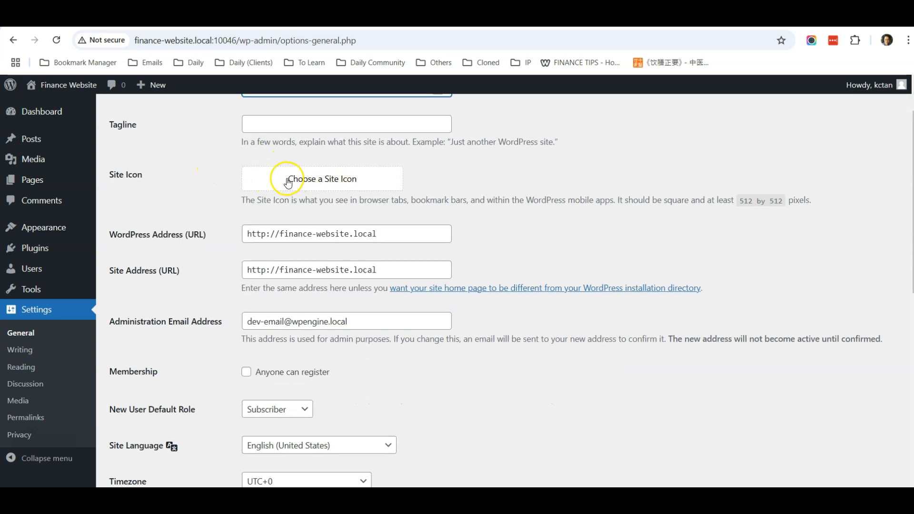
left_click(326, 181)
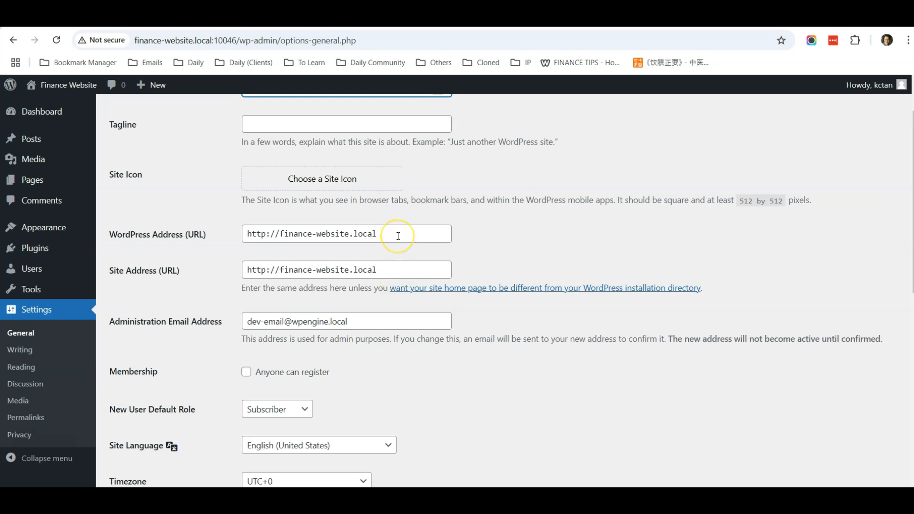
scroll(398, 241, "down", 2)
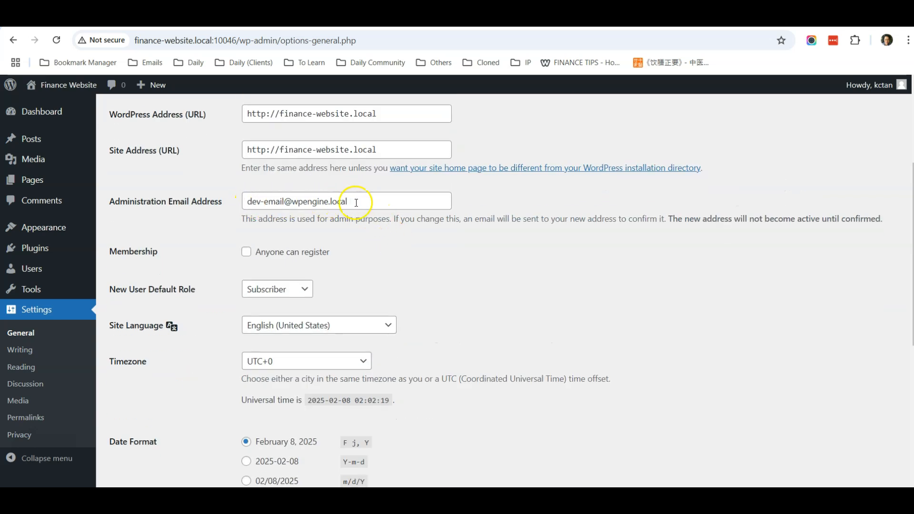
scroll(210, 221, "down", 1)
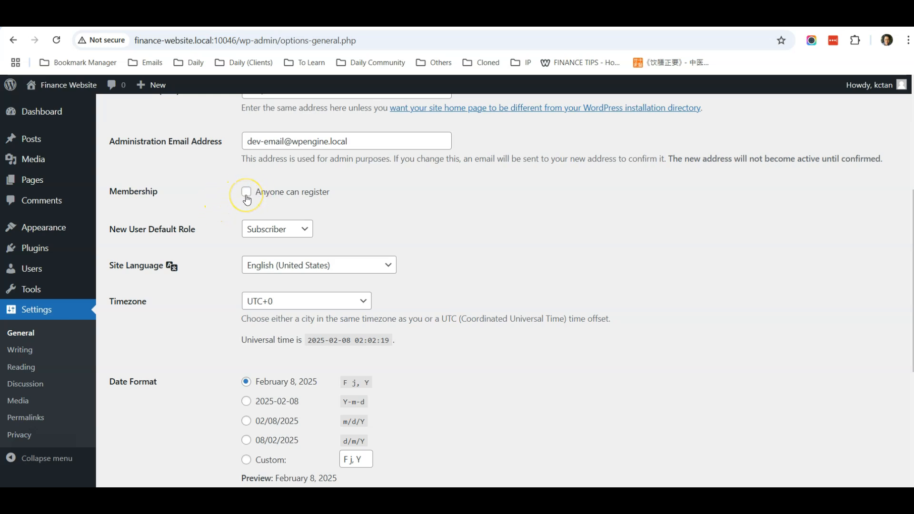
scroll(227, 198, "down", 2)
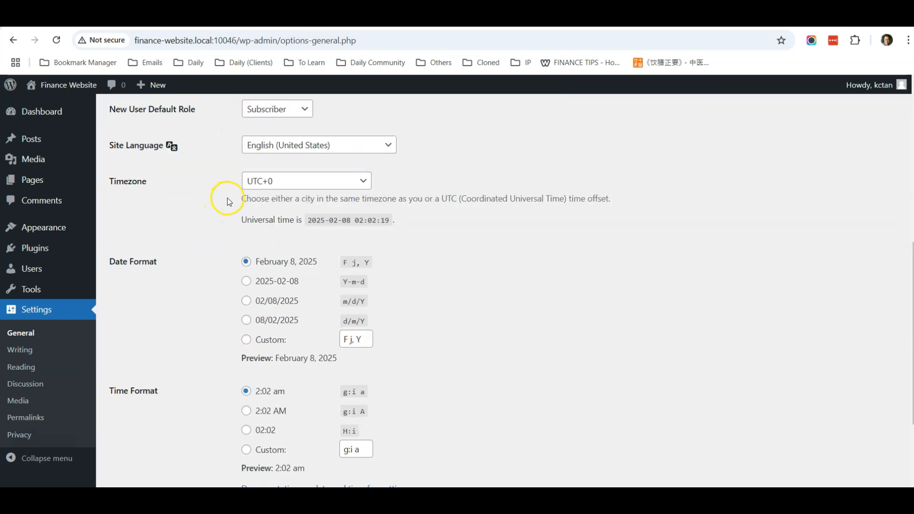
scroll(261, 282, "down", 2)
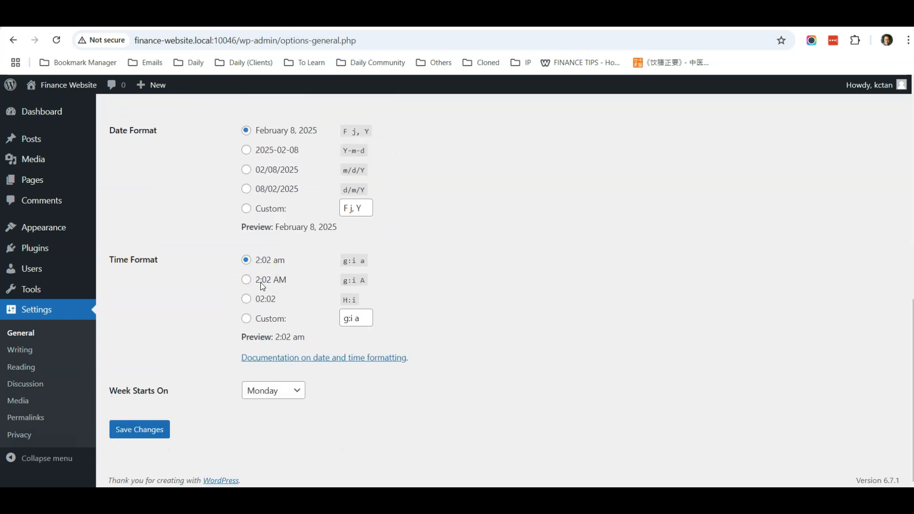
scroll(263, 286, "up", 2)
scroll(263, 287, "down", 2)
In Reading Settings, tick then untick 'Discourage search engines from indexing this site', keeping indexing allowed.
left_click(36, 372)
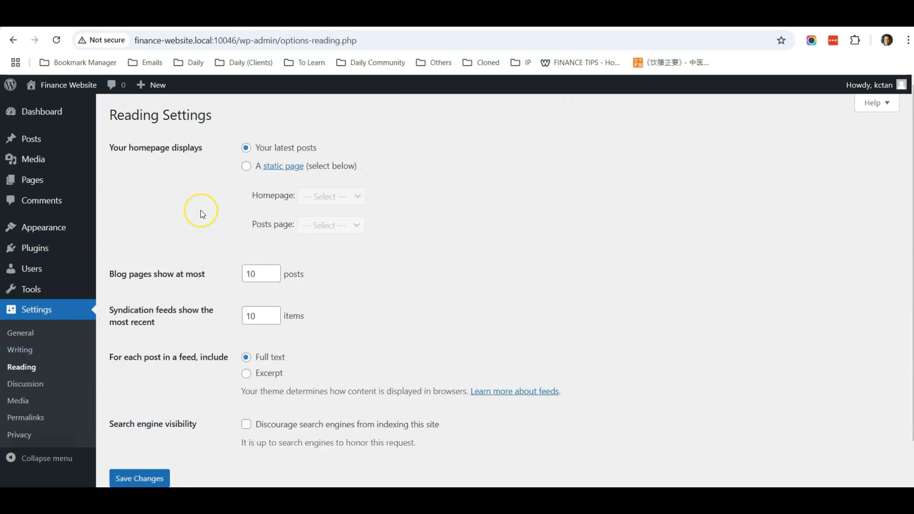
scroll(202, 214, "down", 1)
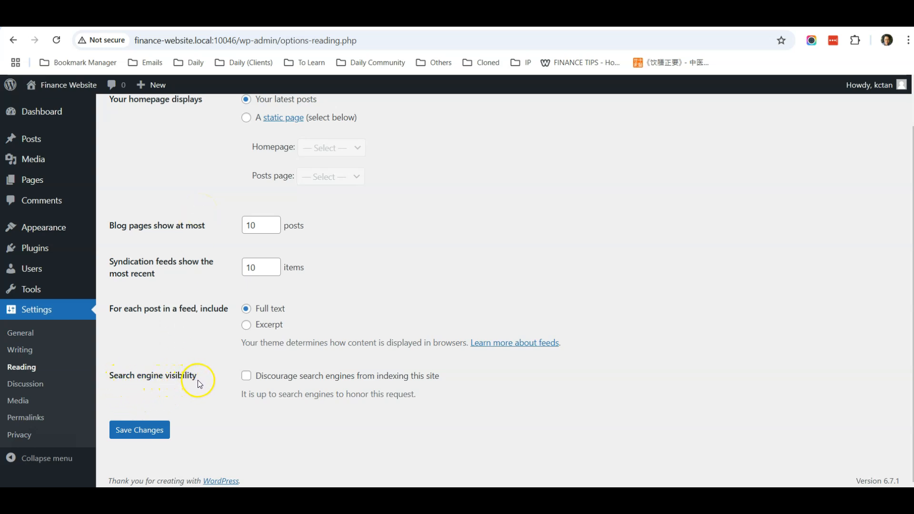
left_click(246, 380)
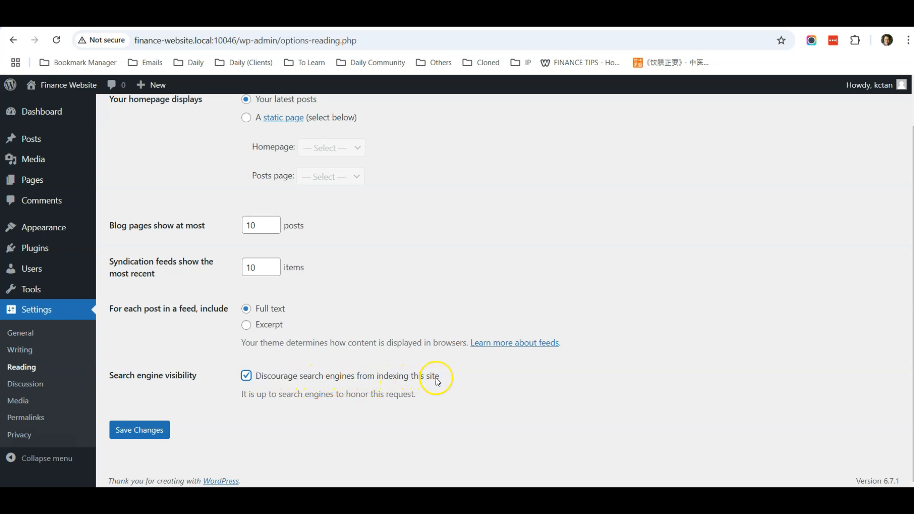
left_click(246, 378)
left_click(209, 409)
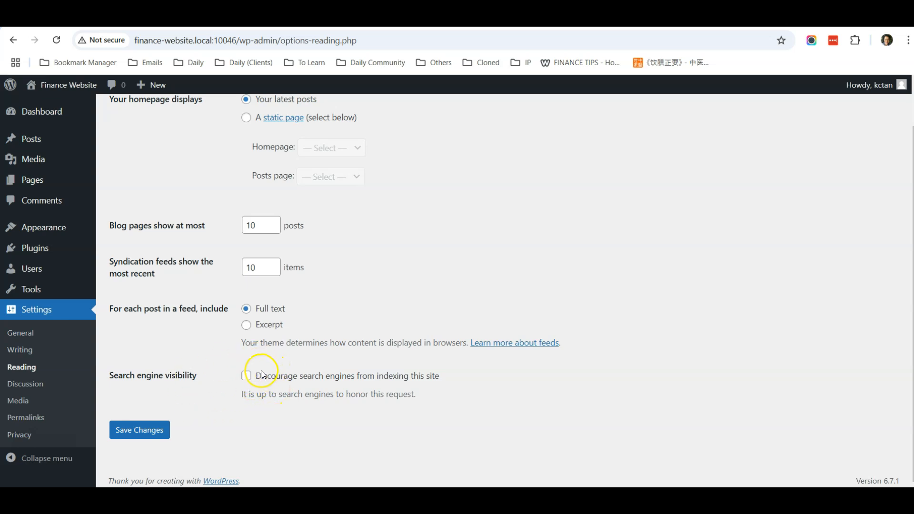
scroll(170, 338, "up", 2)
left_click(56, 119)
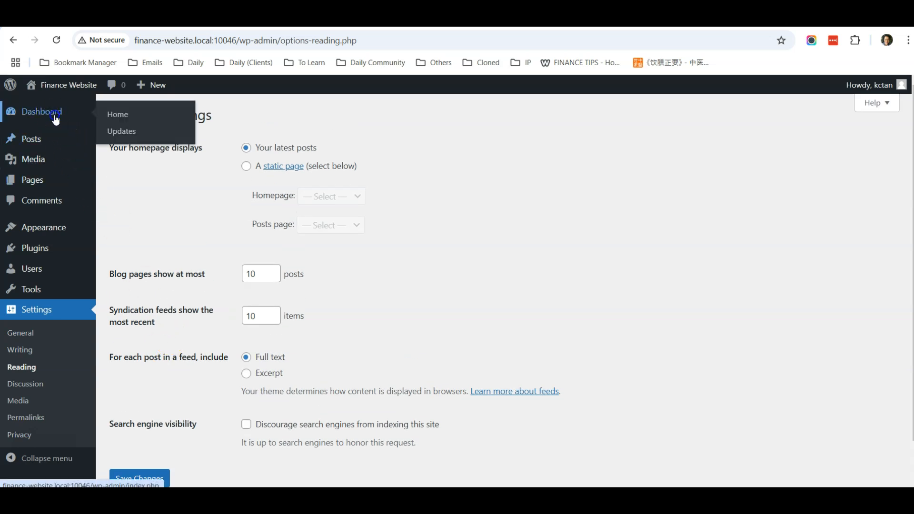
Scroll through the FINANCE TIPS home page on finance777.weebly.com for reference.
left_click(431, 18)
left_click(376, 18)
left_click(324, 18)
scroll(461, 233, "down", 2)
scroll(461, 232, "up", 2)
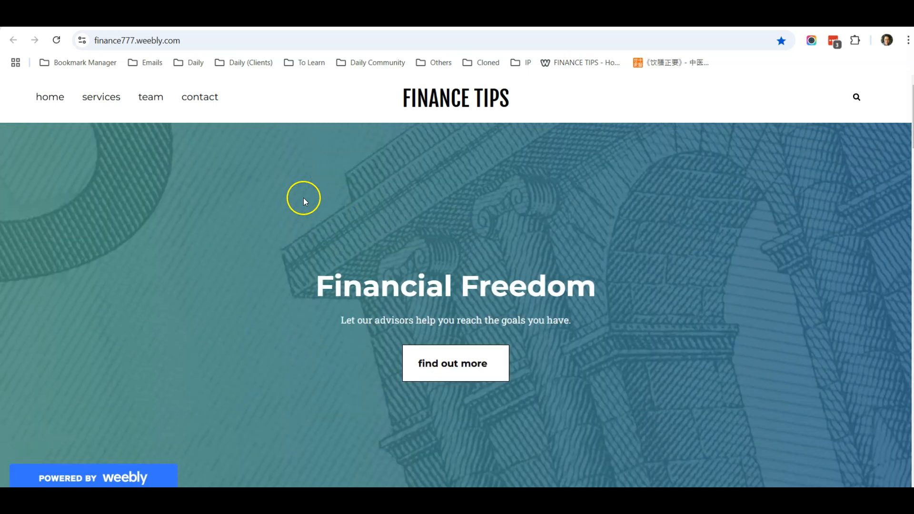
scroll(376, 213, "down", 15)
scroll(376, 224, "down", 4)
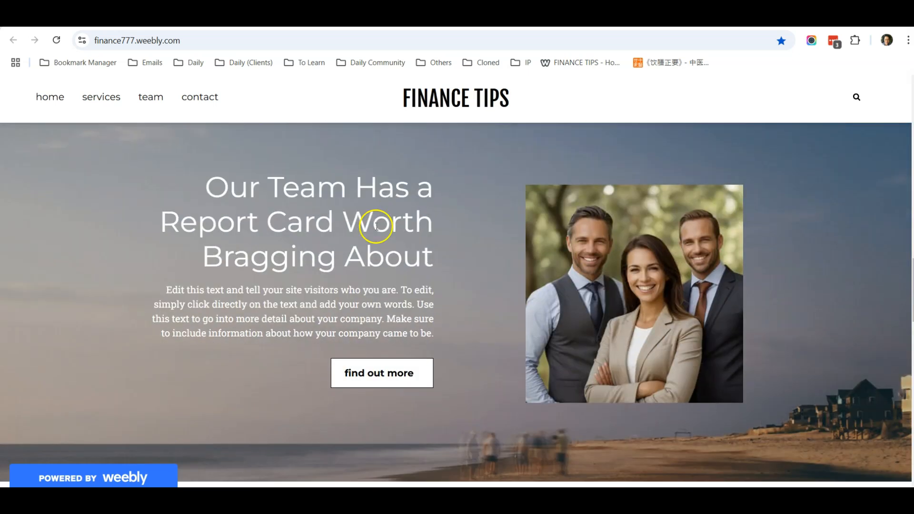
scroll(373, 238, "up", 18)
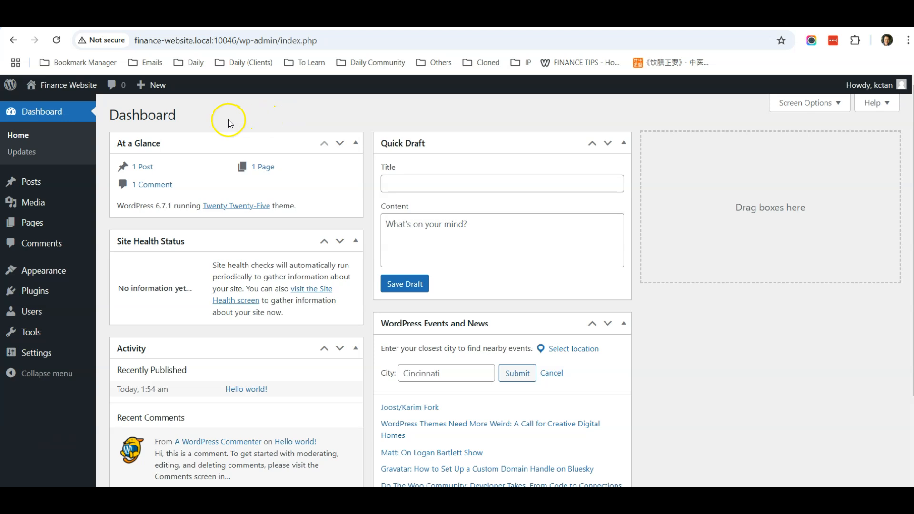
Start a new blank page, skipping the welcome guide and patterns, titled 'Home'.
mouse_move(48, 225)
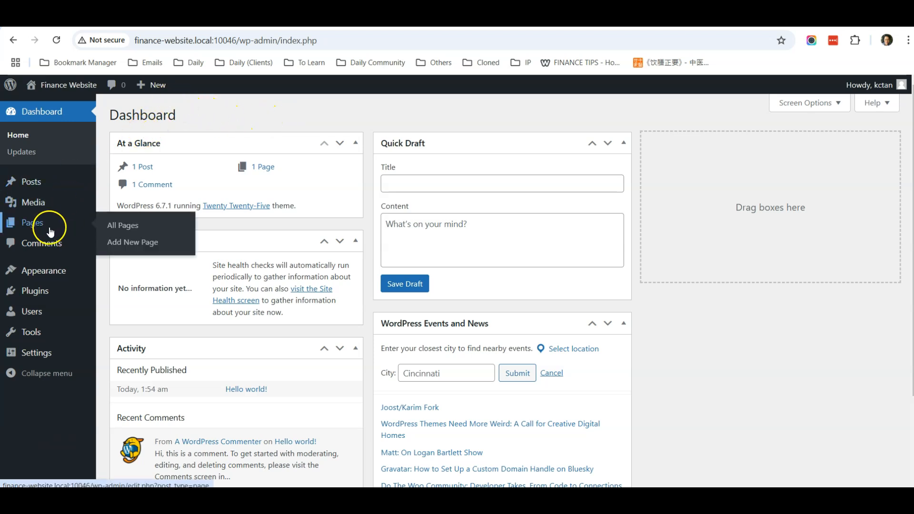
left_click(141, 245)
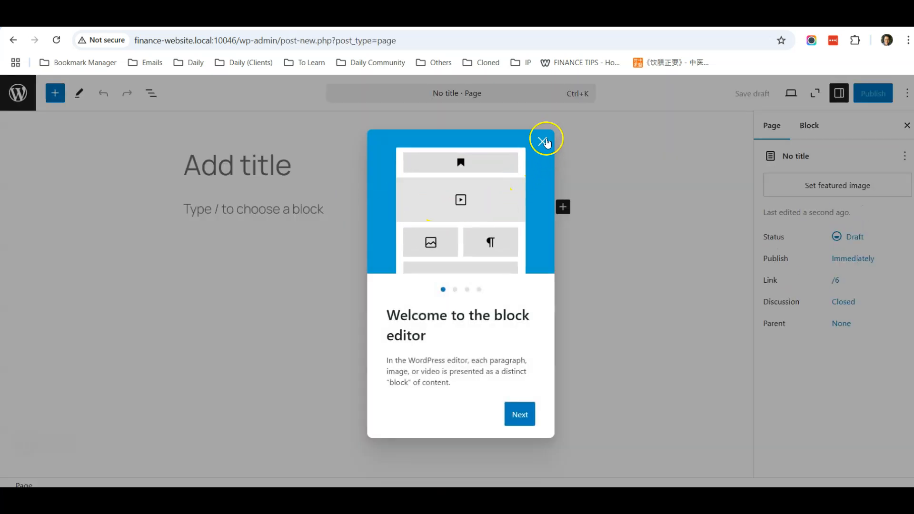
left_click(542, 141)
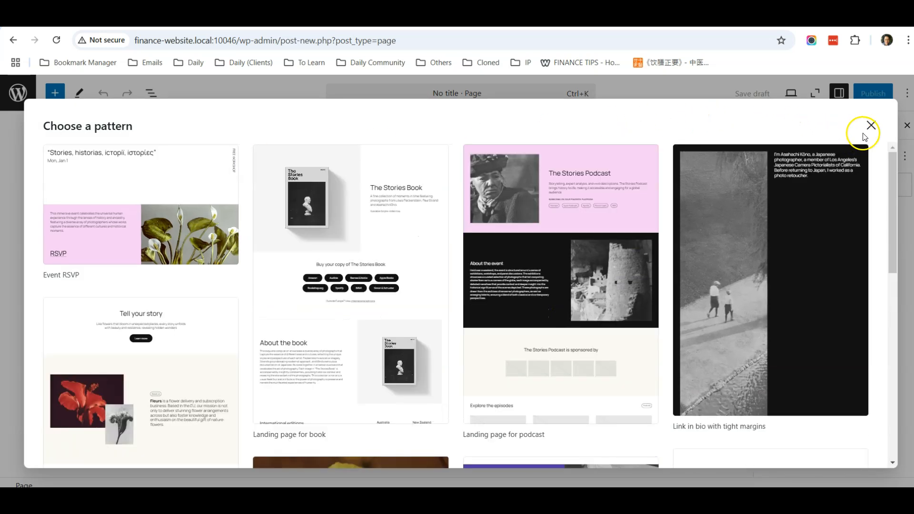
left_click(871, 128)
left_click(252, 167)
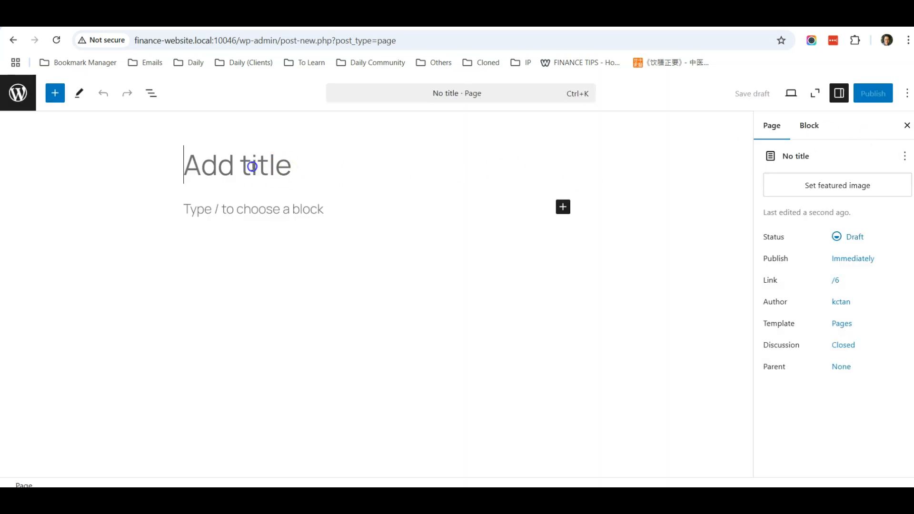
type("Home")
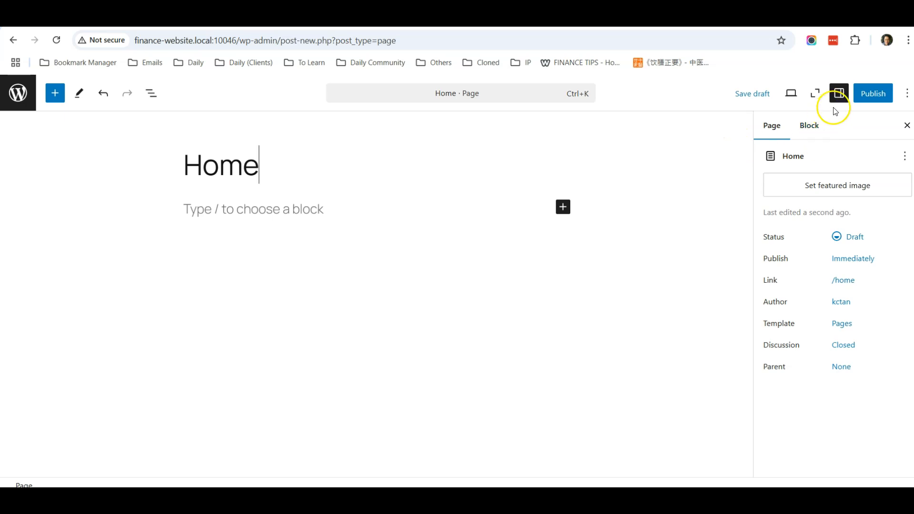
Publish the Home page with its body still empty.
left_click(839, 93)
left_click(839, 94)
left_click(839, 93)
left_click(839, 93)
left_click(823, 156)
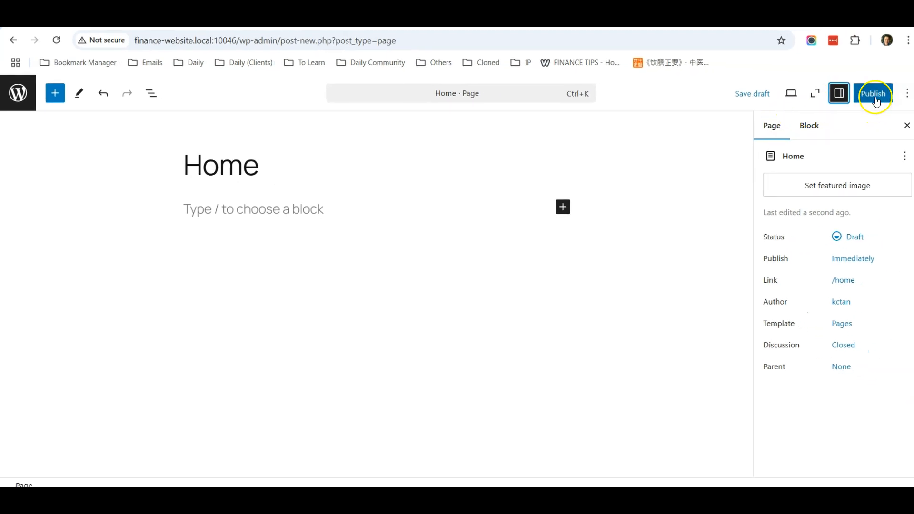
left_click(875, 94)
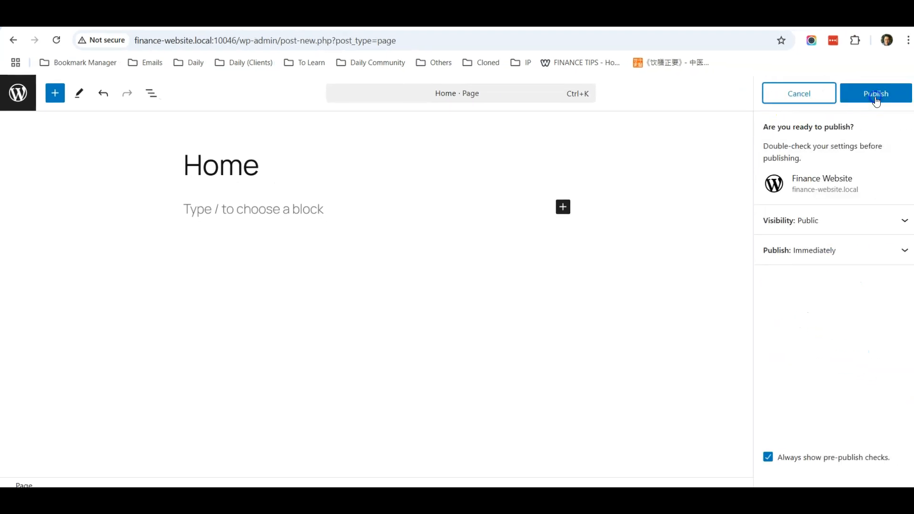
left_click(876, 100)
left_click(883, 104)
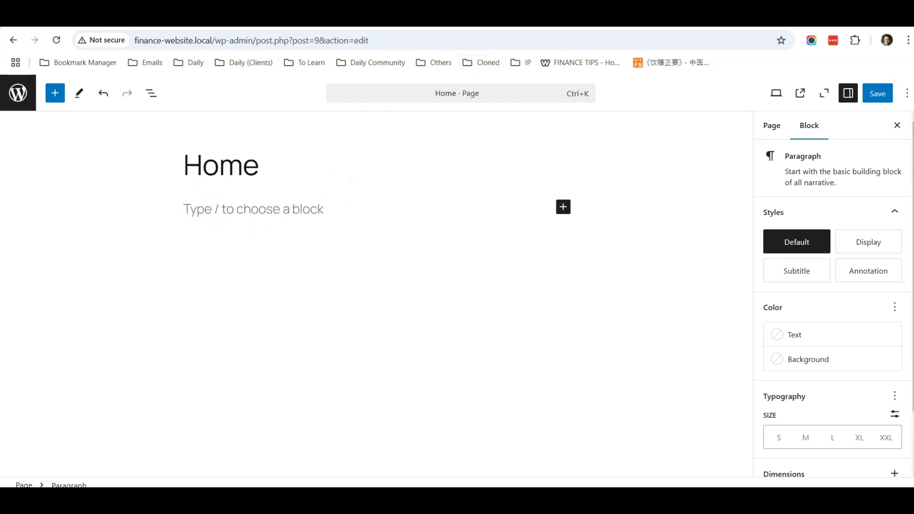
Insert a Cover block below the title by searching the block library for 'cover'.
left_click(396, 16)
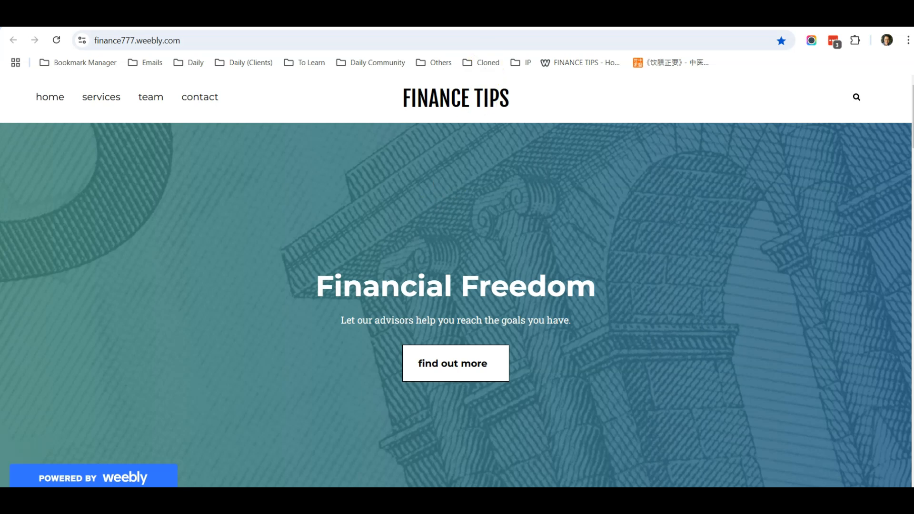
left_click(452, 15)
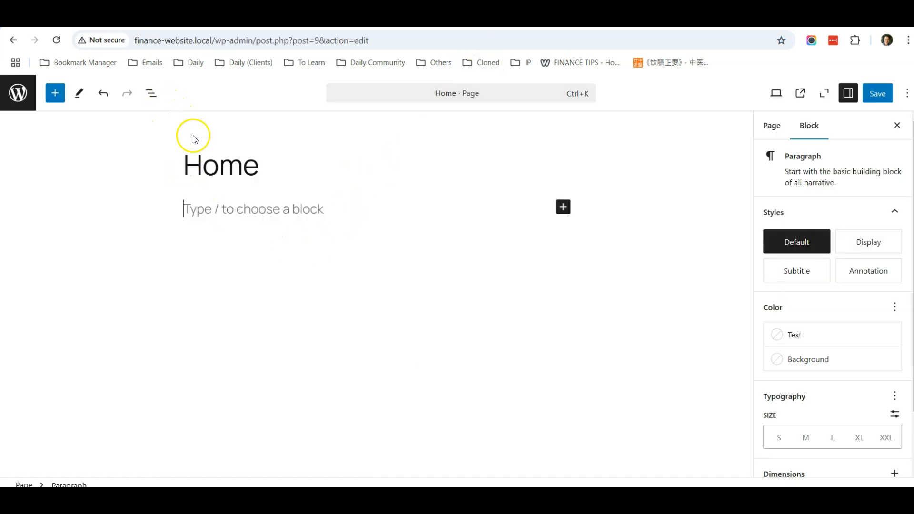
left_click(563, 208)
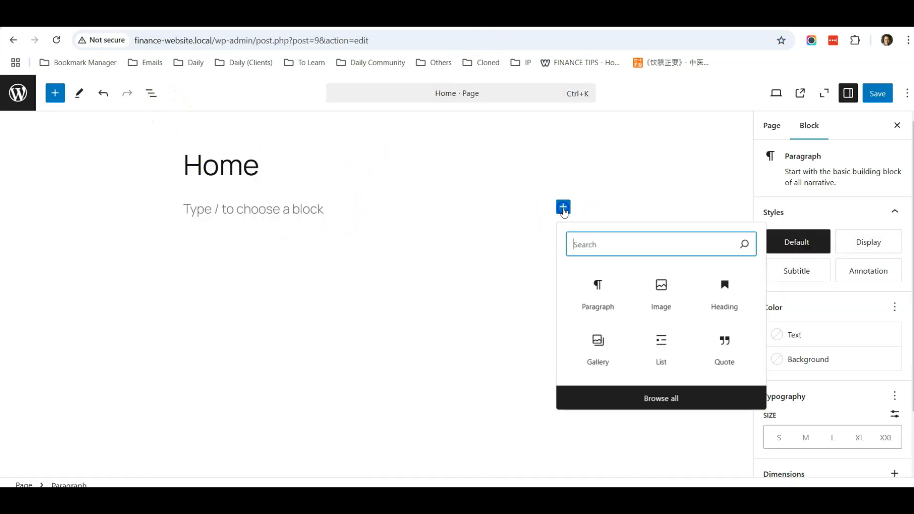
left_click(653, 396)
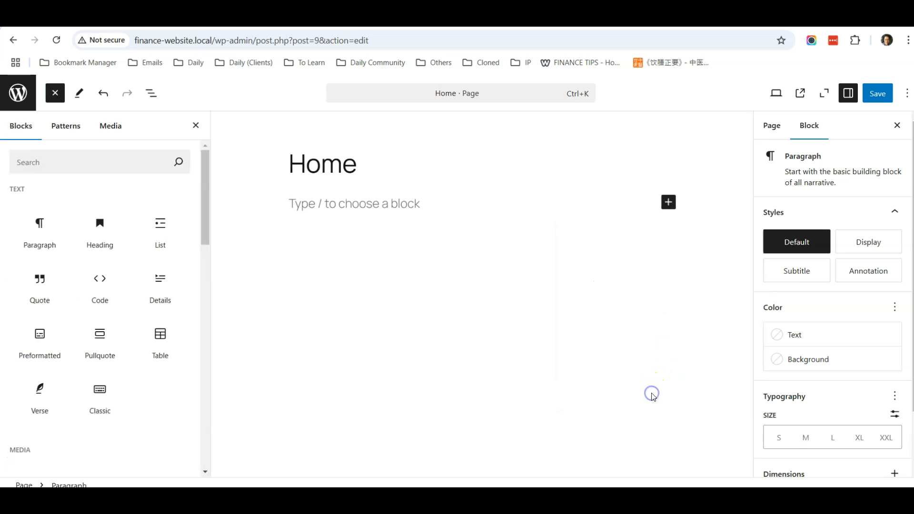
scroll(92, 256, "down", 7)
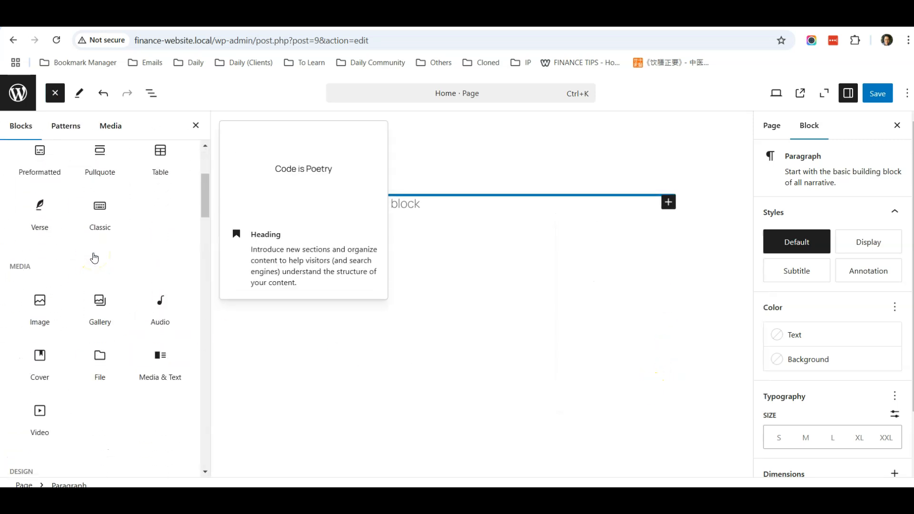
scroll(94, 258, "down", 6)
scroll(94, 257, "up", 10)
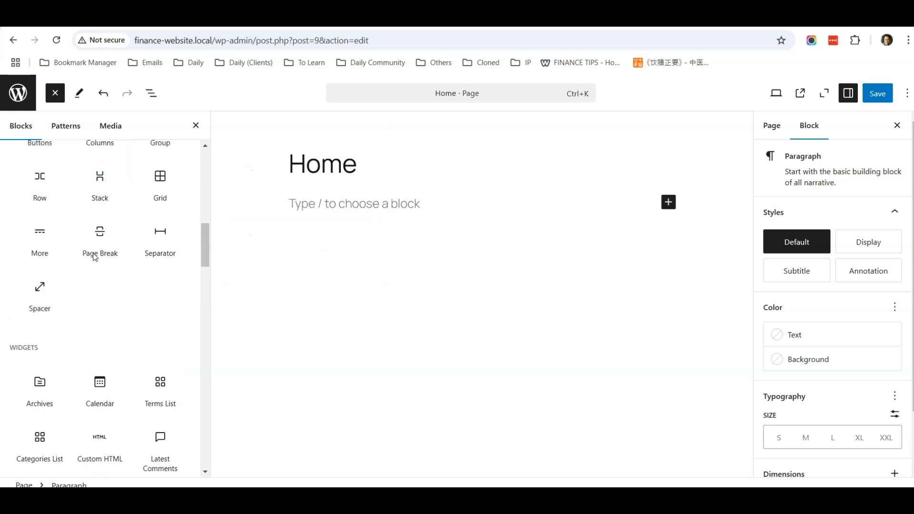
scroll(95, 257, "up", 3)
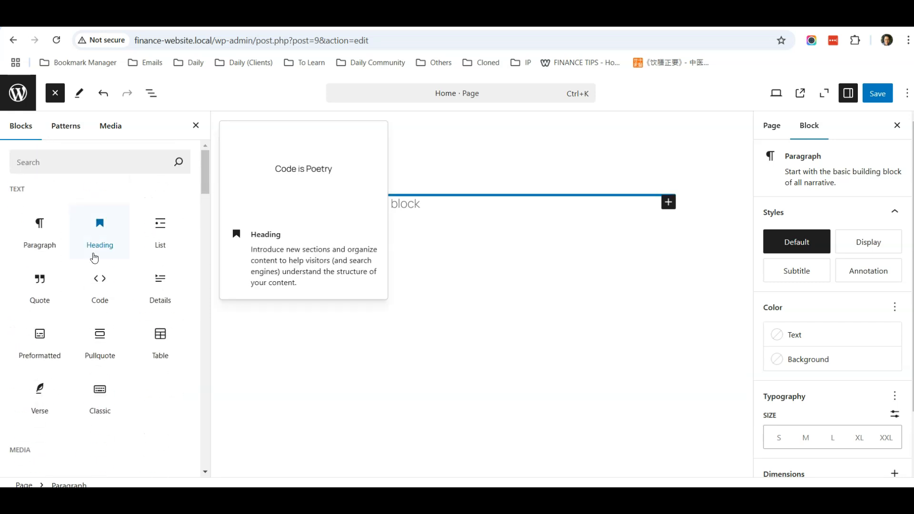
left_click(91, 164)
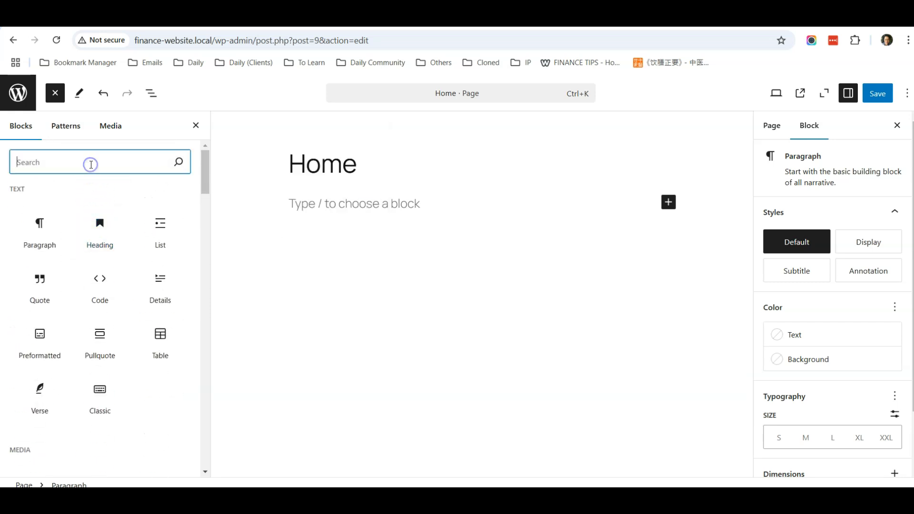
type("cover")
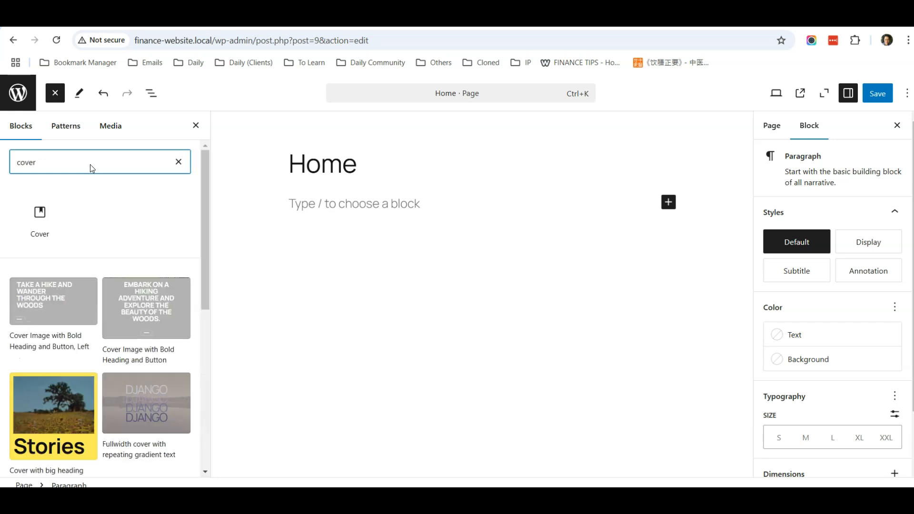
left_click(40, 215)
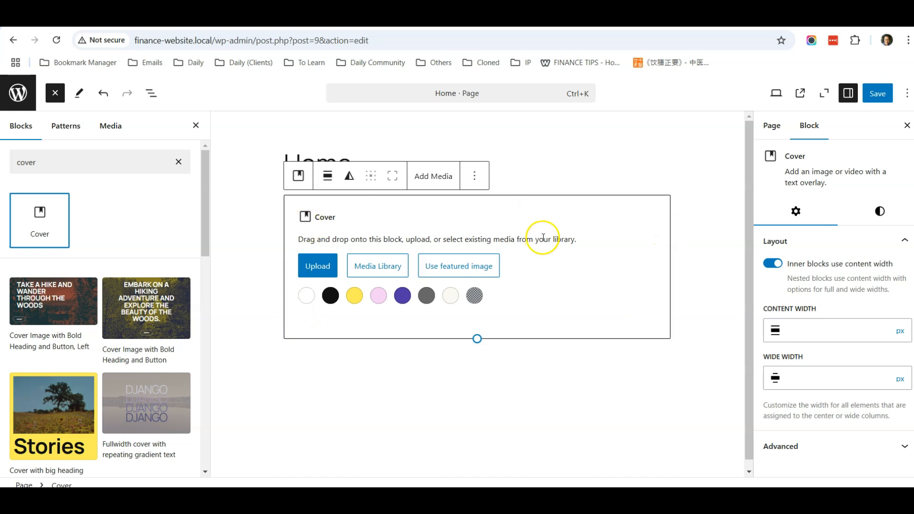
Upload background-image as the cover's background picture.
left_click(319, 269)
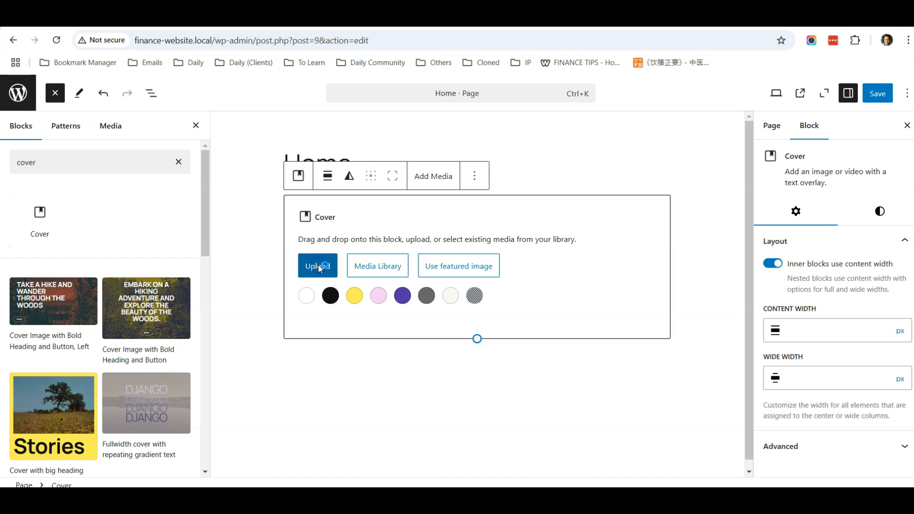
left_click(148, 123)
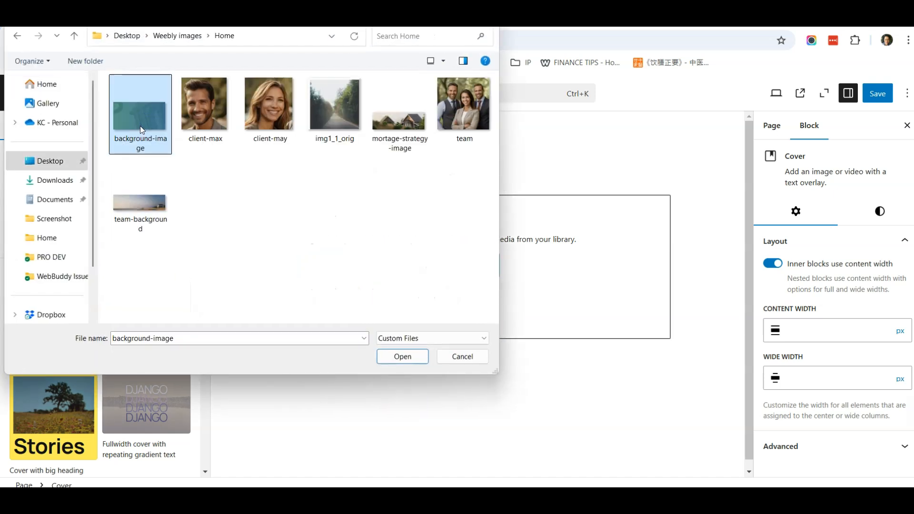
double_click(140, 125)
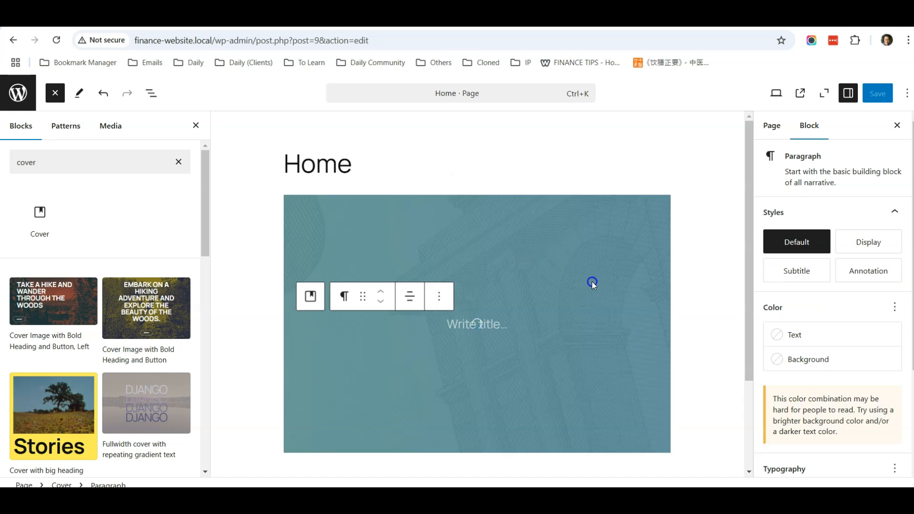
left_click(492, 342)
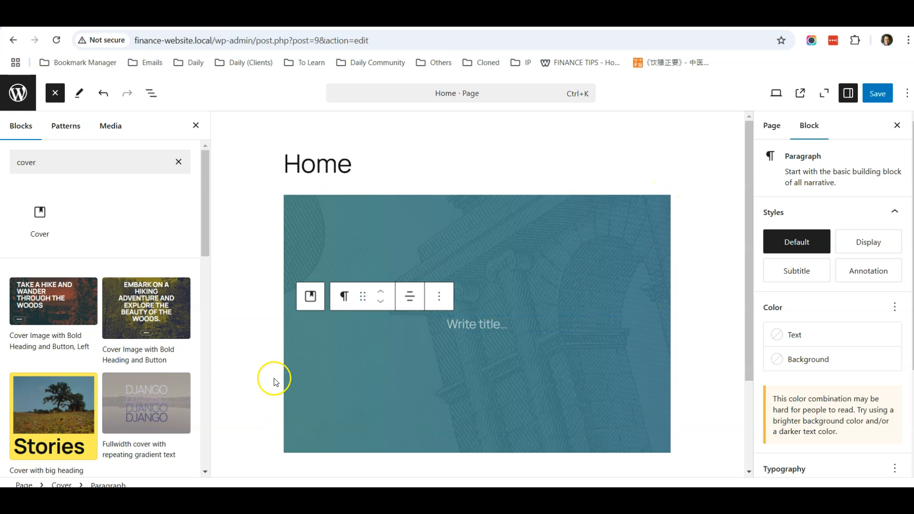
Set the Cover block's alignment to Full width from List View.
left_click(288, 18)
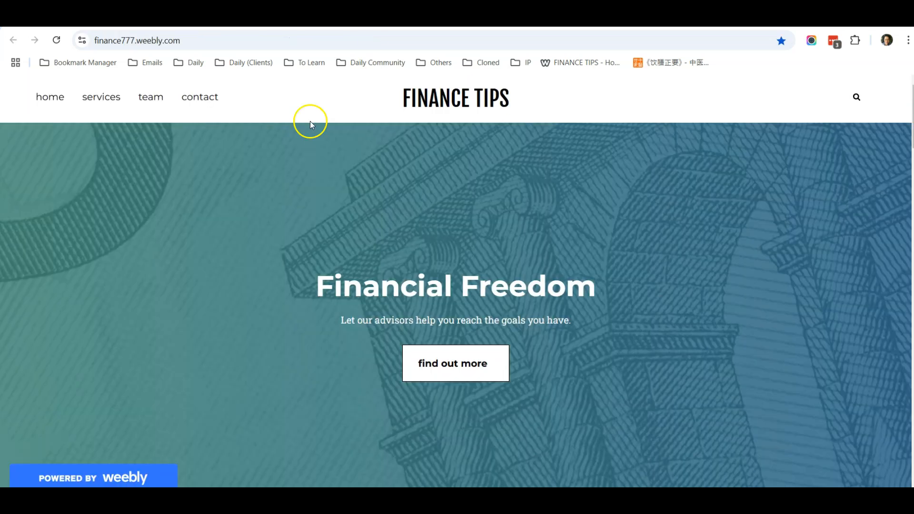
left_click(181, 18)
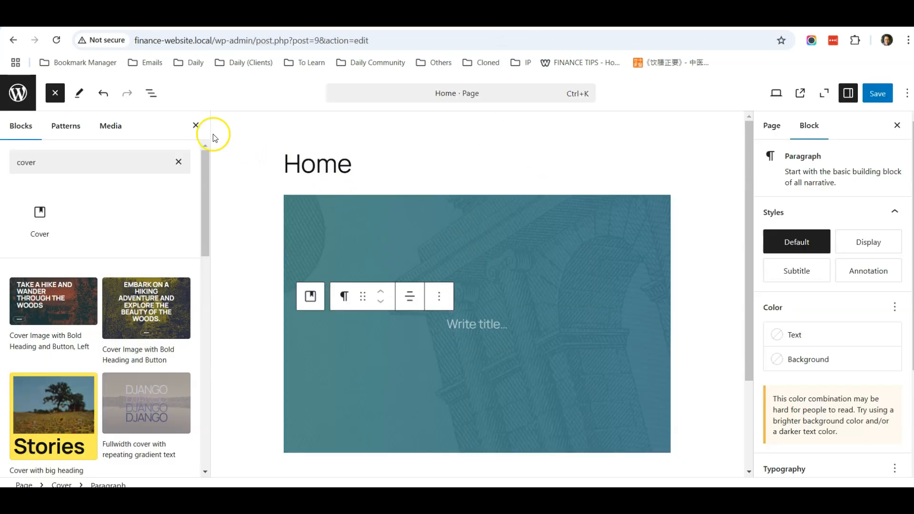
left_click(154, 94)
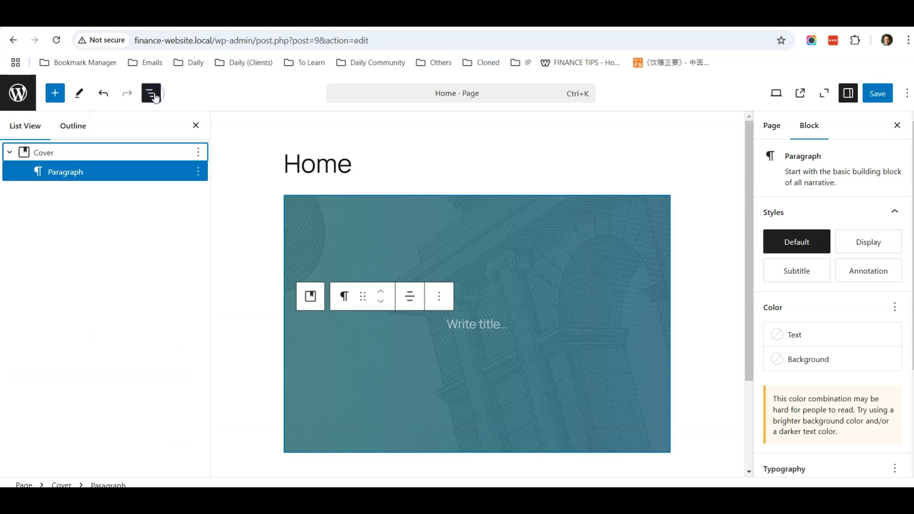
left_click(79, 152)
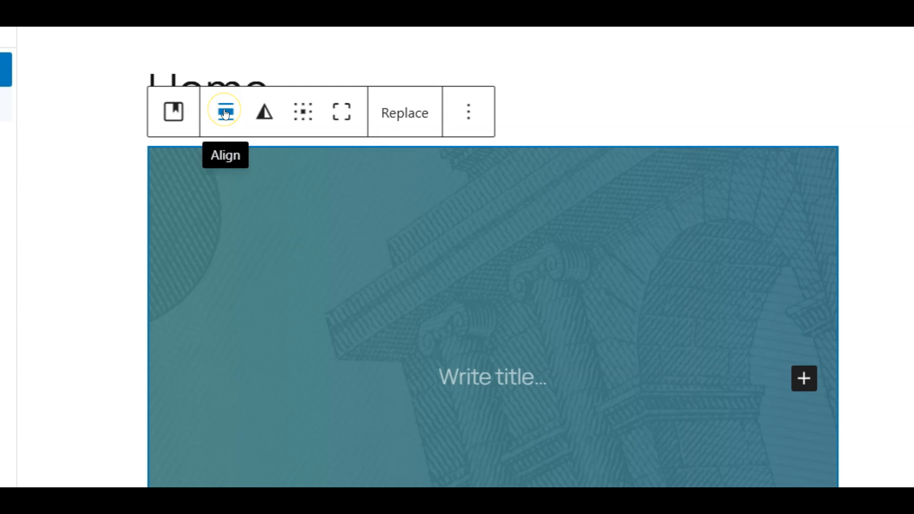
left_click(226, 114)
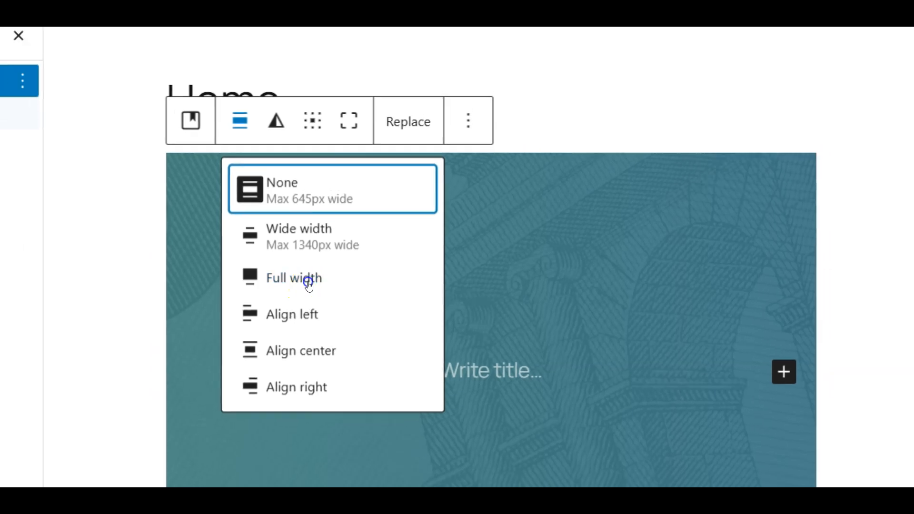
left_click(299, 287)
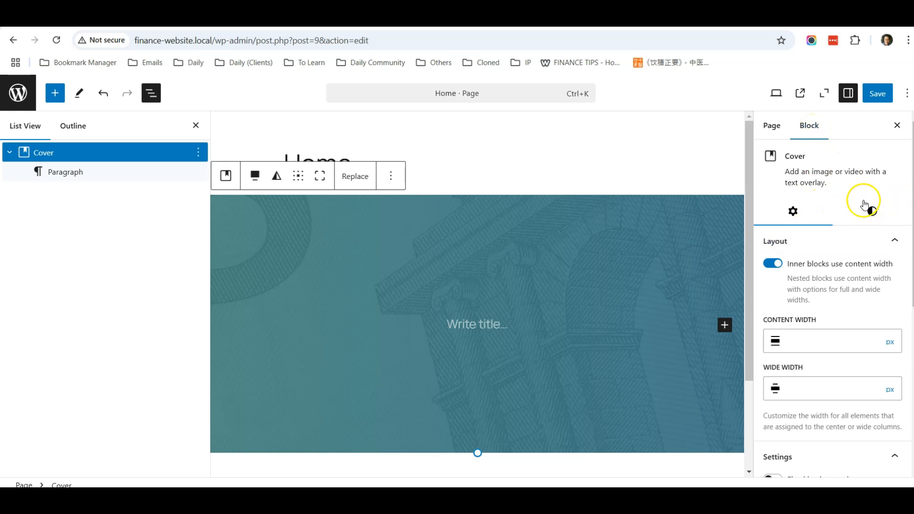
Set the Cover block's Overlay Opacity slider to 10.
left_click(871, 217)
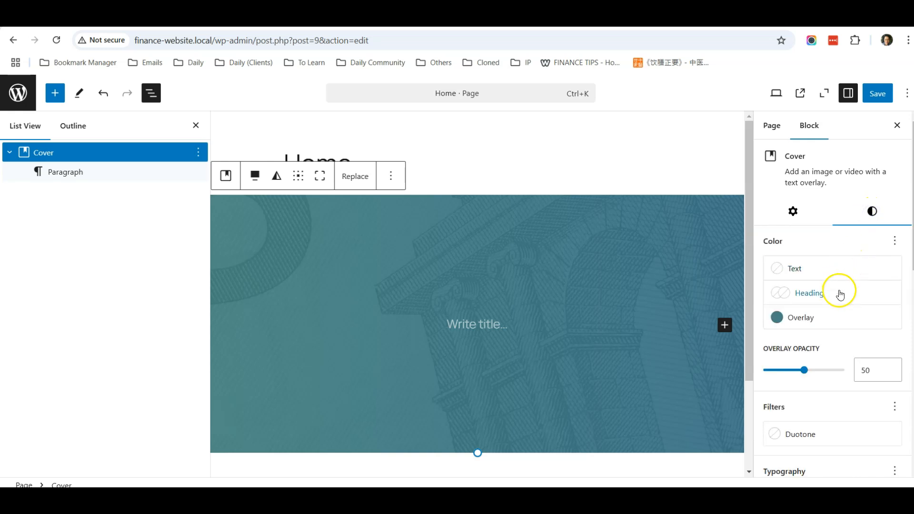
scroll(839, 295, "down", 2)
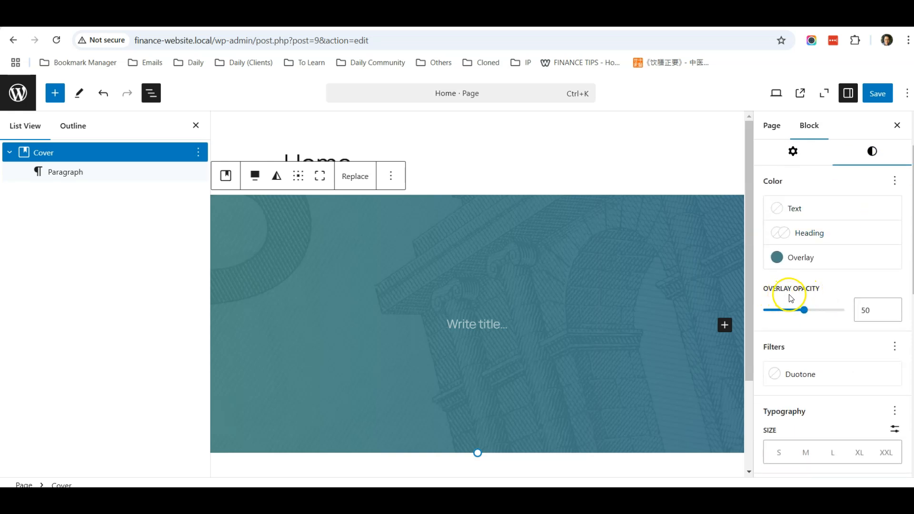
left_click_drag(803, 313, 774, 313)
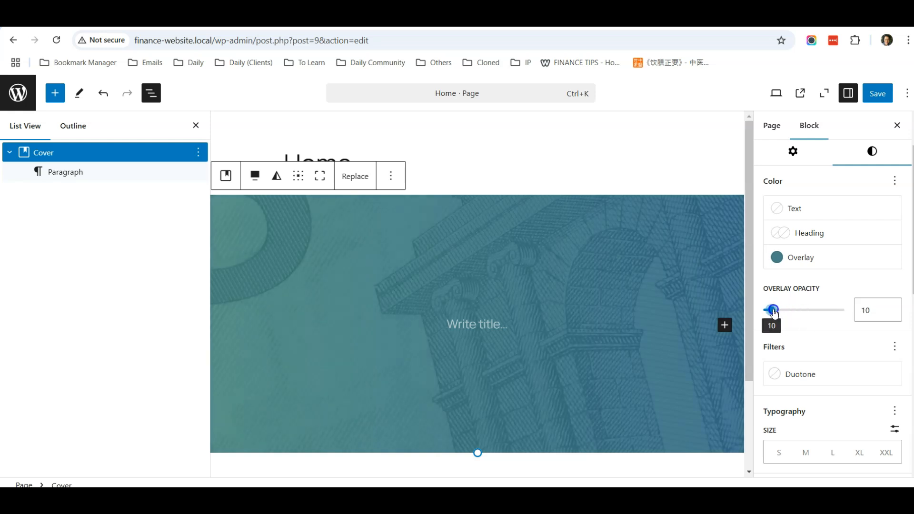
left_click(576, 294)
left_click_drag(770, 310, 843, 309)
left_click(465, 266)
left_click(569, 381)
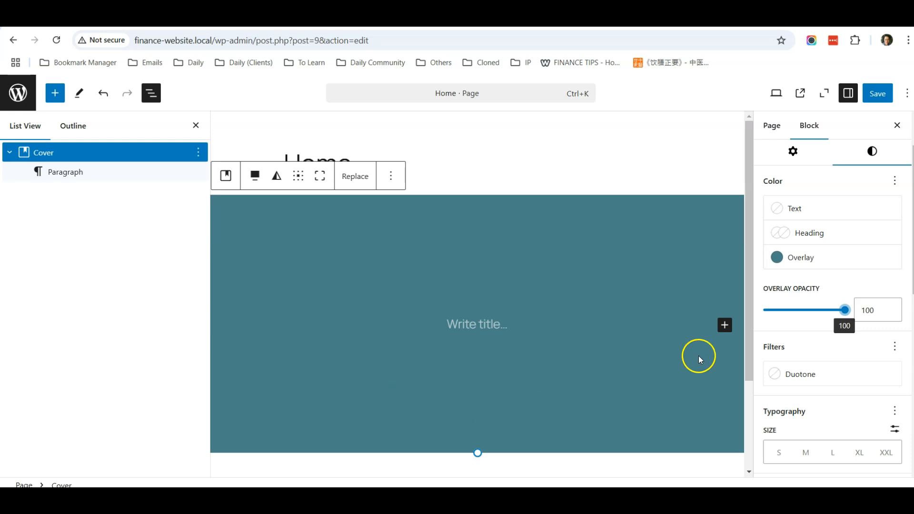
left_click_drag(846, 313, 774, 313)
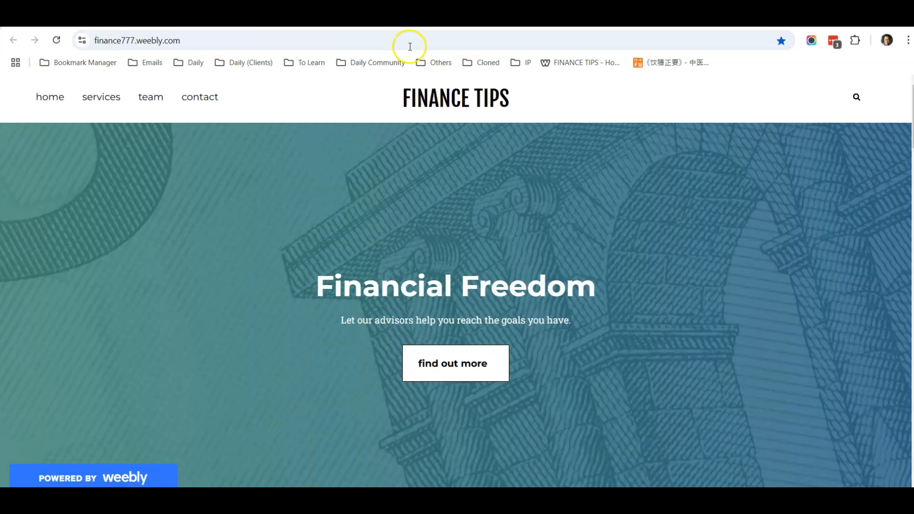
Copy the 'Financial Freedom' heading text from the Weebly site.
left_click_drag(593, 289, 316, 287)
right_click(351, 288)
left_click(377, 302)
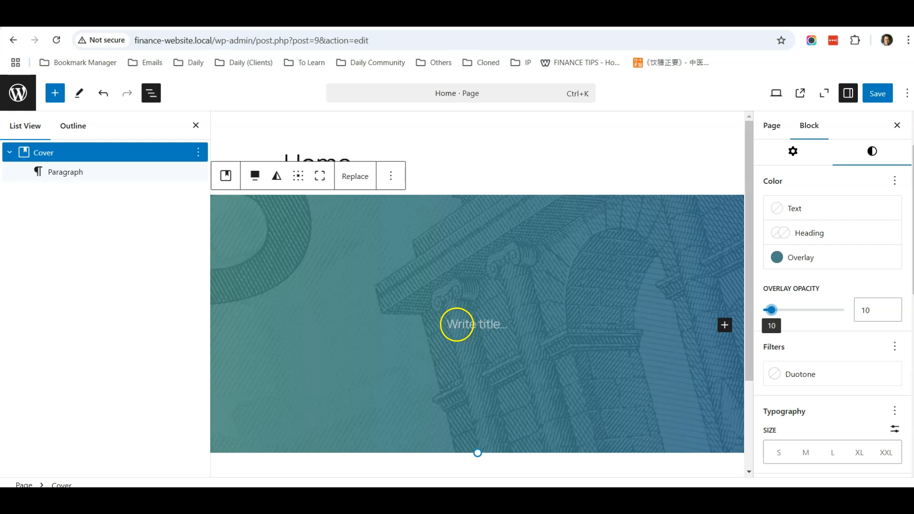
Paste 'Financial Freedom' as plain text into the cover's empty title line.
left_click(457, 325)
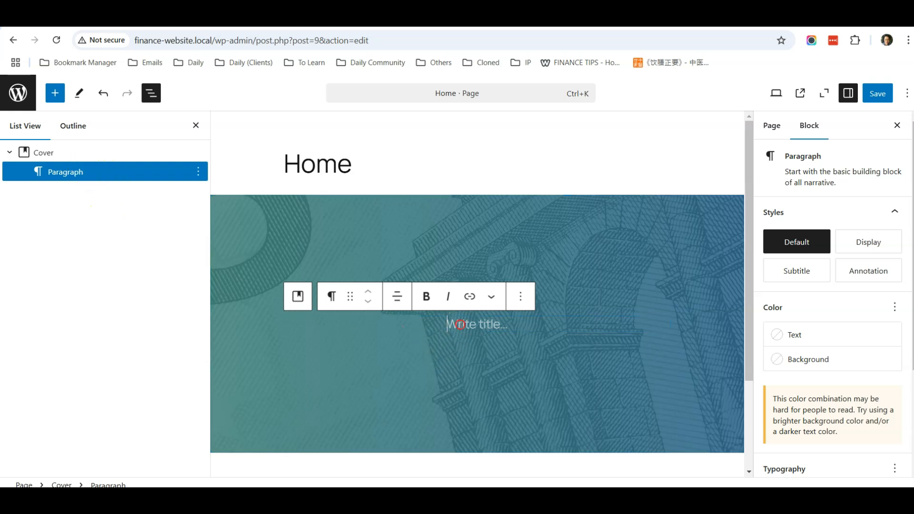
right_click(459, 324)
left_click(516, 178)
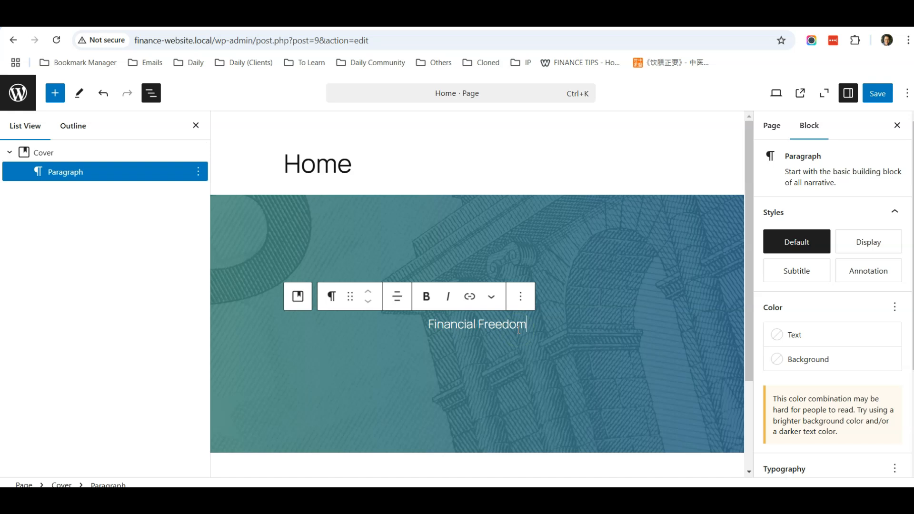
left_click(85, 151)
left_click(89, 170)
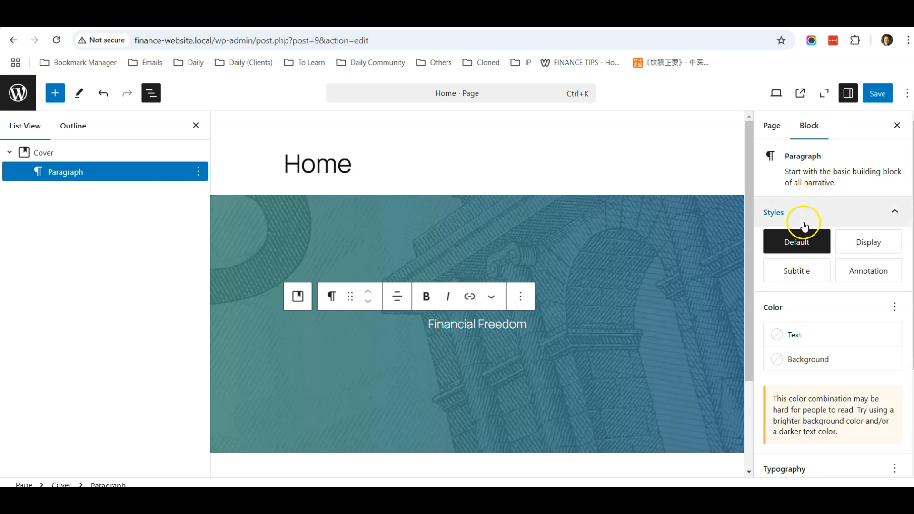
Set the Financial Freedom paragraph's Typography size to XXL.
scroll(871, 211, "down", 3)
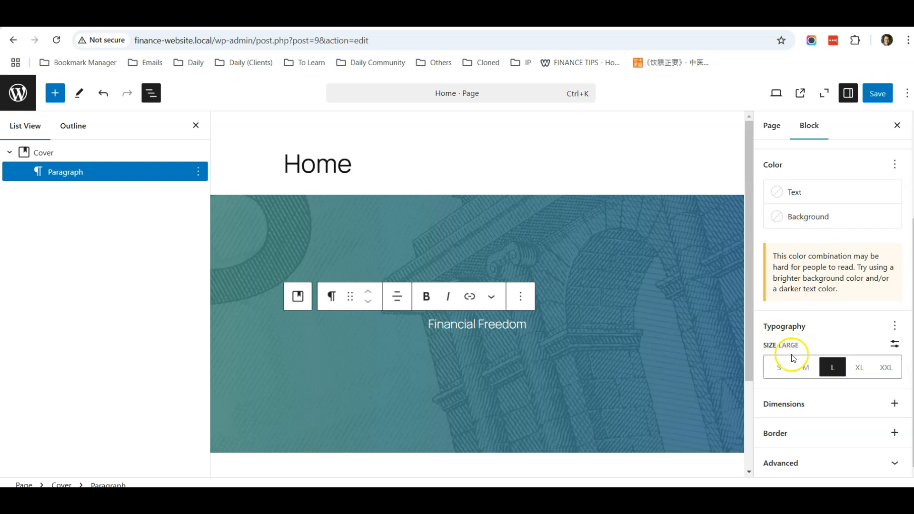
left_click(858, 370)
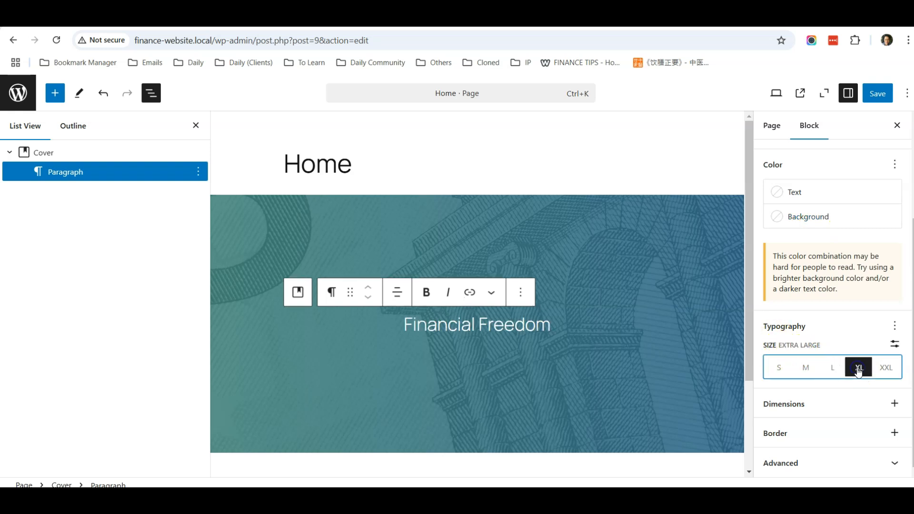
left_click(886, 367)
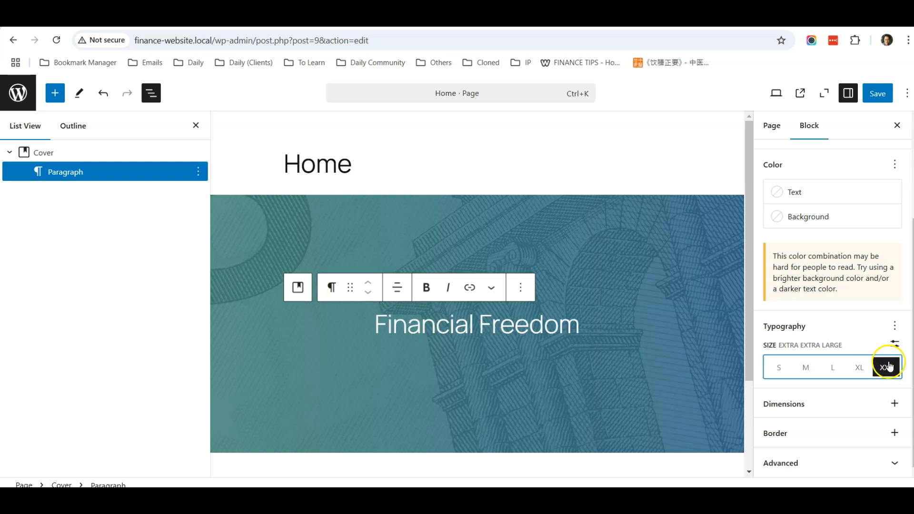
left_click(592, 329)
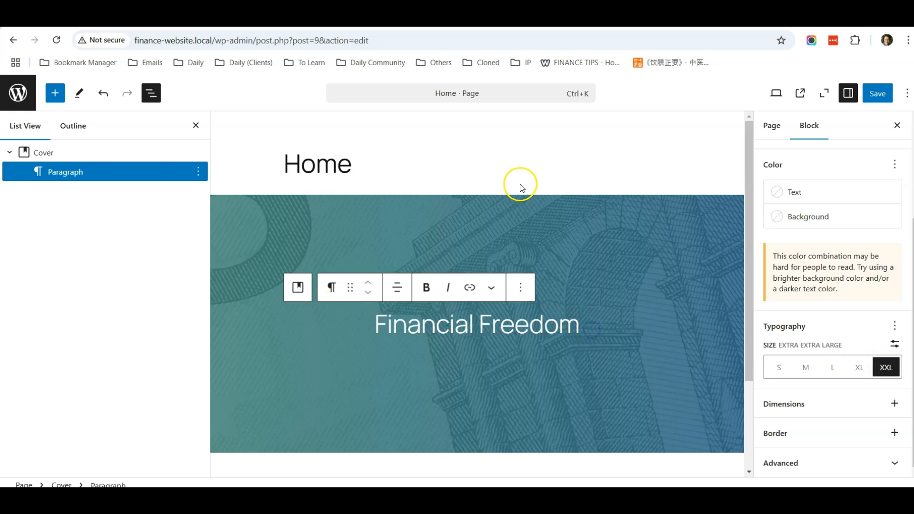
Copy the subtitle line from the Weebly hero for reuse in the cover.
left_click(394, 20)
left_click_drag(582, 327, 329, 324)
right_click(352, 320)
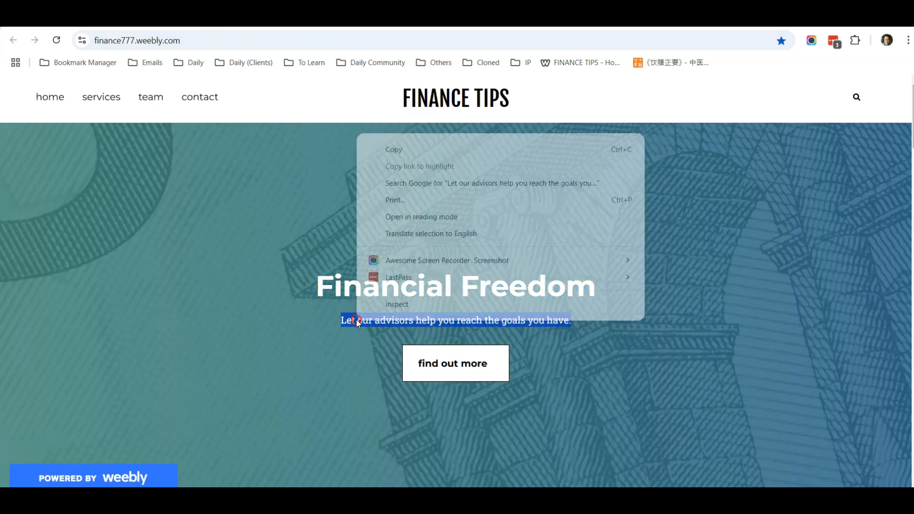
left_click(424, 153)
left_click(495, 19)
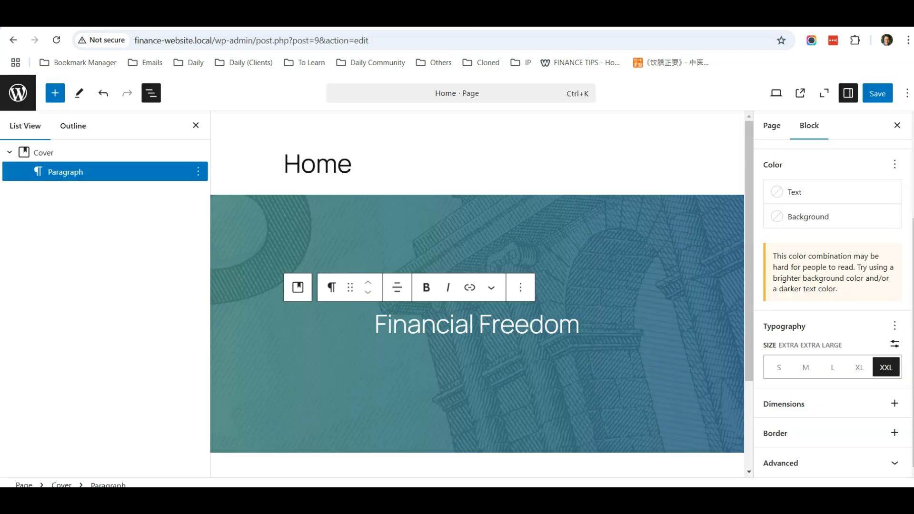
left_click(592, 328)
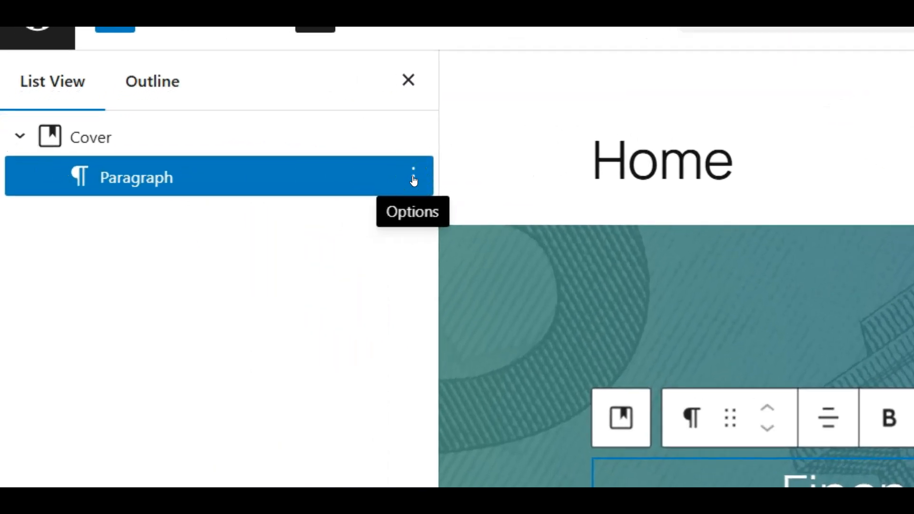
left_click(414, 180)
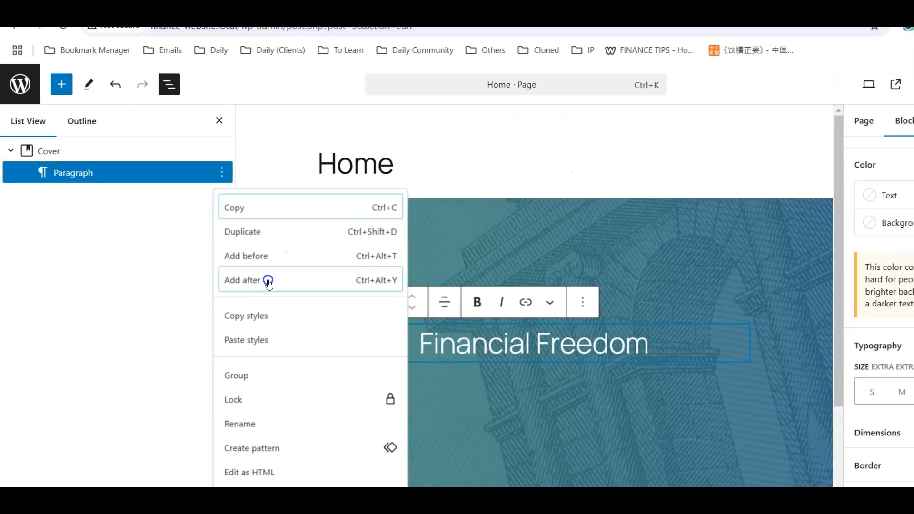
Add the subtitle 'Let our advisors help you reach the goals you have.' centred below the heading.
left_click(269, 281)
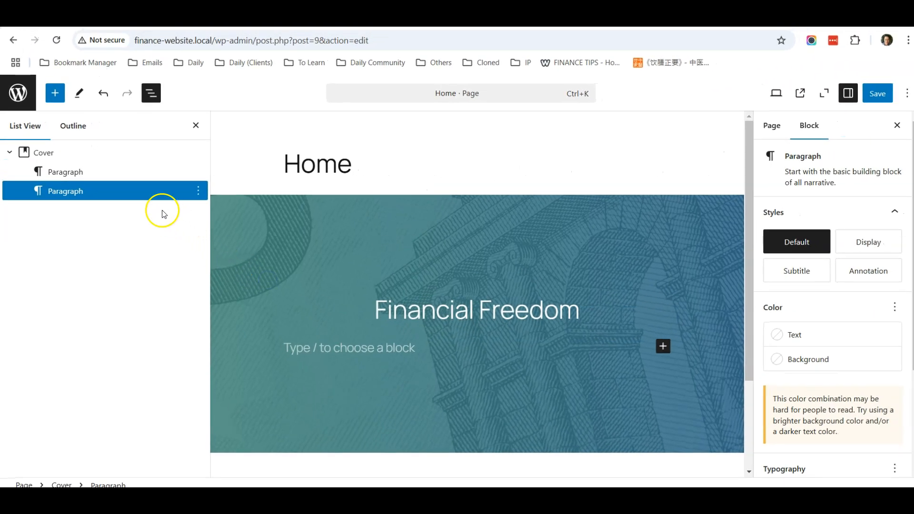
right_click(319, 347)
left_click(380, 201)
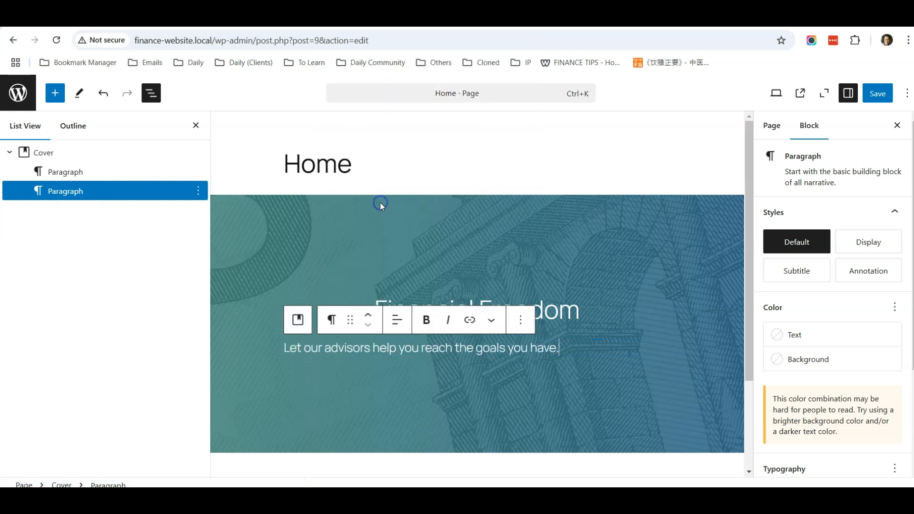
left_click(584, 384)
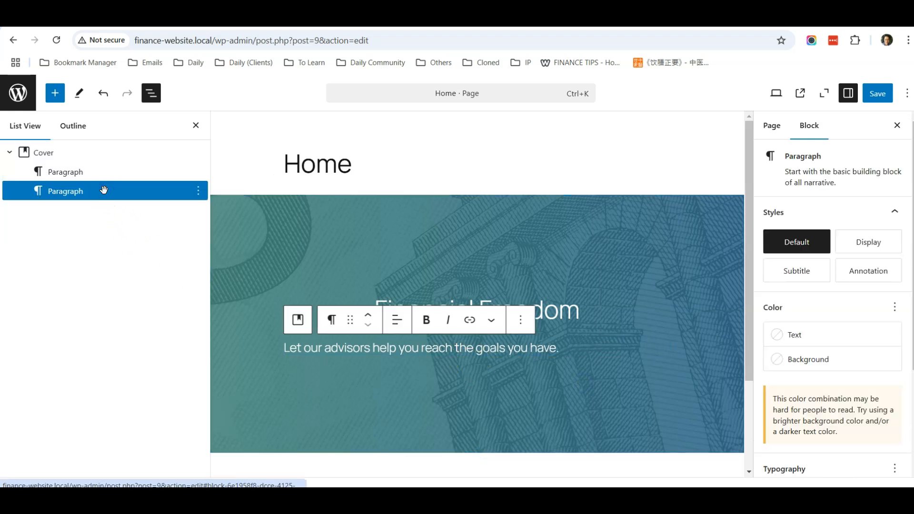
left_click(396, 326)
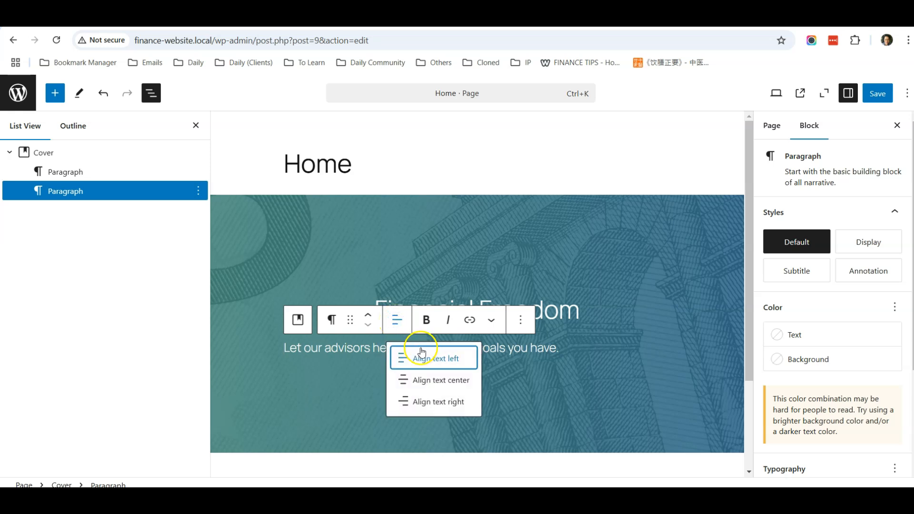
left_click(441, 378)
left_click(476, 389)
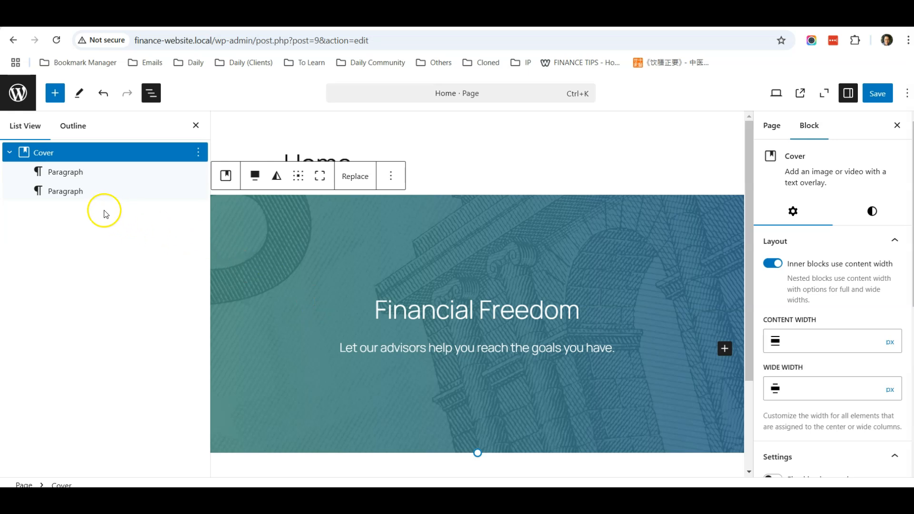
Add a Buttons block after the subtitle with a 'Find out more' button.
left_click(73, 195)
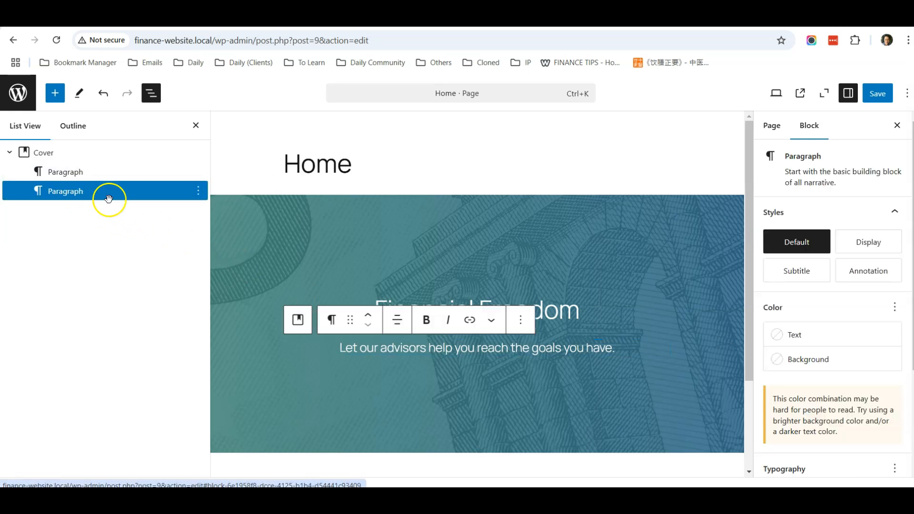
left_click(198, 191)
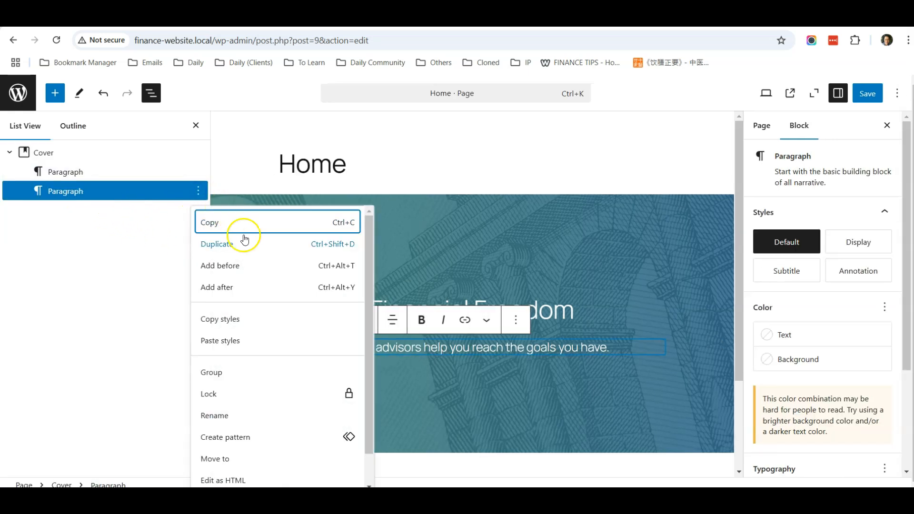
left_click(244, 287)
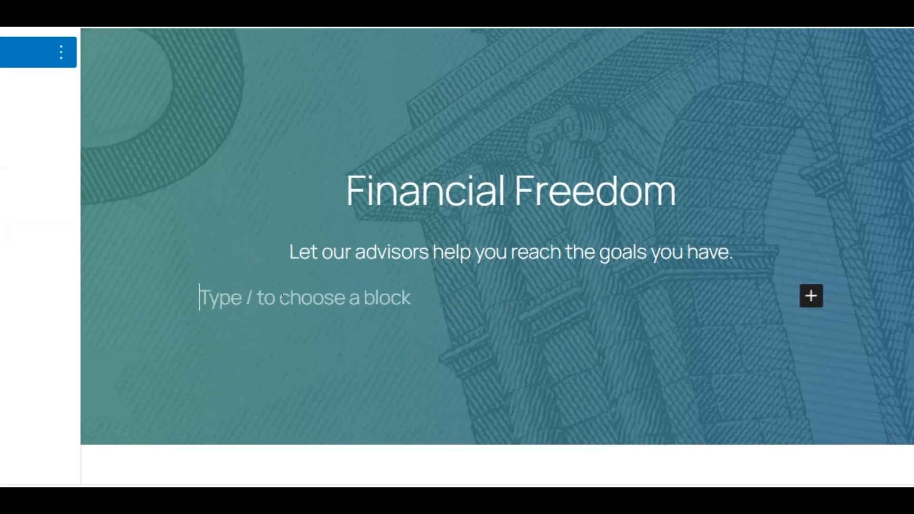
type("/")
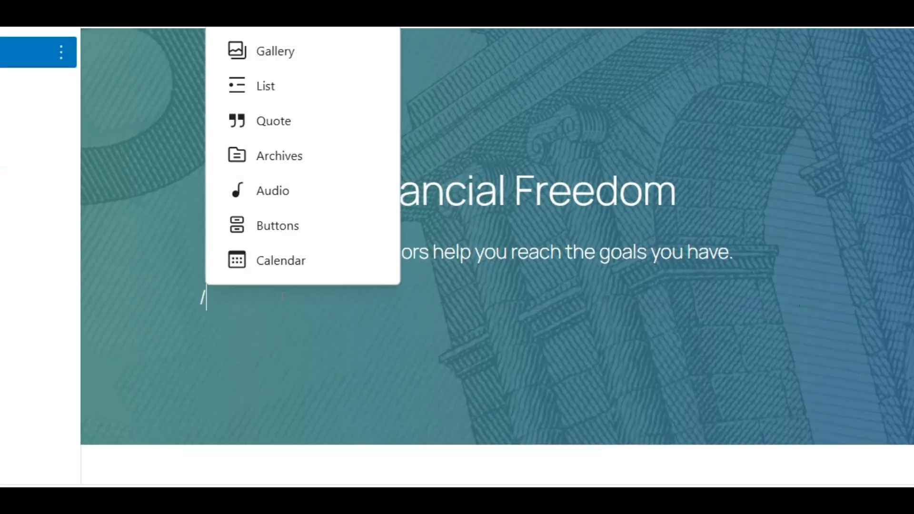
type("button")
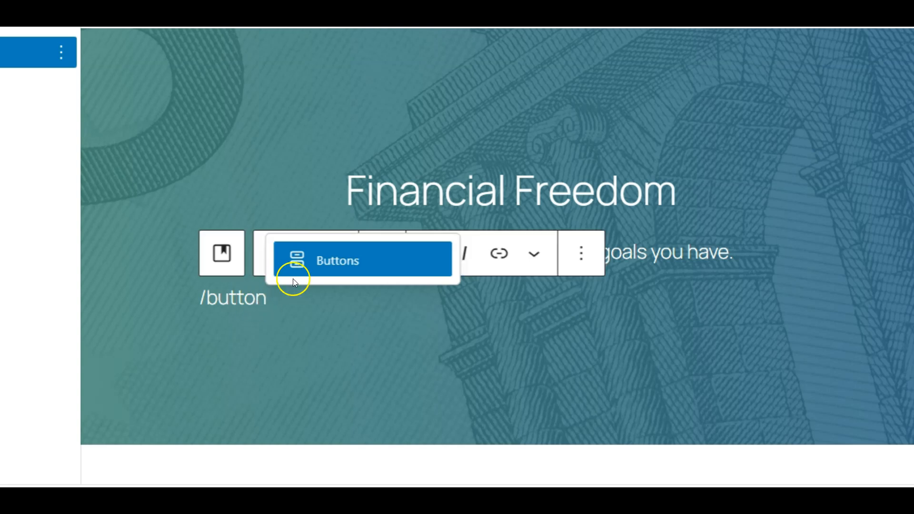
left_click(356, 263)
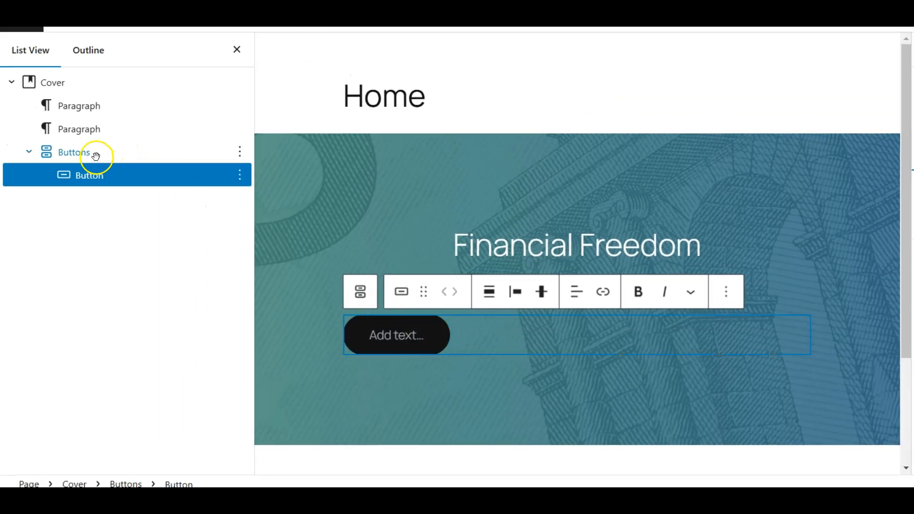
left_click(384, 335)
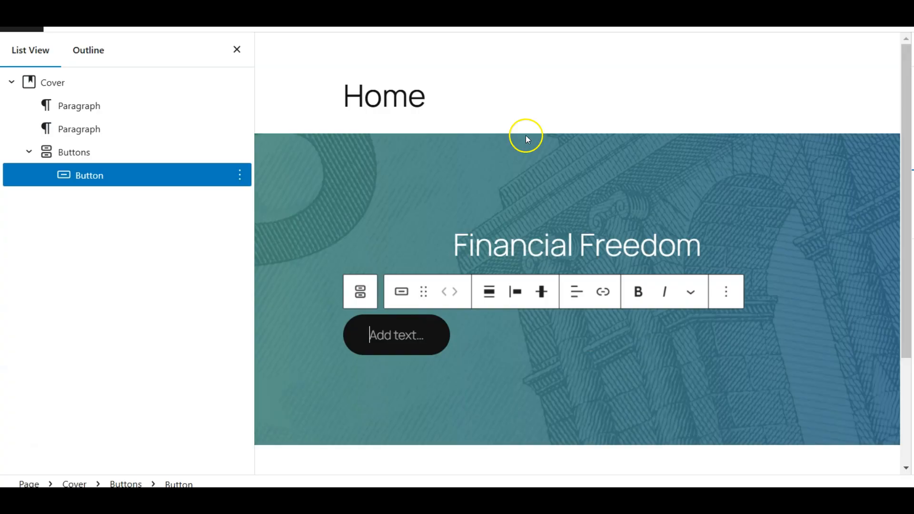
type("Find")
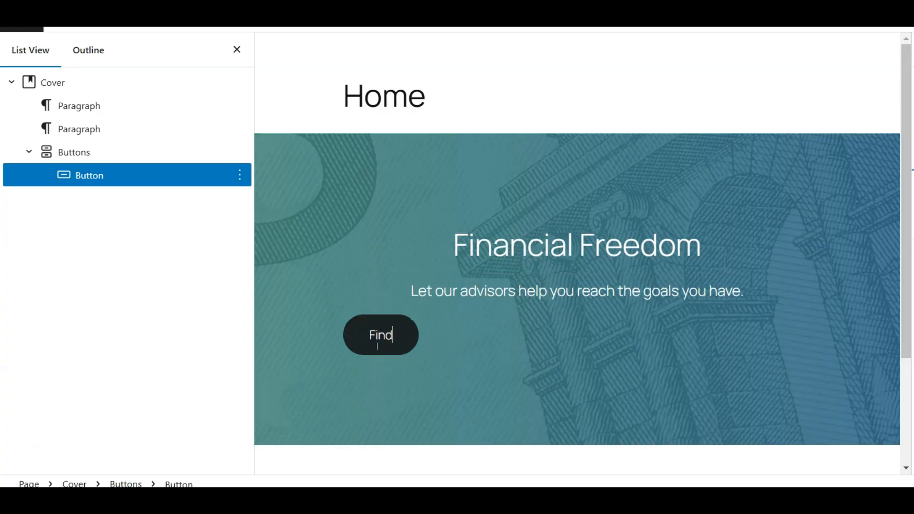
type(" out more")
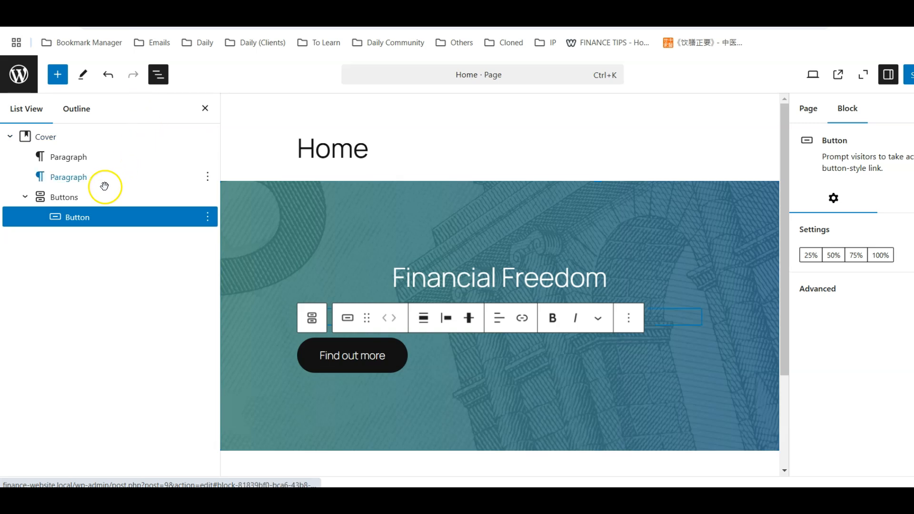
left_click(67, 197)
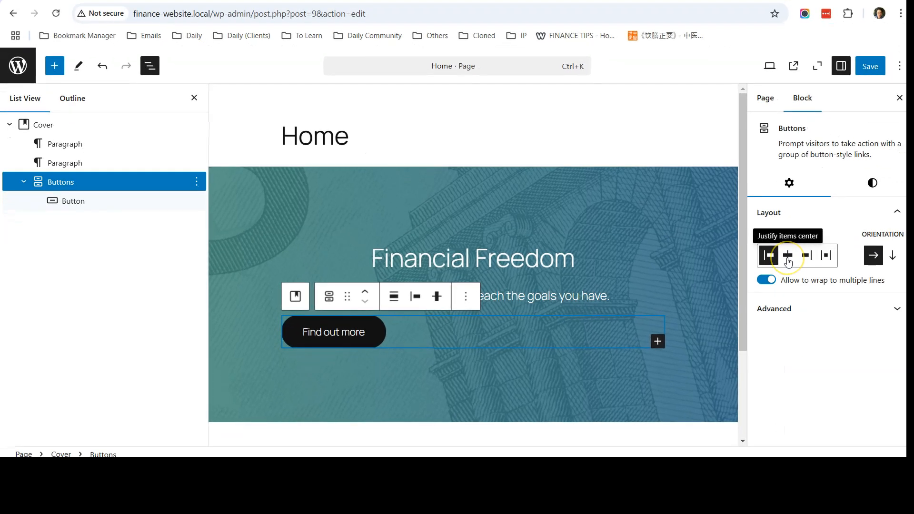
Justify the 'Find out more' button to the center, leaving it without a link.
left_click(788, 256)
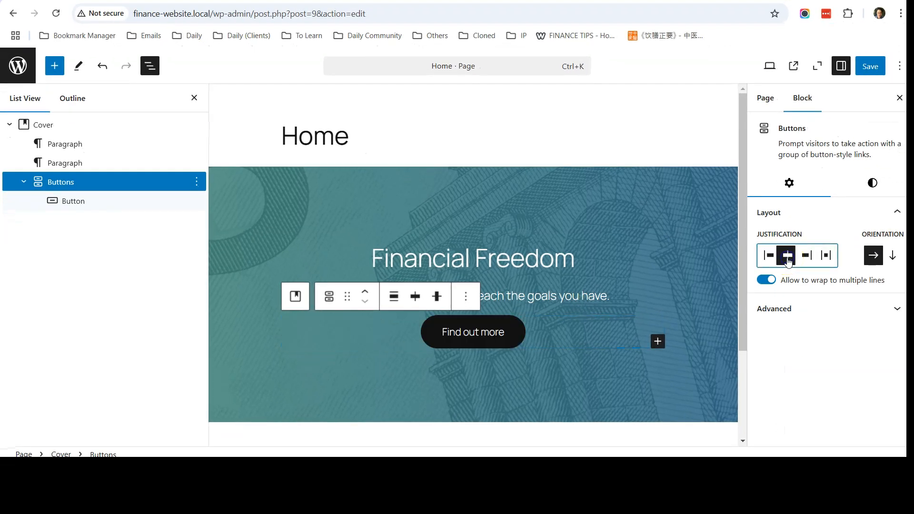
left_click(491, 332)
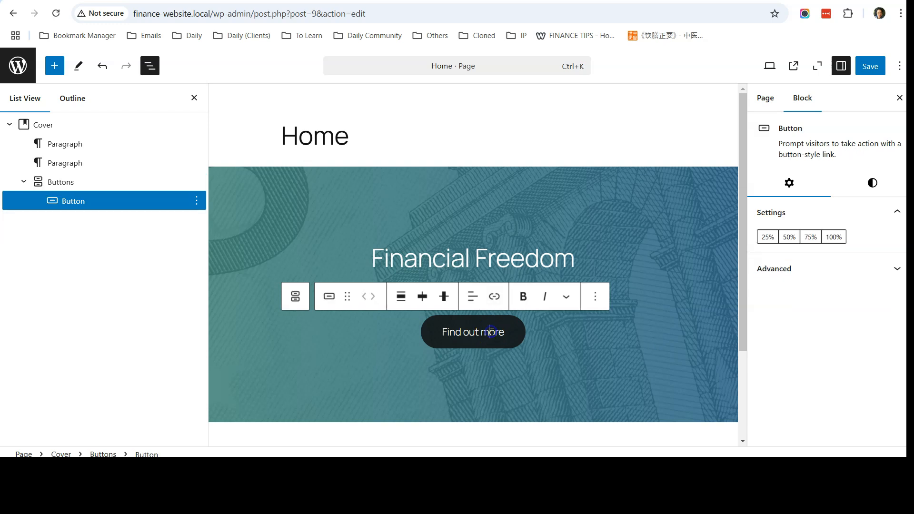
scroll(571, 352, "down", 2)
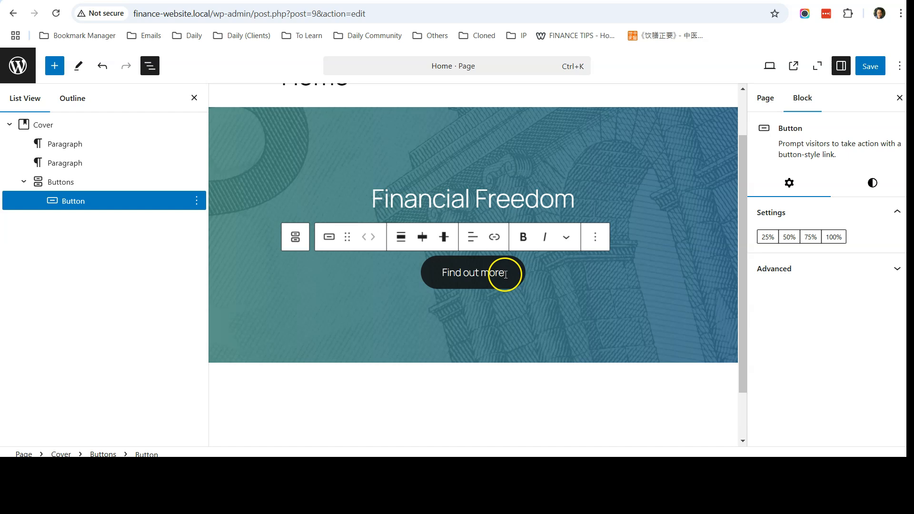
left_click(495, 242)
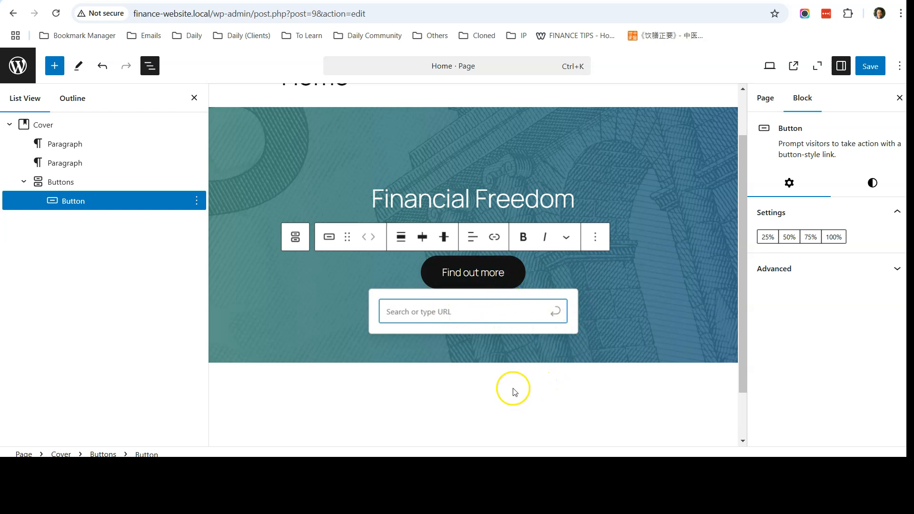
left_click(535, 400)
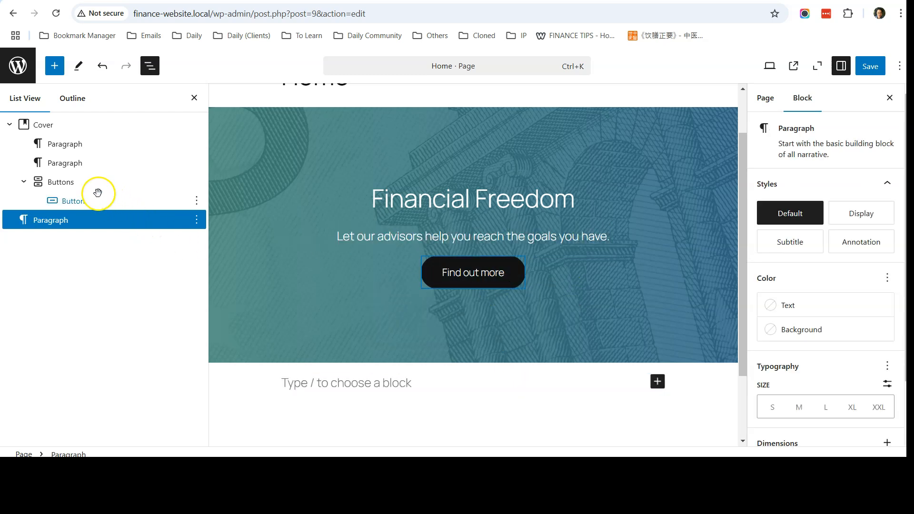
left_click(88, 182)
scroll(604, 233, "up", 1)
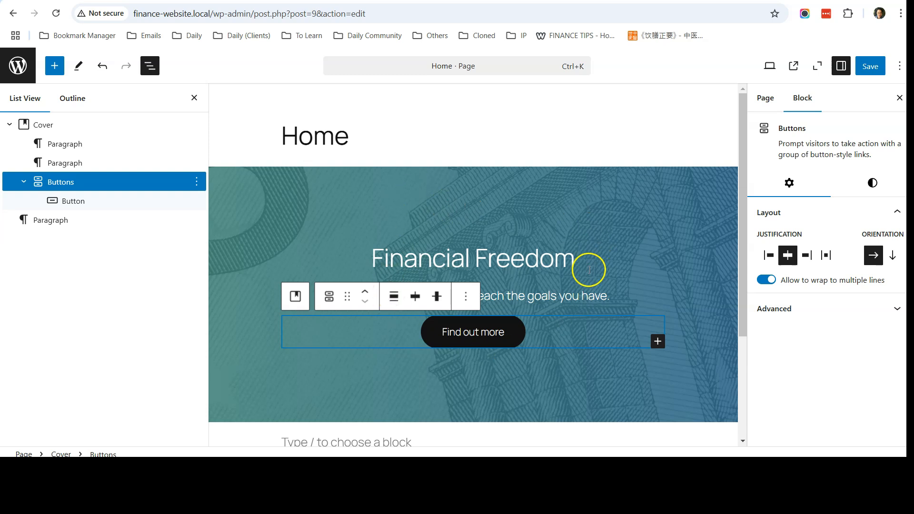
Save the Home page, check the live Financial Freedom cover, then return to the editor.
left_click(871, 67)
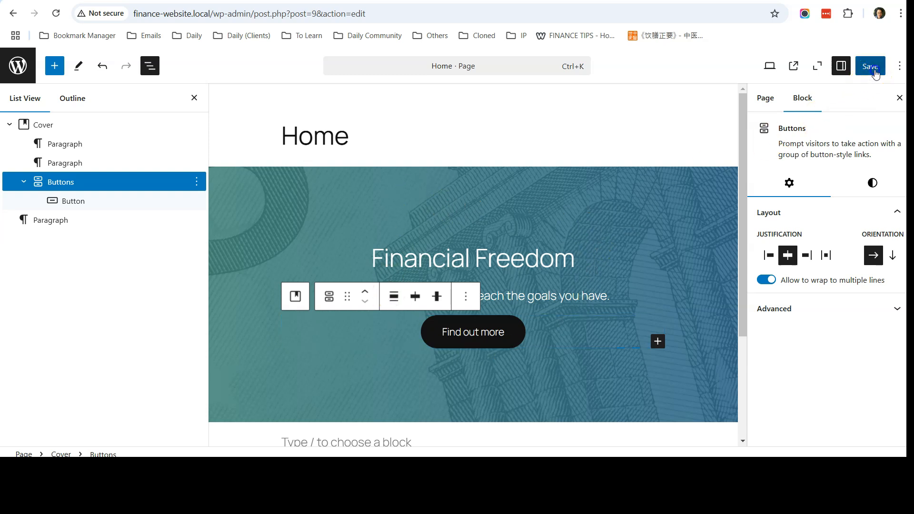
left_click(793, 69)
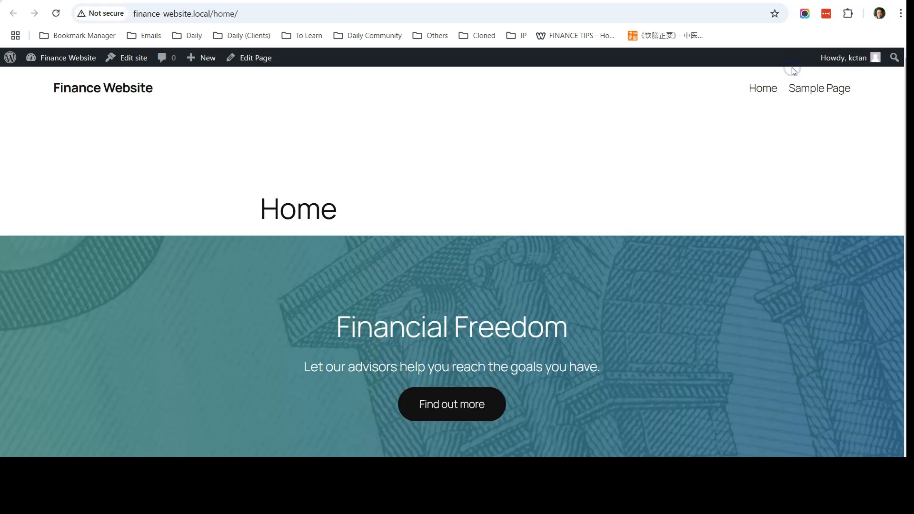
scroll(622, 143, "down", 3)
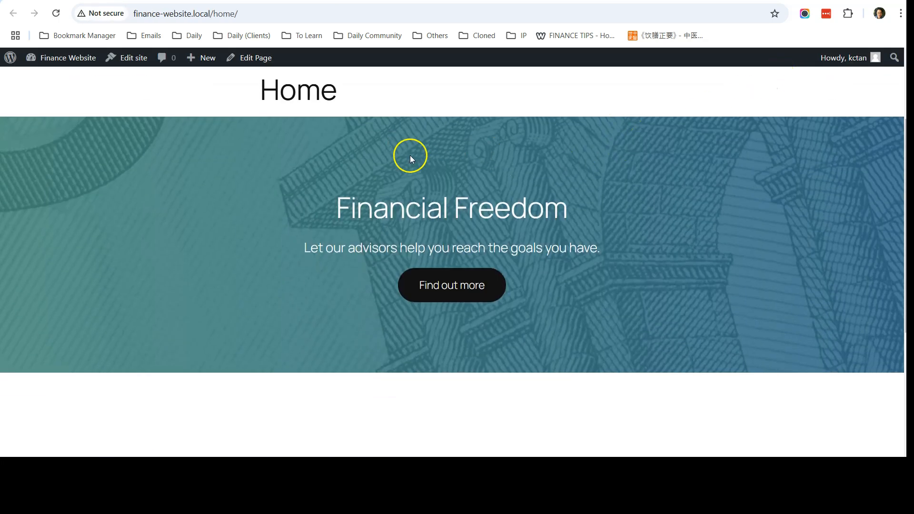
scroll(663, 267, "up", 3)
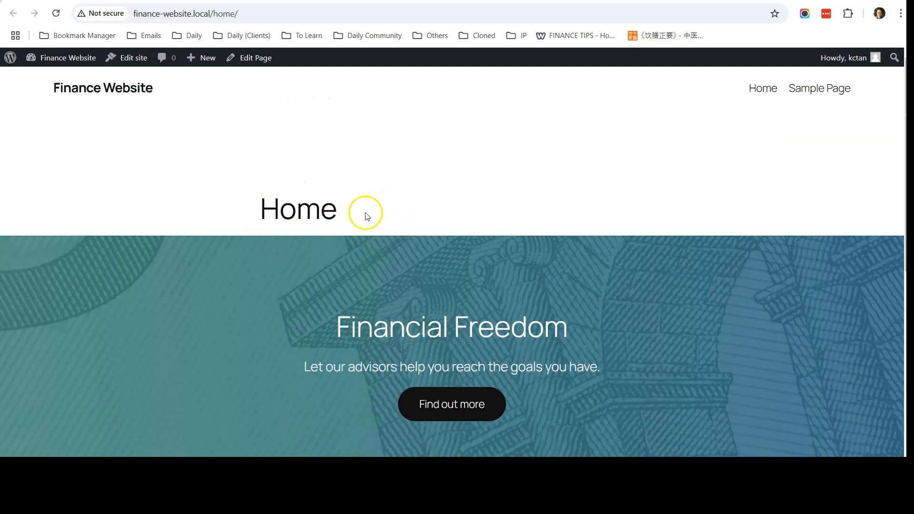
left_click(481, 1)
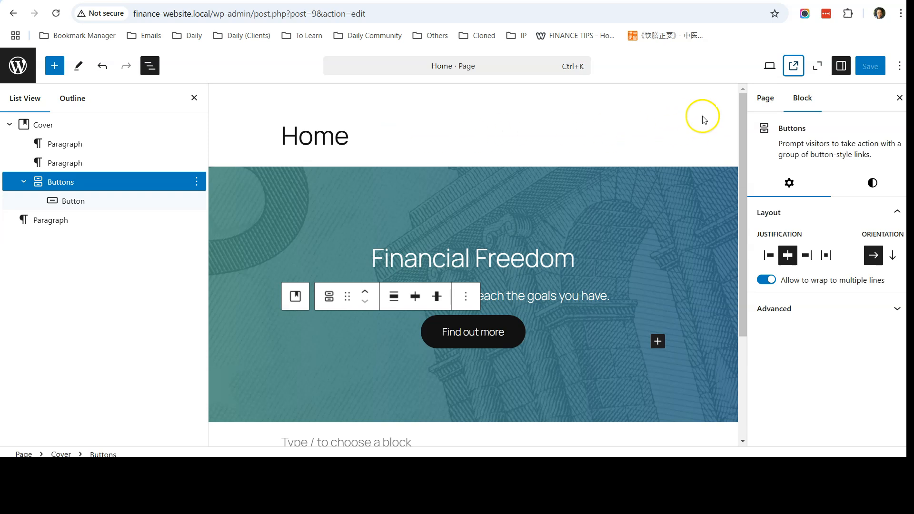
left_click(765, 99)
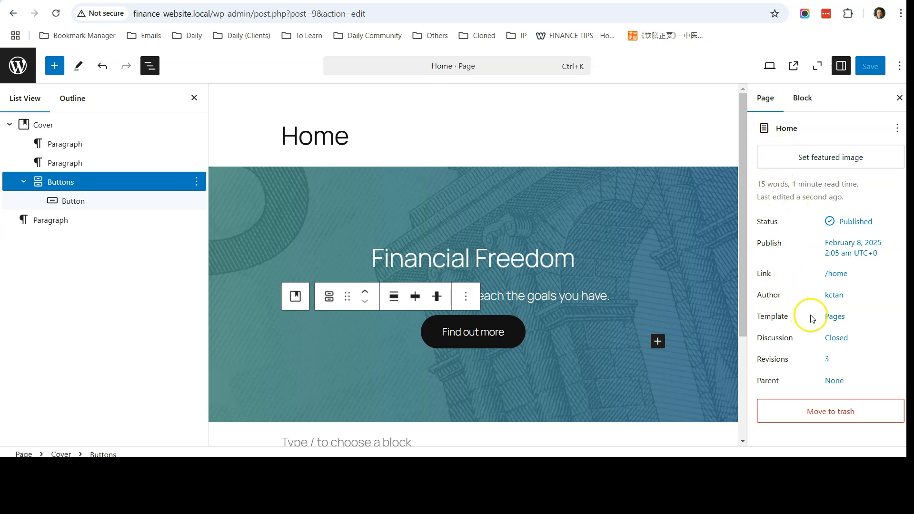
Swap the Home page to the Page No Title template, save, and view it live.
left_click(836, 318)
left_click(784, 370)
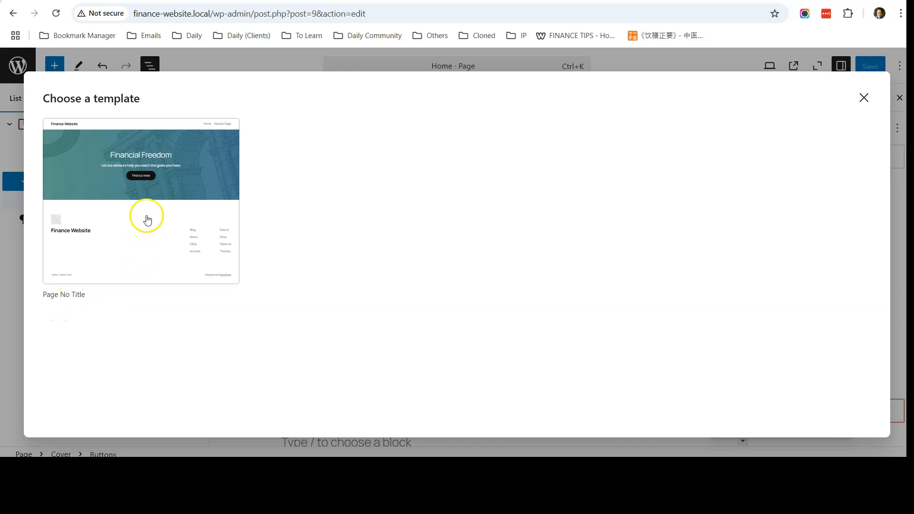
left_click(147, 219)
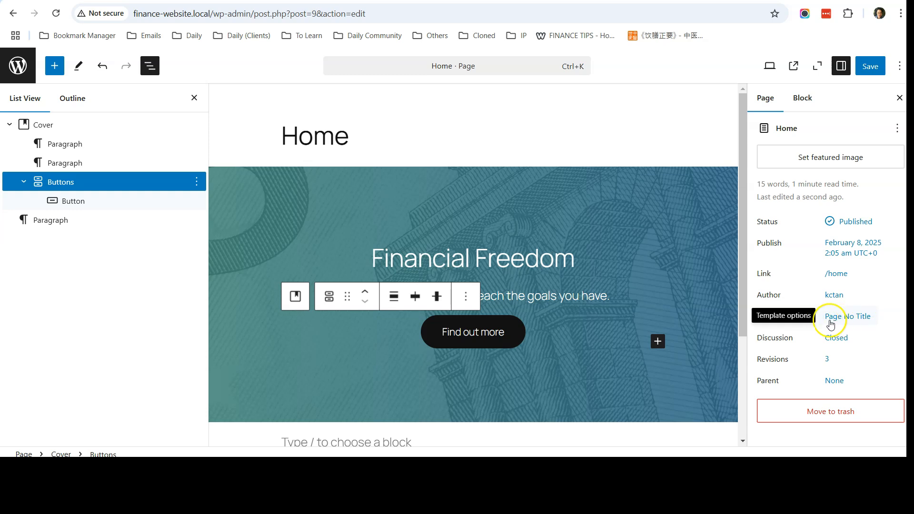
left_click(870, 72)
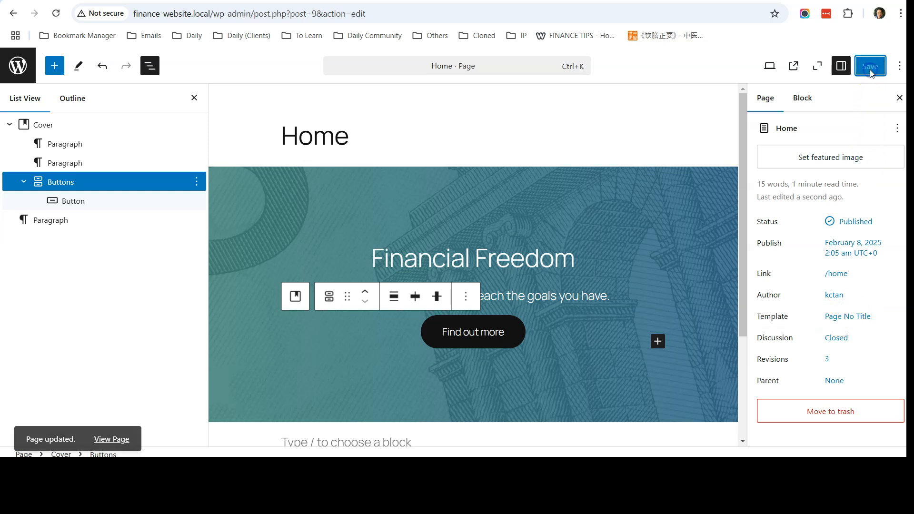
left_click(793, 69)
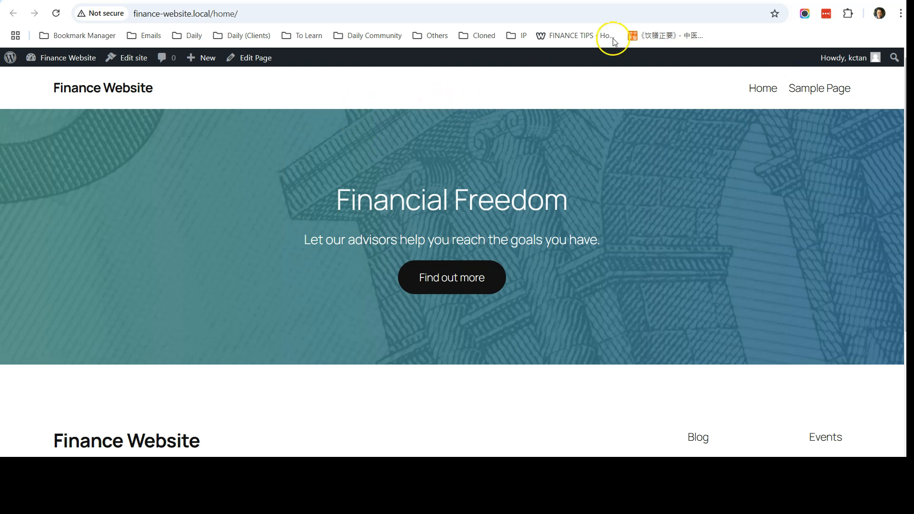
Compare the live Financial Freedom hero with the Weebly original, then return to the Home editor.
left_click(621, 1)
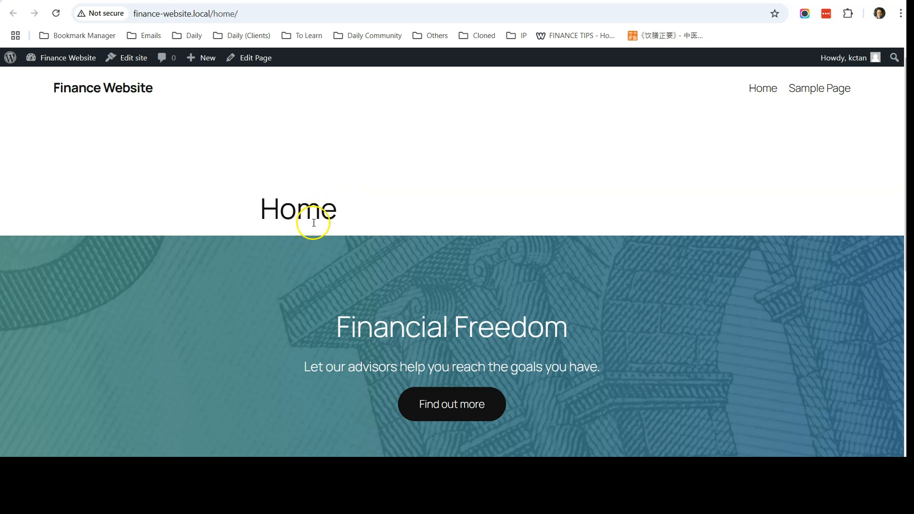
left_click(666, 1)
left_click(666, 1)
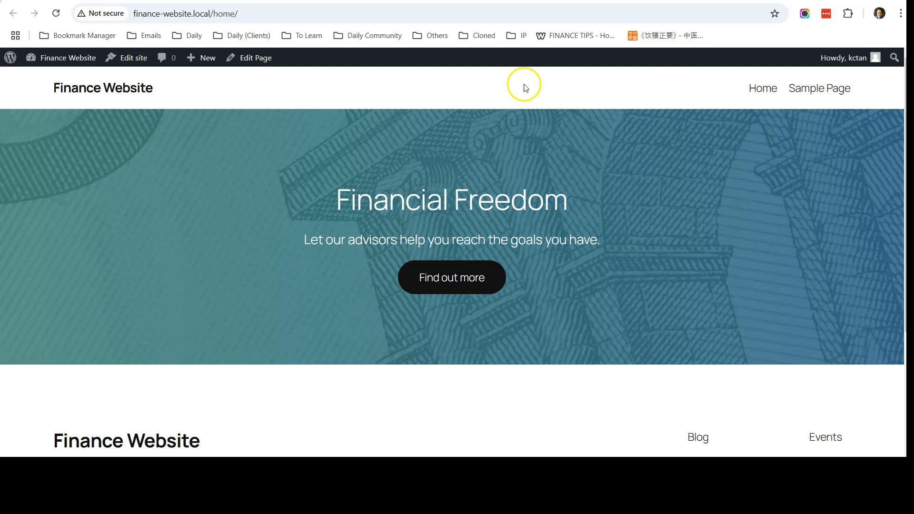
left_click(405, 1)
scroll(426, 187, "down", 3)
scroll(453, 253, "up", 3)
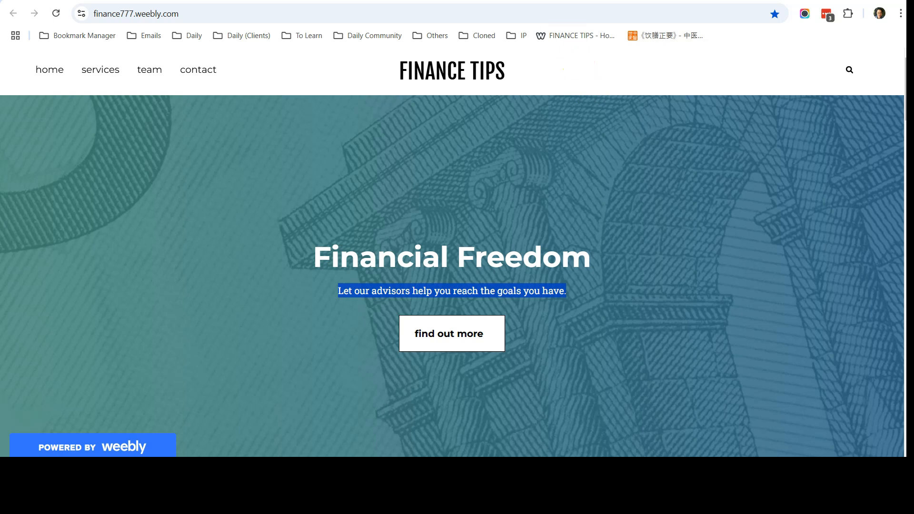
left_click(576, 1)
left_click(690, 1)
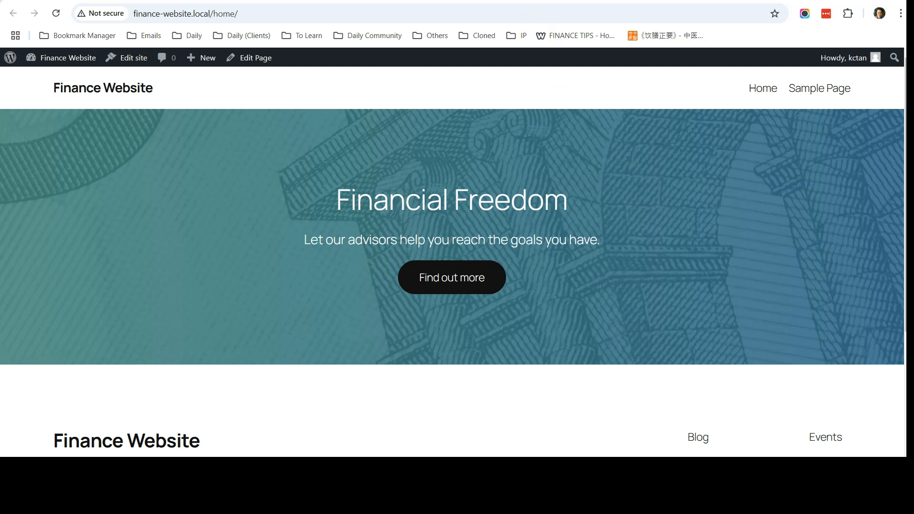
left_click(576, 1)
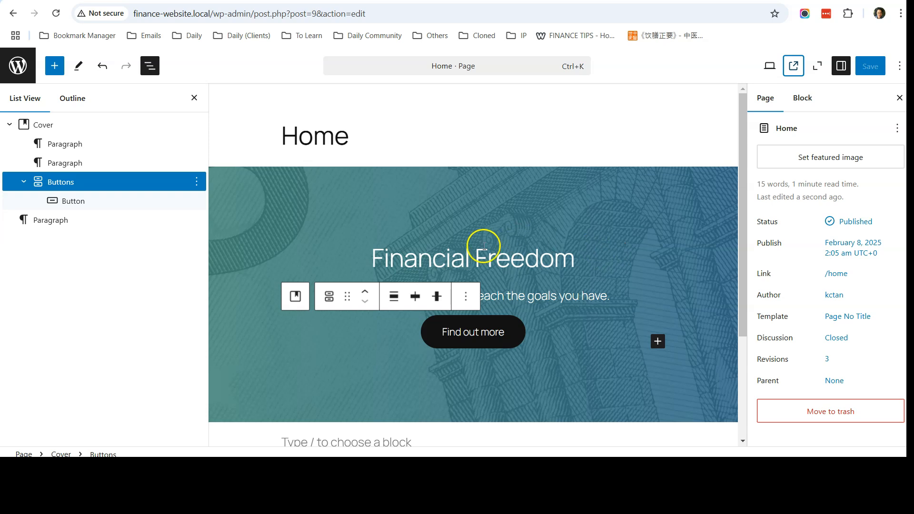
Give the Financial Freedom cover a 600 px minimum height and save the Home page.
left_click(46, 127)
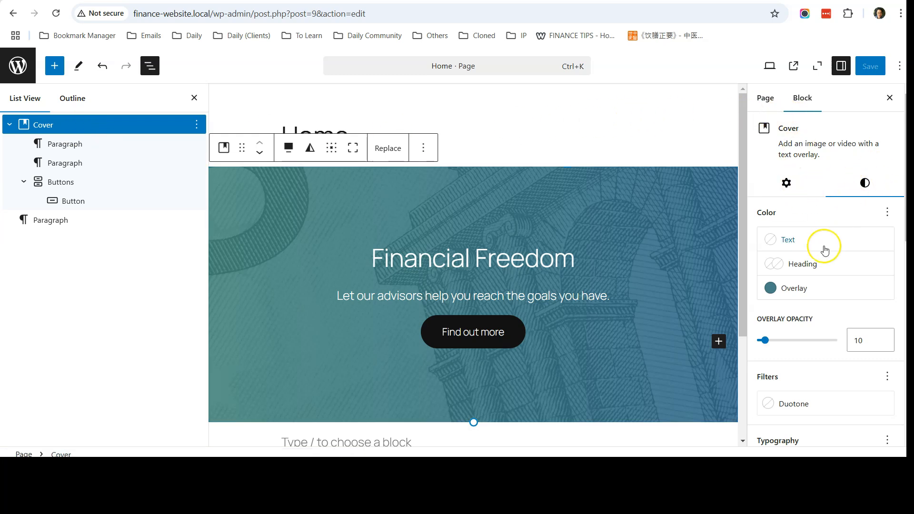
scroll(825, 250, "down", 7)
scroll(825, 250, "down", 3)
left_click(773, 300)
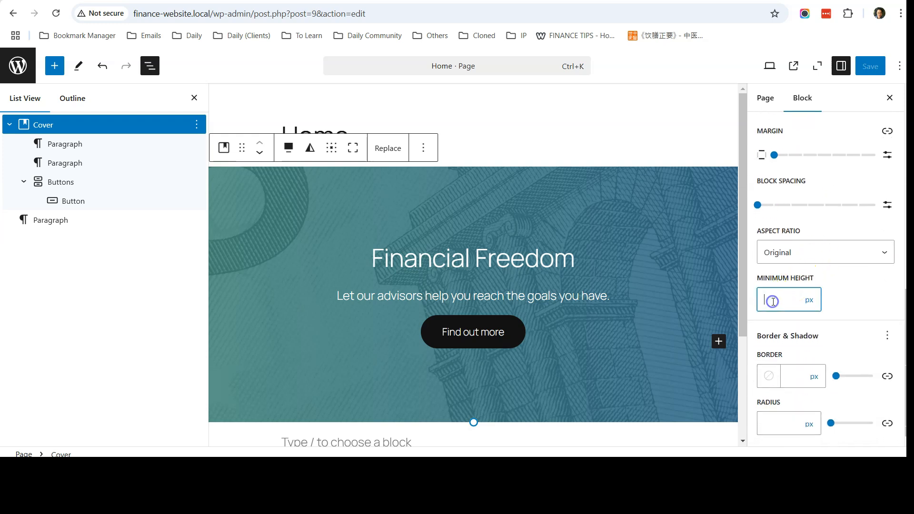
type("600")
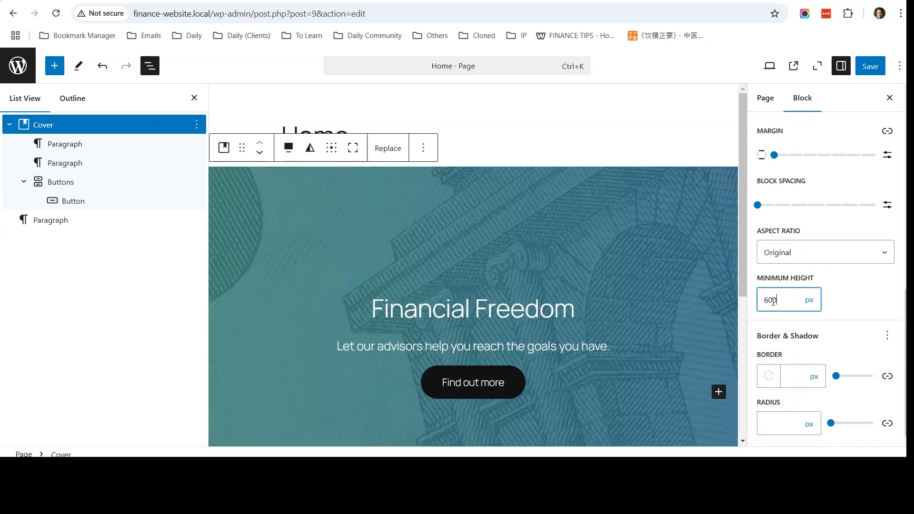
left_click(871, 67)
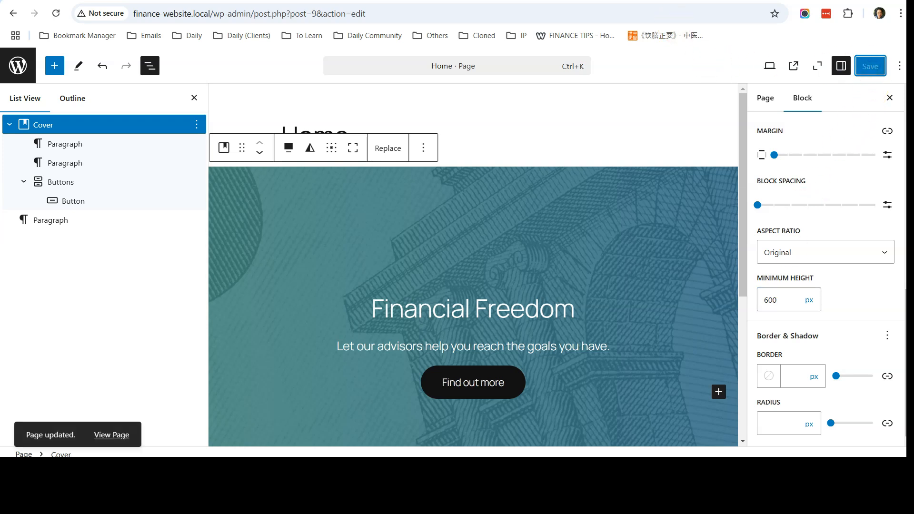
key("ctrl+Tab")
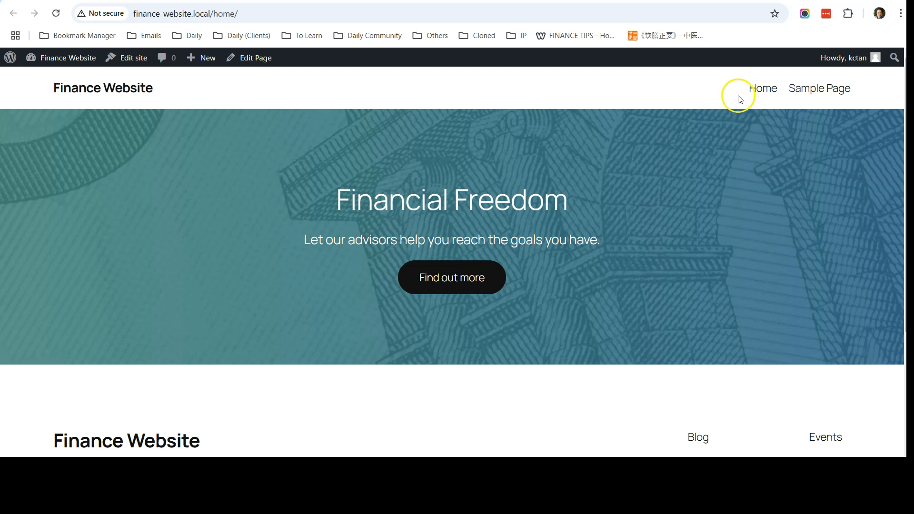
Reload finance-website.local/home/ and scroll to check the taller Financial Freedom cover.
left_click(247, 13)
left_click(271, 11)
key("Return")
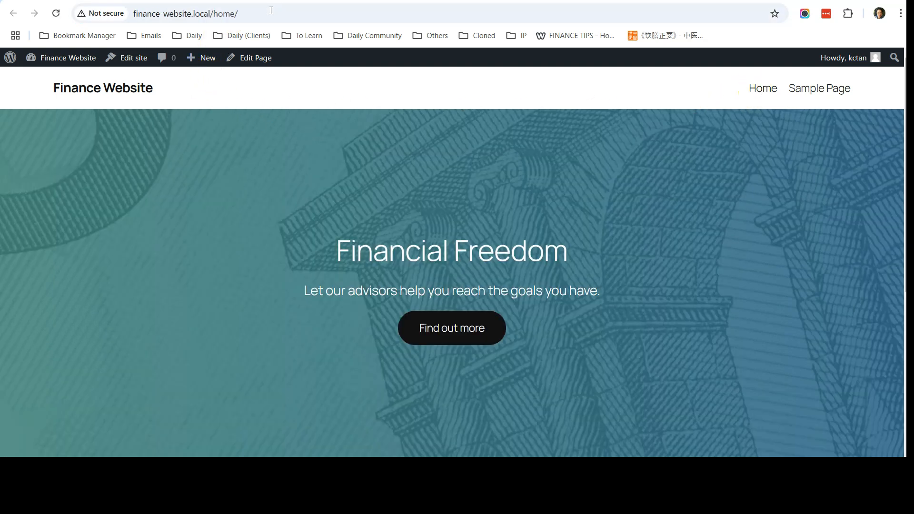
scroll(460, 219, "down", 1)
scroll(460, 219, "up", 1)
scroll(673, 263, "down", 3)
scroll(673, 263, "up", 3)
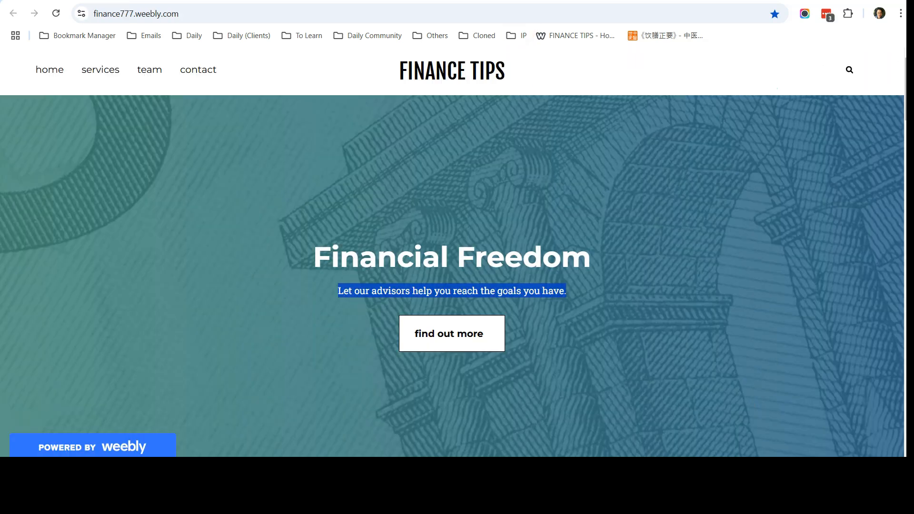
Scroll the Weebly site to inspect the 'What Does Your Financial Pathway Look Like?' section.
scroll(472, 160, "down", 5)
scroll(472, 160, "down", 3)
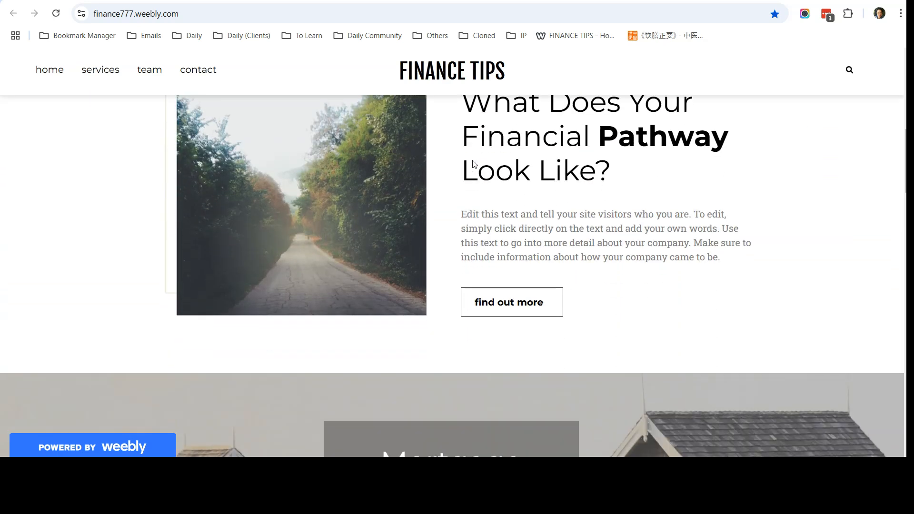
scroll(472, 160, "up", 1)
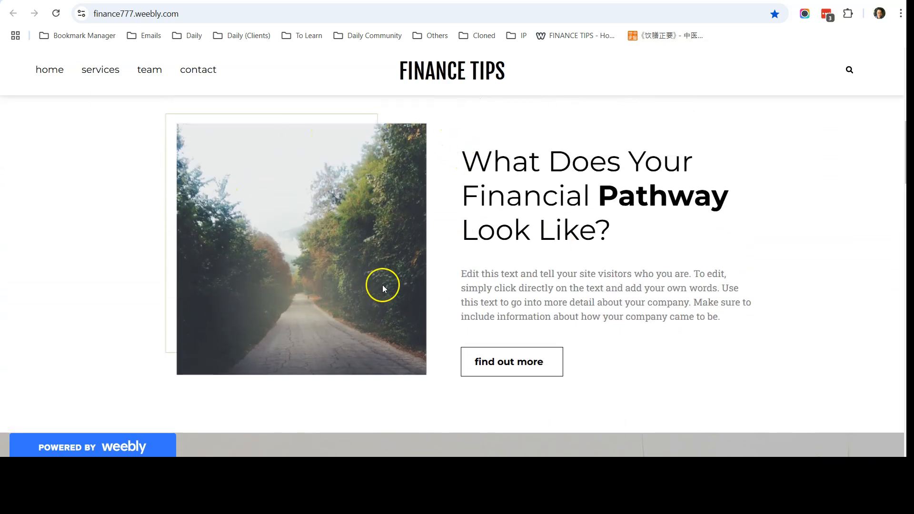
scroll(391, 269, "up", 1)
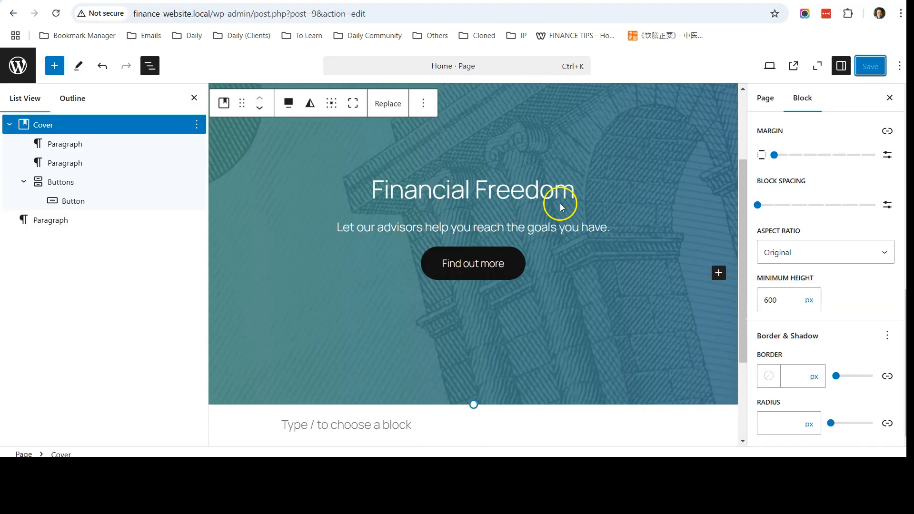
scroll(557, 203, "down", 3)
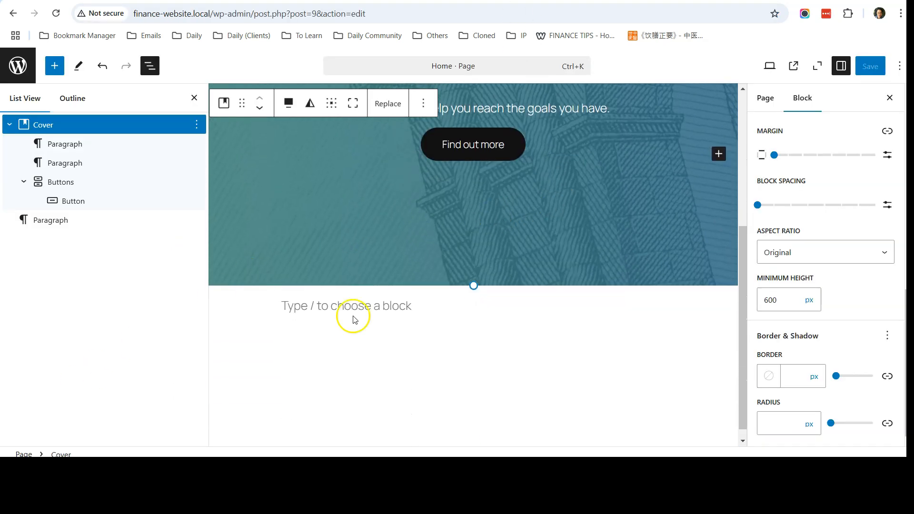
Collapse the Cover in List View and browse the inserter's pattern categories.
left_click(10, 125)
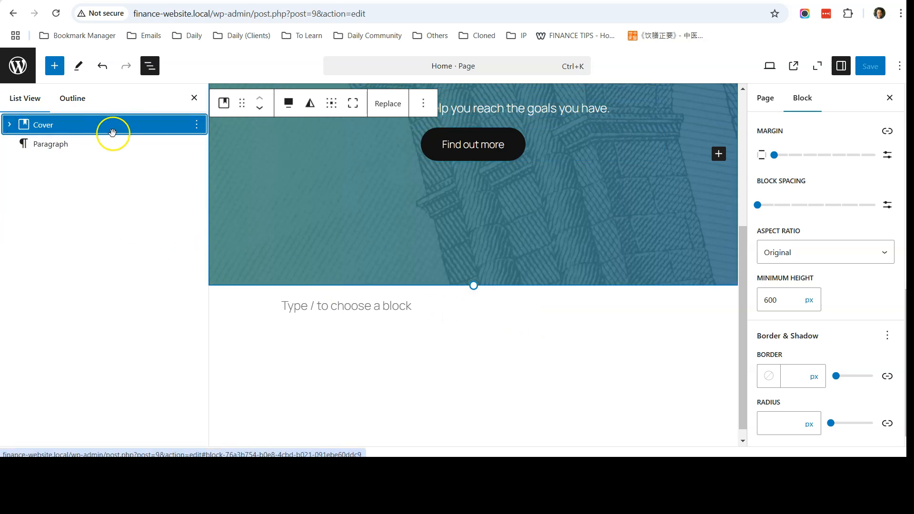
left_click(55, 68)
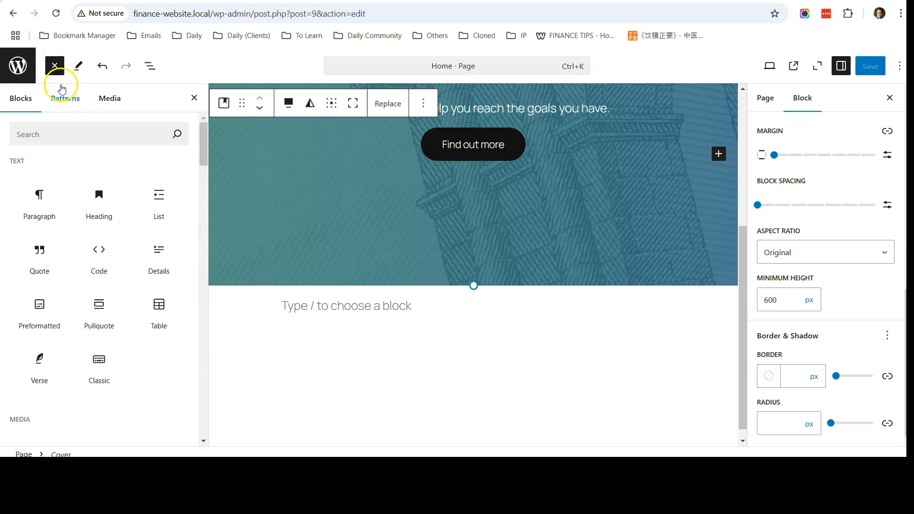
left_click(66, 99)
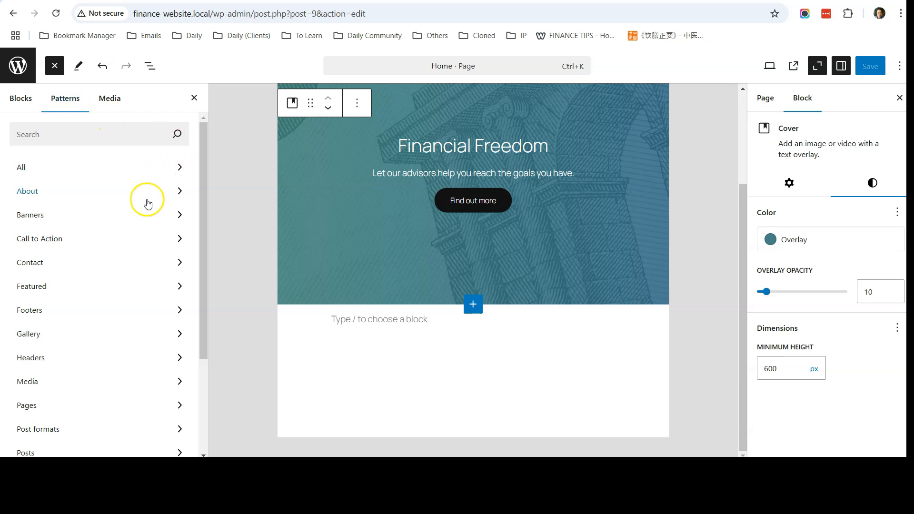
scroll(147, 253, "down", 3)
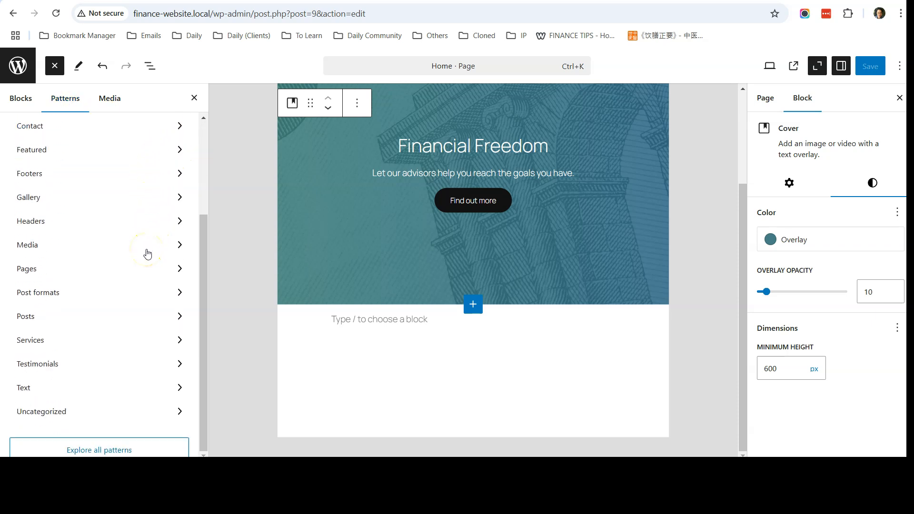
scroll(147, 254, "up", 3)
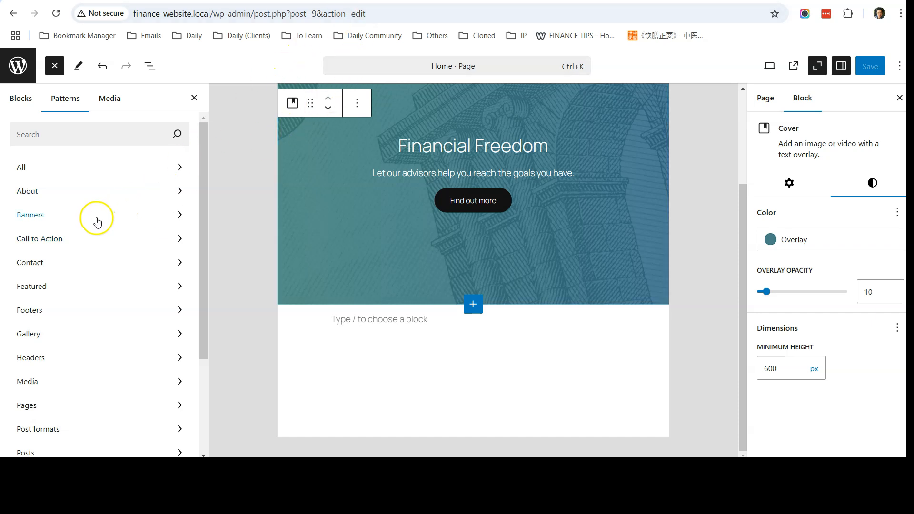
scroll(96, 223, "down", 3)
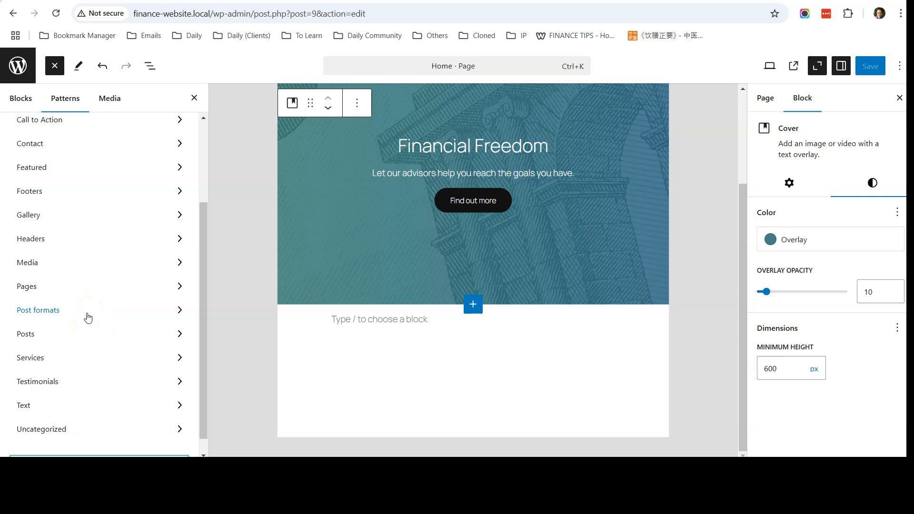
scroll(87, 316, "up", 3)
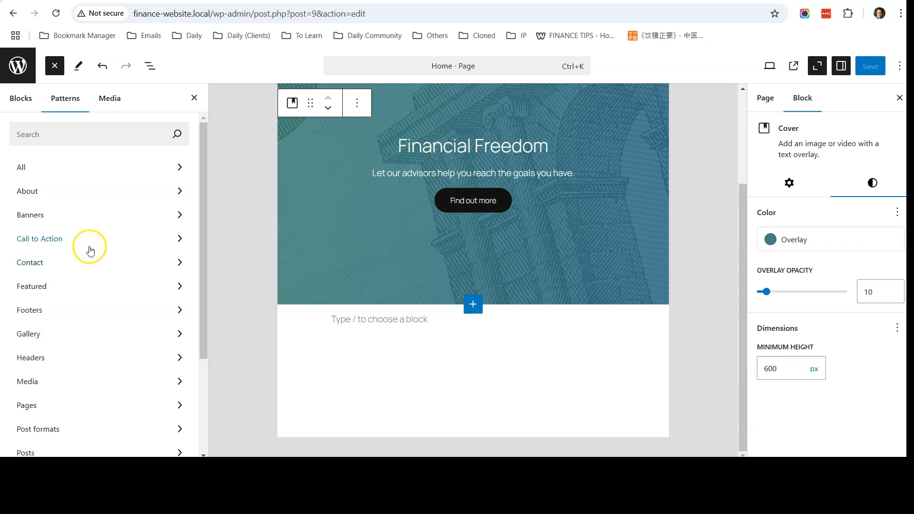
Show the Banners patterns and compare them against the Weebly Pathway section.
left_click(67, 217)
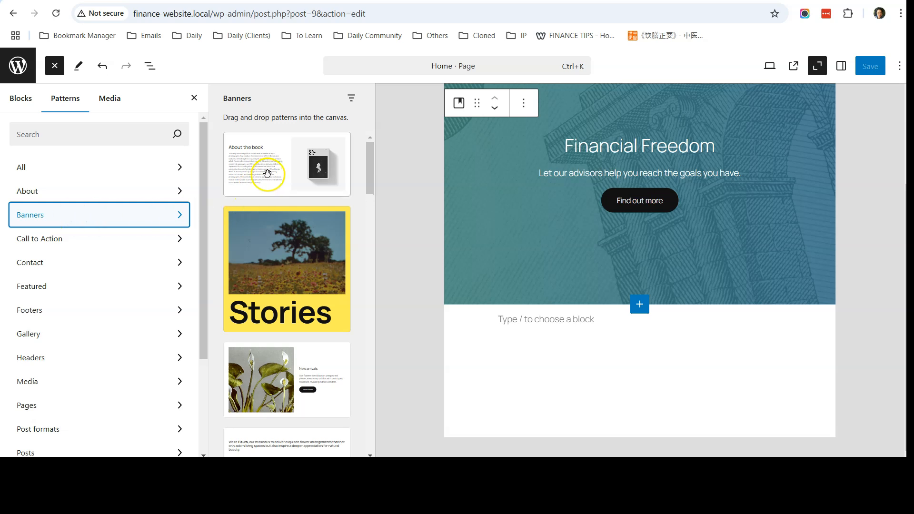
scroll(267, 172, "down", 1)
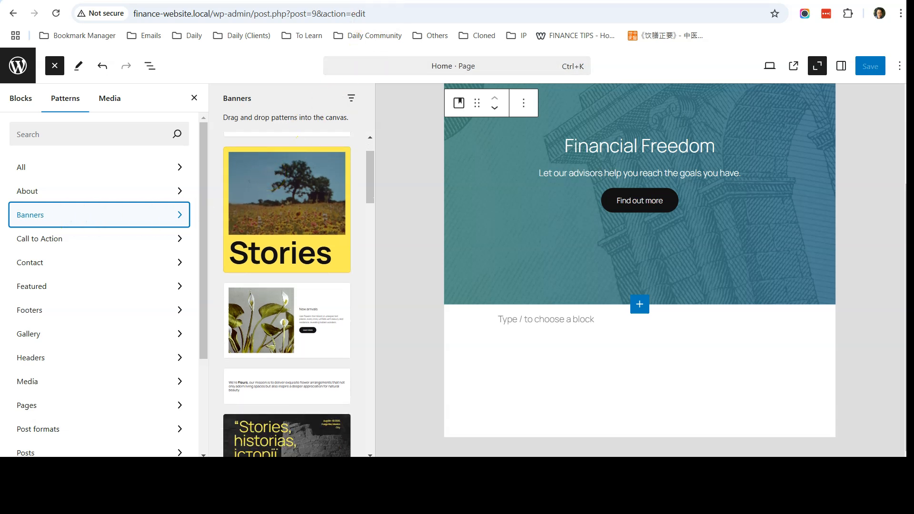
key("ctrl+Tab")
scroll(403, 164, "down", 1)
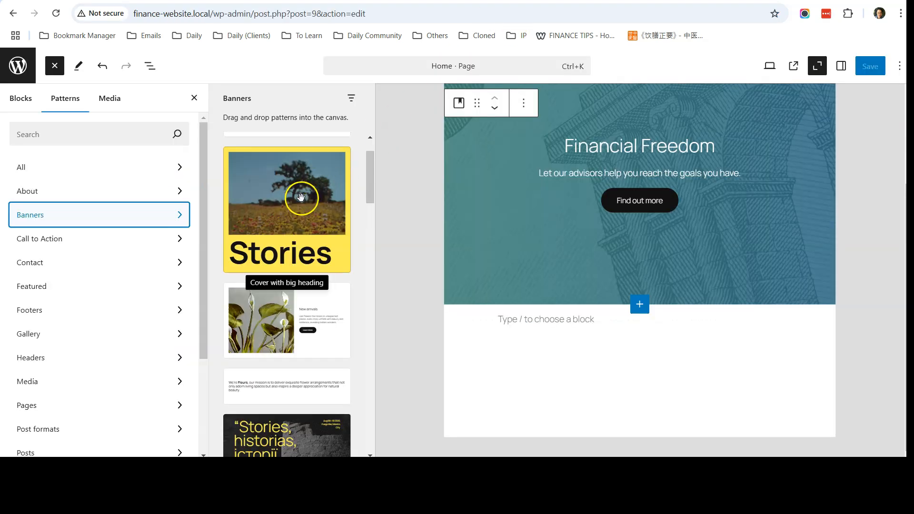
Scroll the Weebly page to view the Pathway section's image-left, text-right layout.
scroll(286, 238, "down", 2)
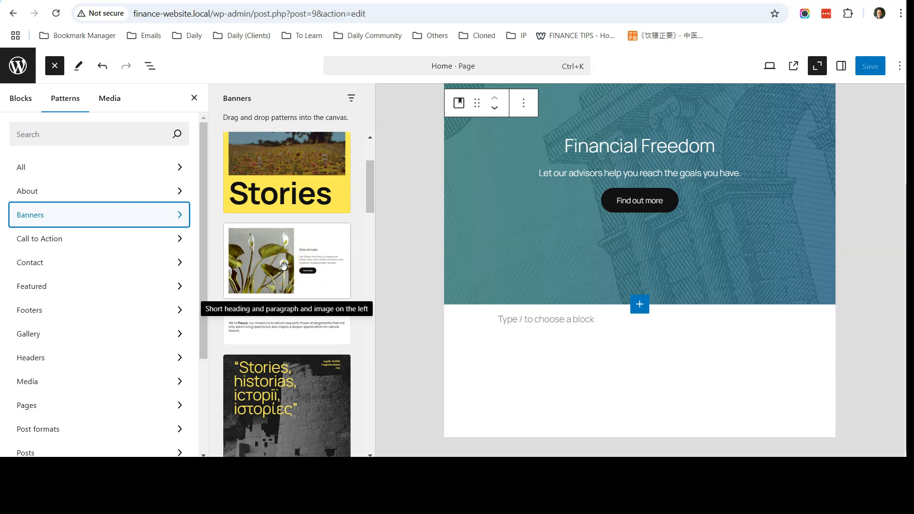
Insert the 'Short heading and paragraph and image on the left' Banners pattern below the cover.
left_click(284, 267)
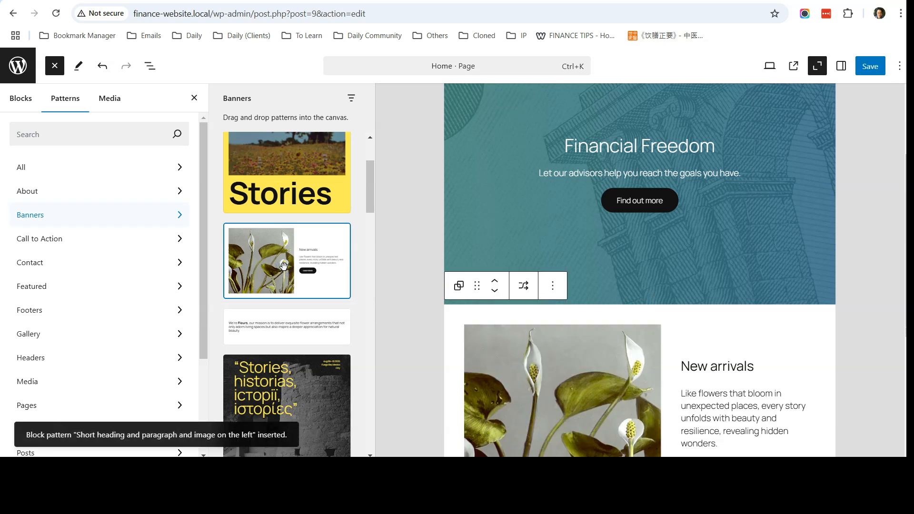
scroll(499, 261, "down", 3)
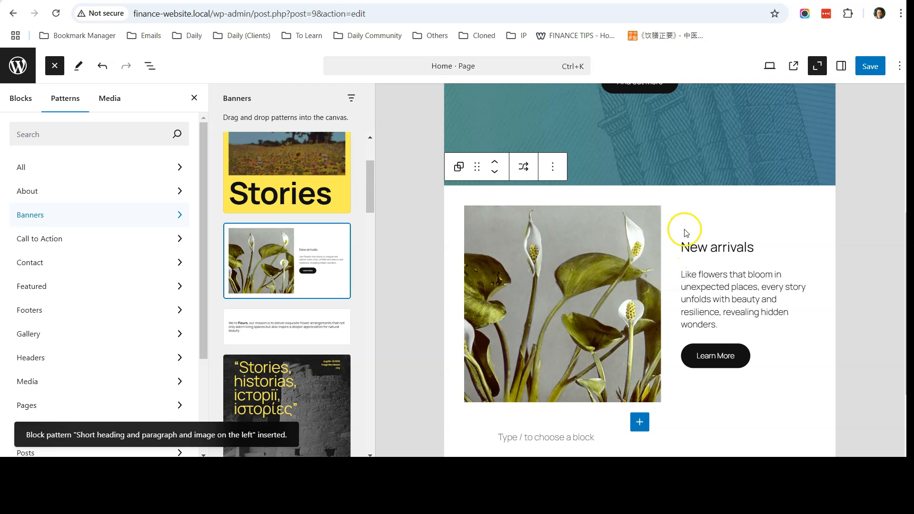
left_click(819, 68)
left_click(818, 67)
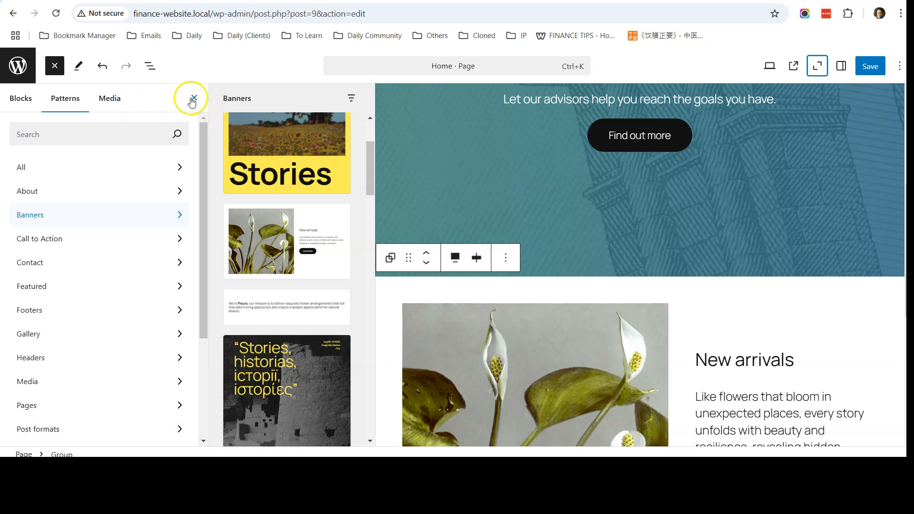
left_click(192, 98)
scroll(380, 241, "down", 6)
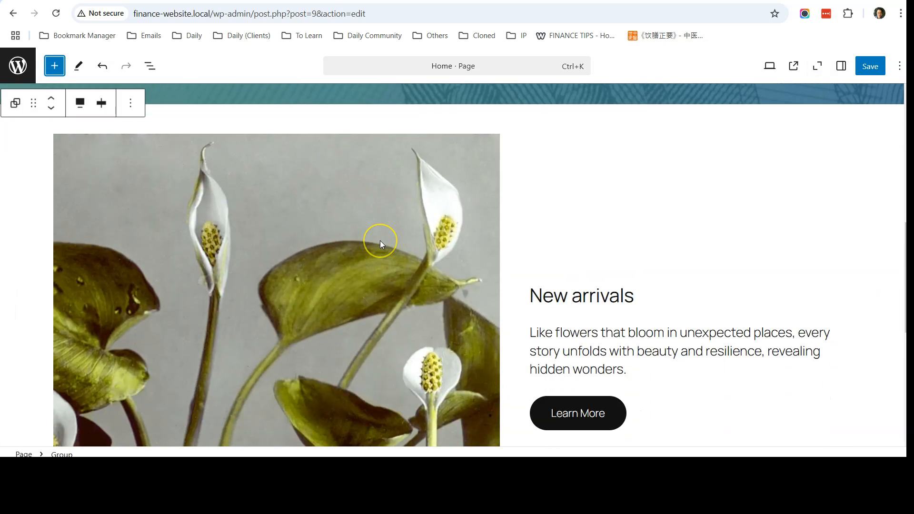
scroll(379, 241, "up", 2)
Open List View and block settings, and select the new section's flower image.
left_click(148, 65)
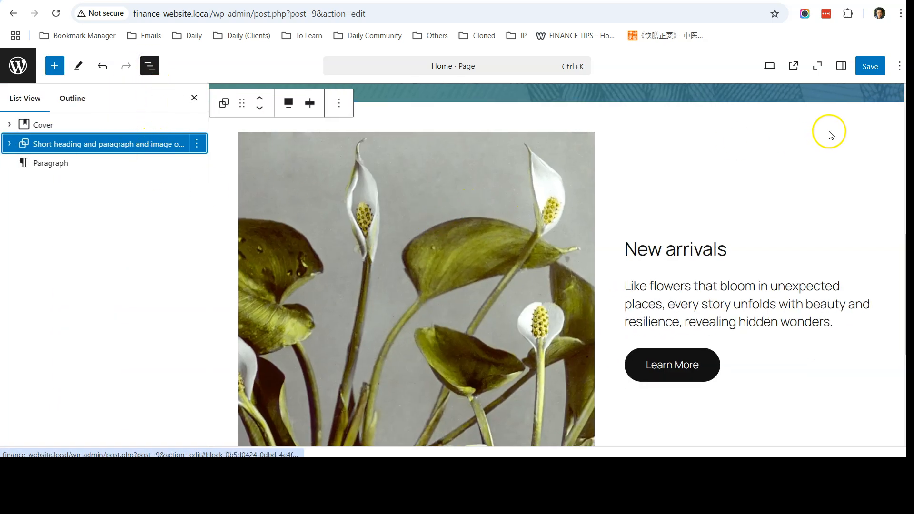
left_click(840, 67)
scroll(704, 222, "up", 3)
scroll(701, 219, "down", 5)
left_click(390, 216)
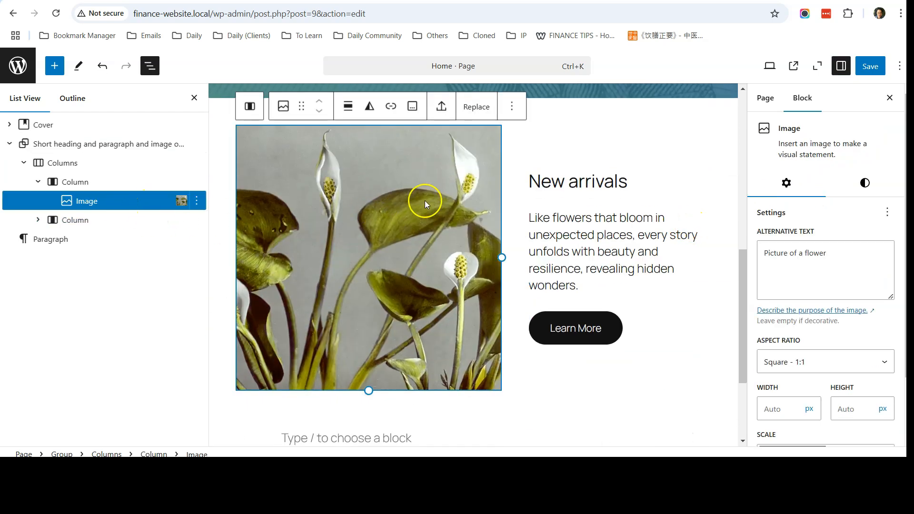
Replace the flower photo by uploading the img1_1_orig tree-lined road image.
left_click(474, 112)
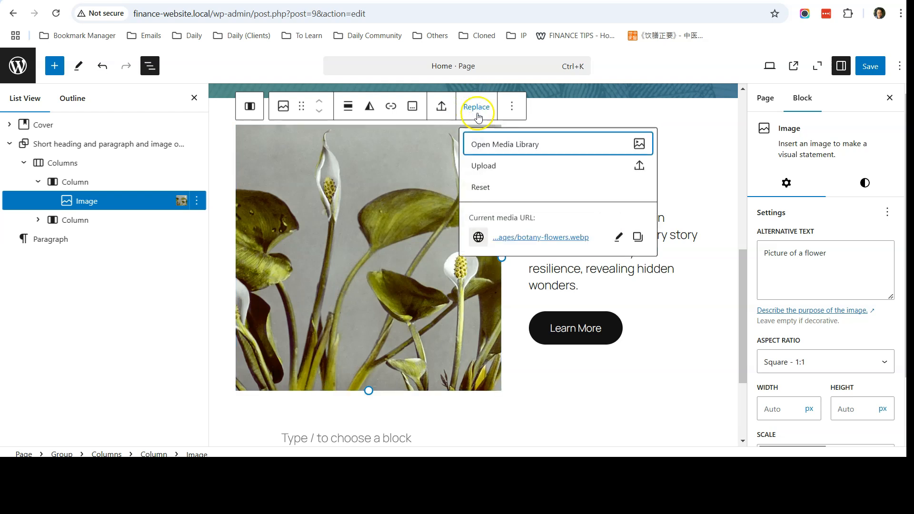
left_click(516, 165)
double_click(339, 90)
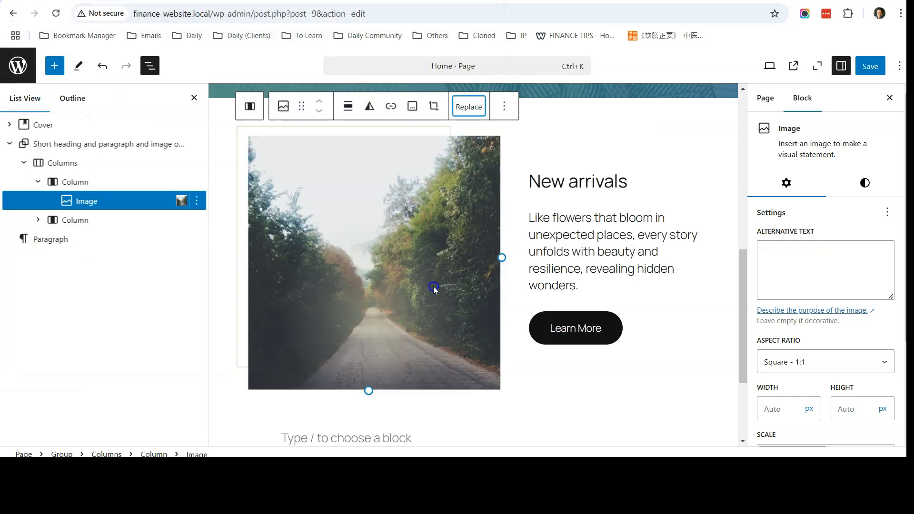
scroll(433, 286, "up", 1)
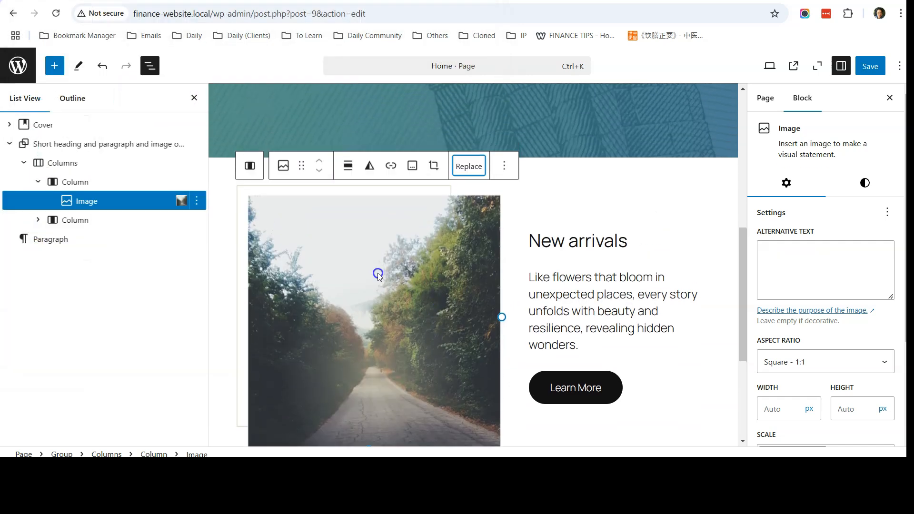
scroll(378, 273, "down", 2)
scroll(378, 273, "up", 1)
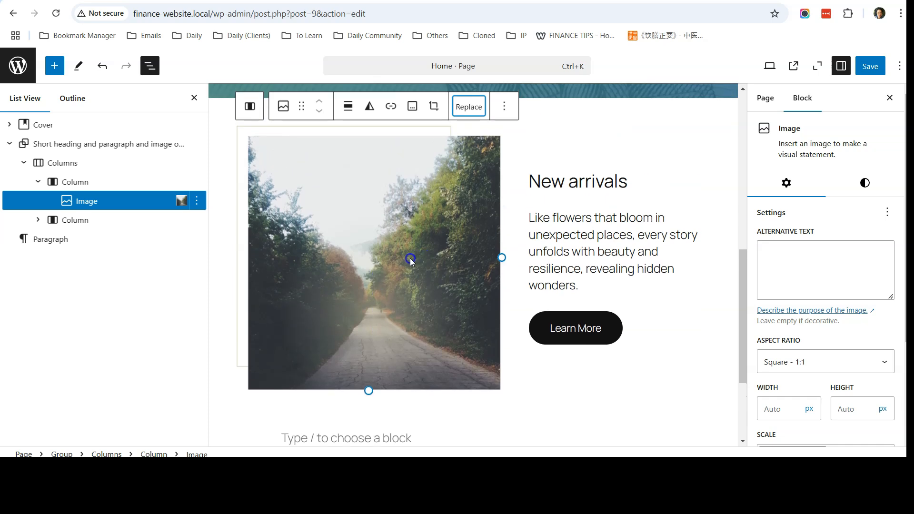
left_click(444, 226)
left_click(421, 1)
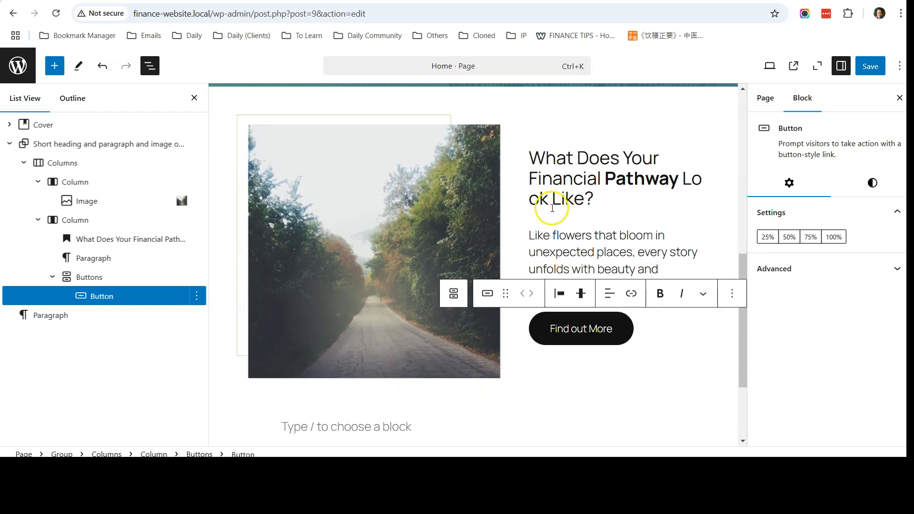
Resize the road image to 400 × 400 px and save the Home page.
left_click(387, 216)
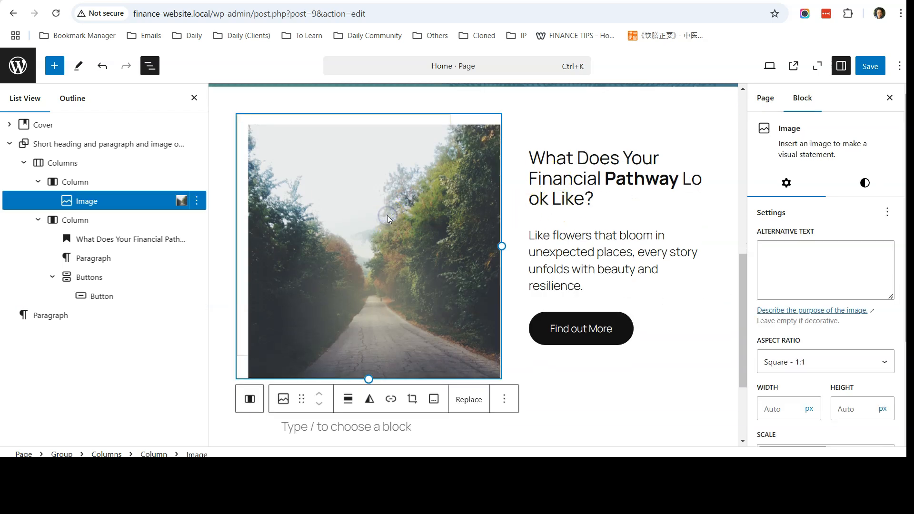
scroll(809, 235, "down", 2)
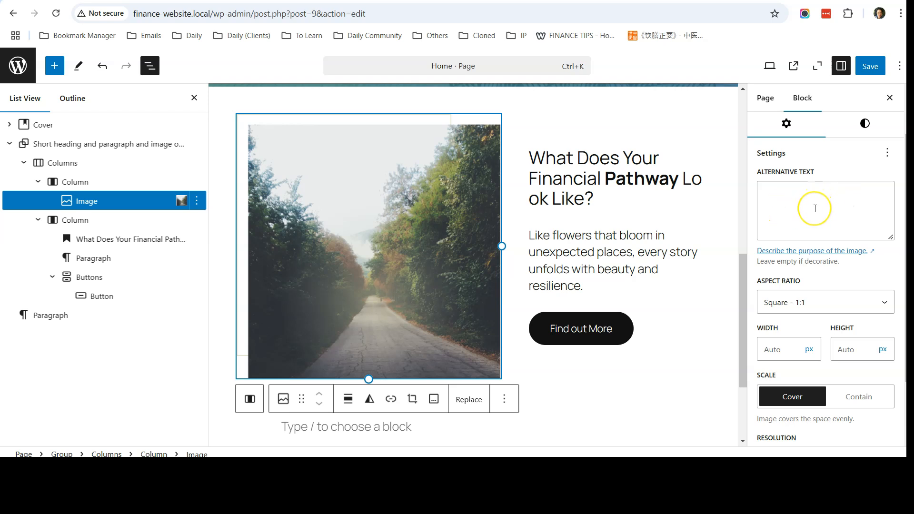
scroll(815, 209, "down", 2)
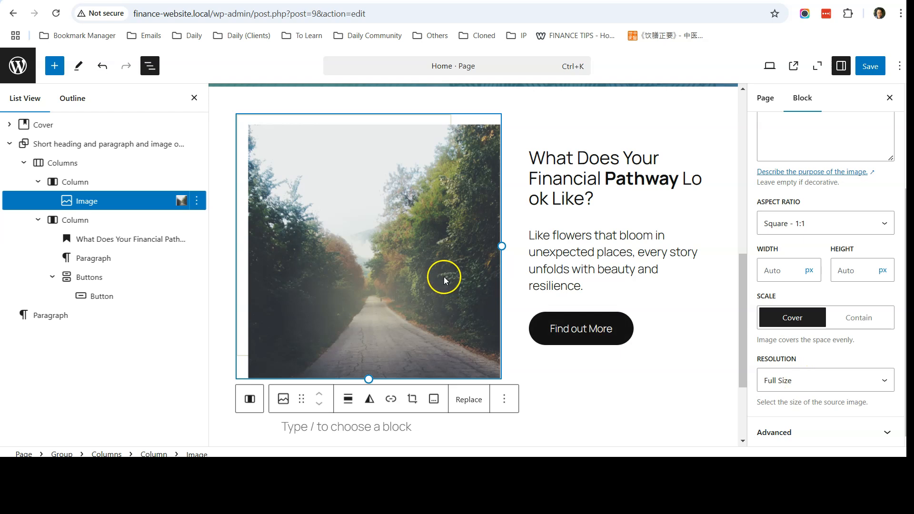
left_click(772, 271)
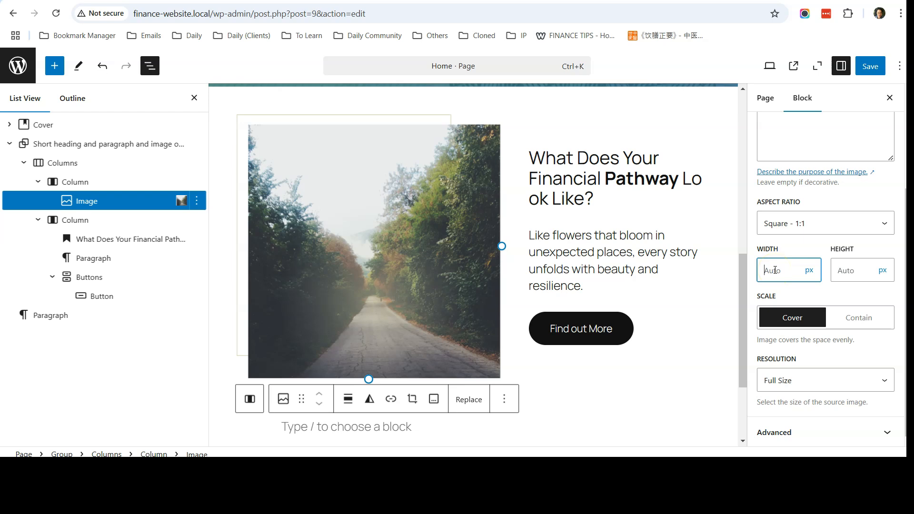
type("400")
left_click(853, 273)
type("400")
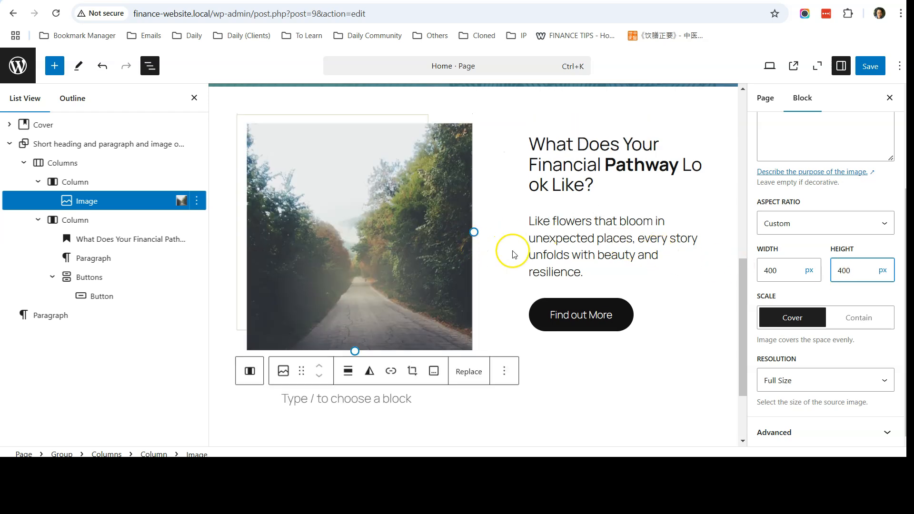
scroll(444, 261, "up", 1)
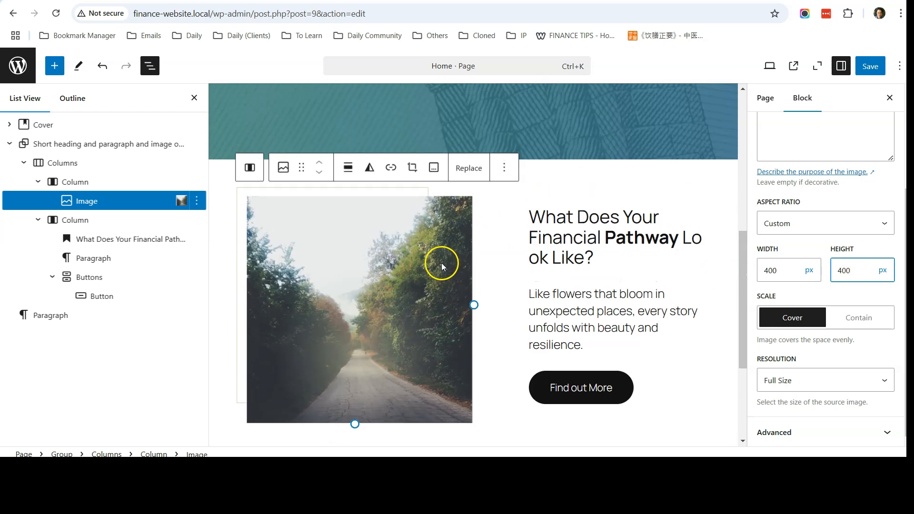
left_click(870, 66)
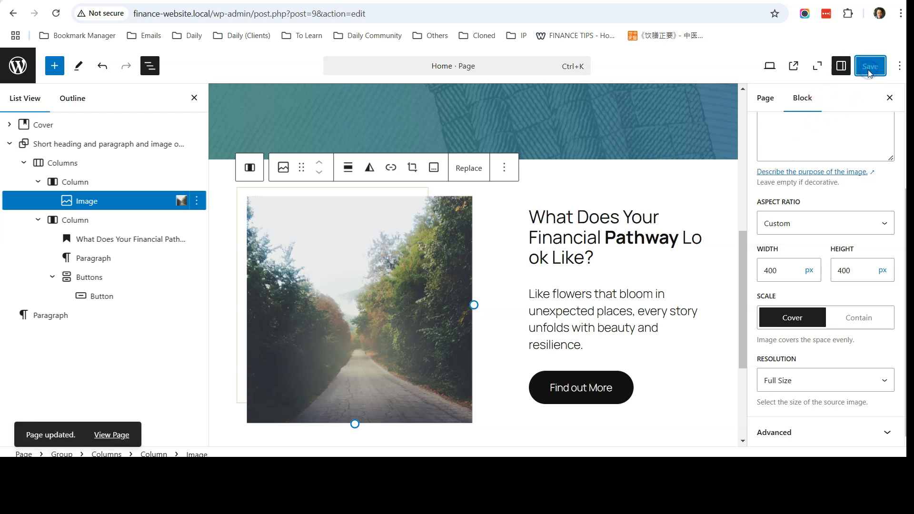
Reload the live Home page and scroll to the Financial Pathway section with the road image.
key("ctrl+Tab")
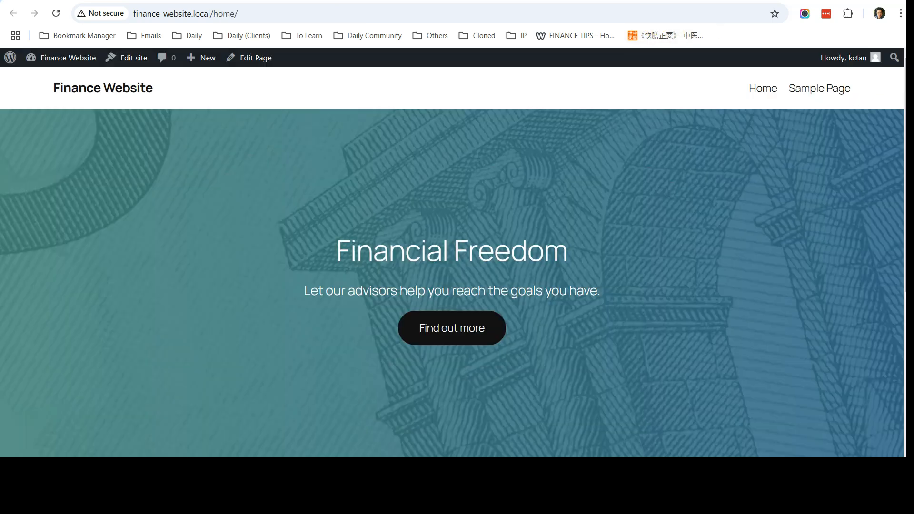
left_click(51, 15)
scroll(235, 188, "down", 7)
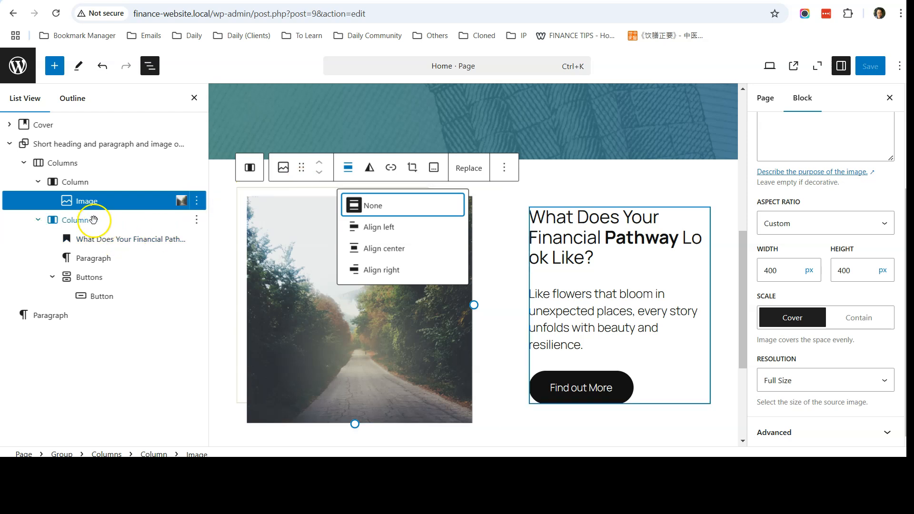
Centre-align the road image within its column.
left_click(83, 203)
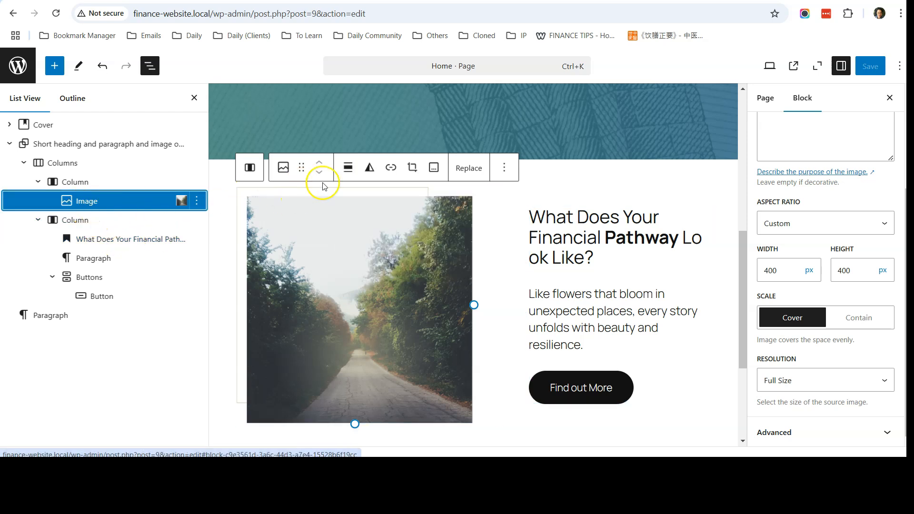
left_click(347, 172)
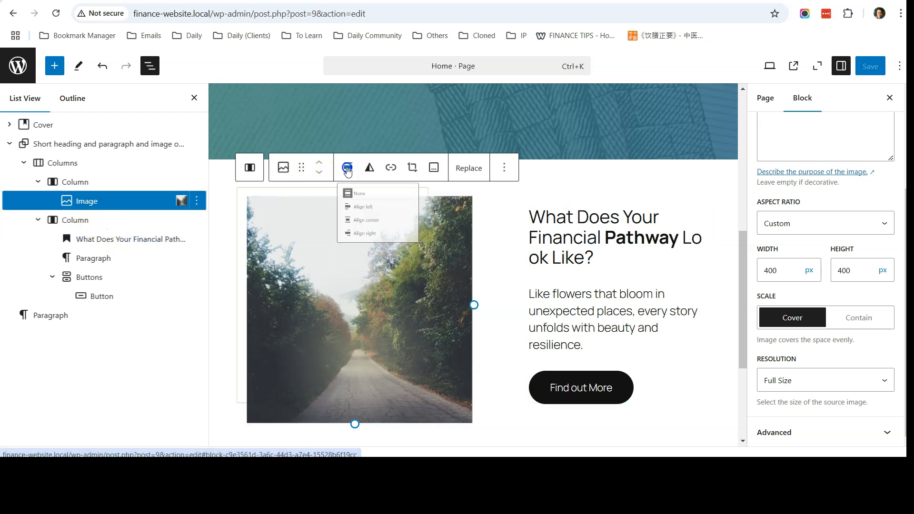
left_click(399, 248)
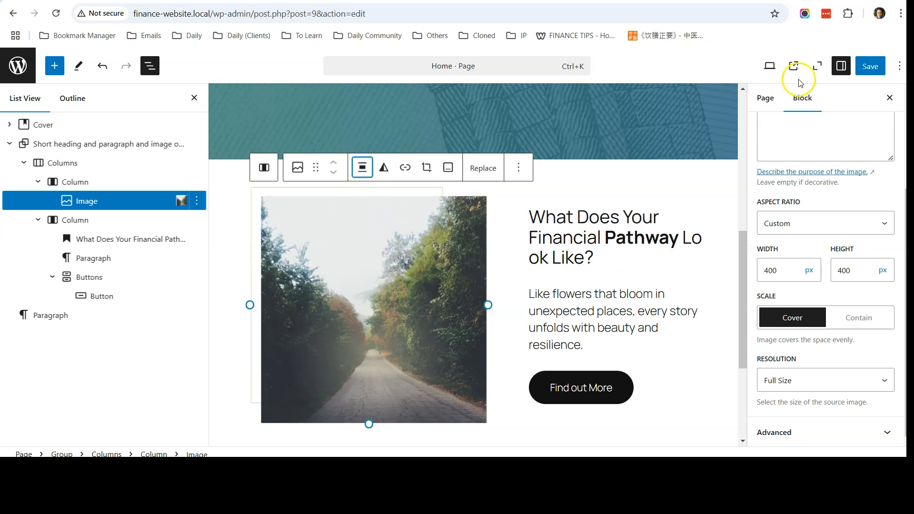
Save the page and reload the live Home page to confirm the road image is centred.
left_click(871, 67)
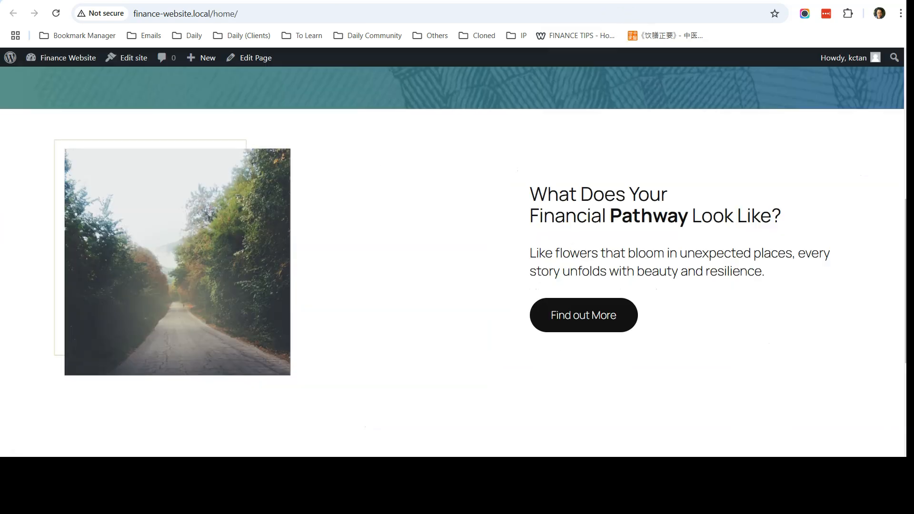
left_click(56, 13)
scroll(319, 233, "up", 2)
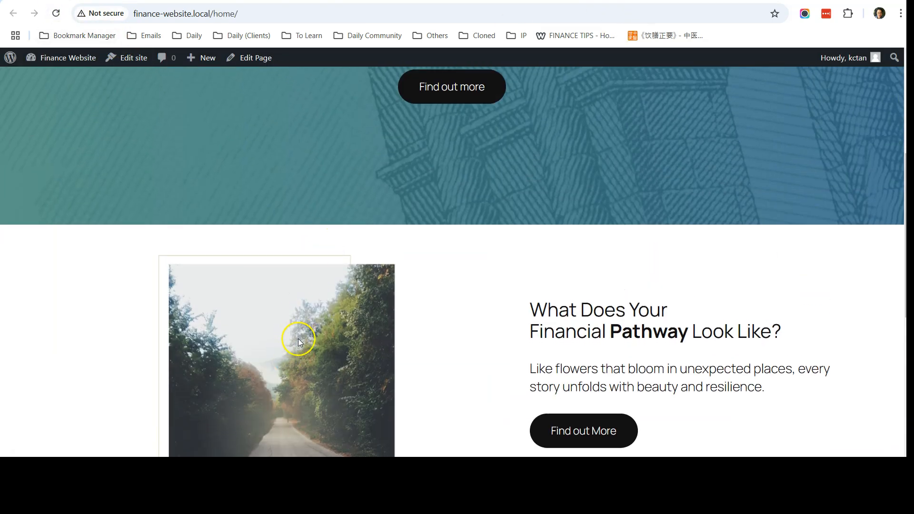
scroll(300, 267, "down", 2)
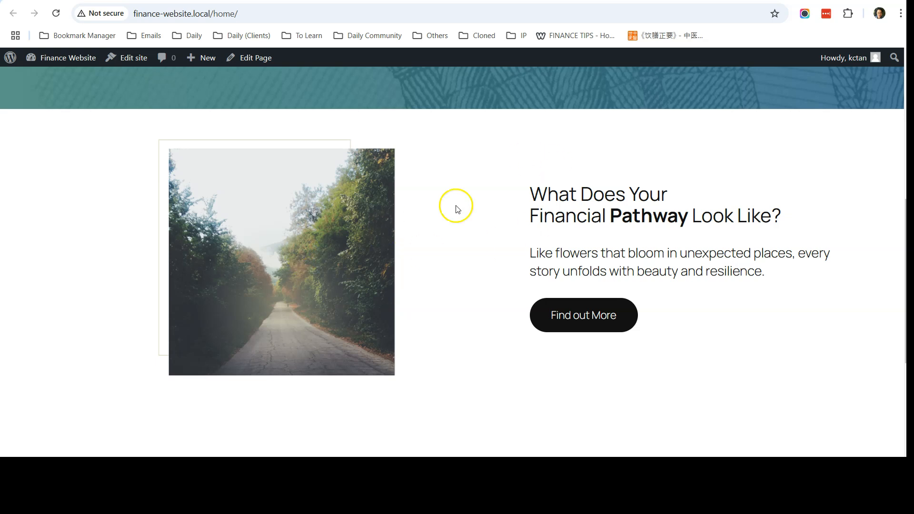
Return to the finance777.weebly.com reference site and scroll between its Financial Pathway and Mortgage Strategy sections.
left_click(428, 1)
scroll(392, 212, "down", 7)
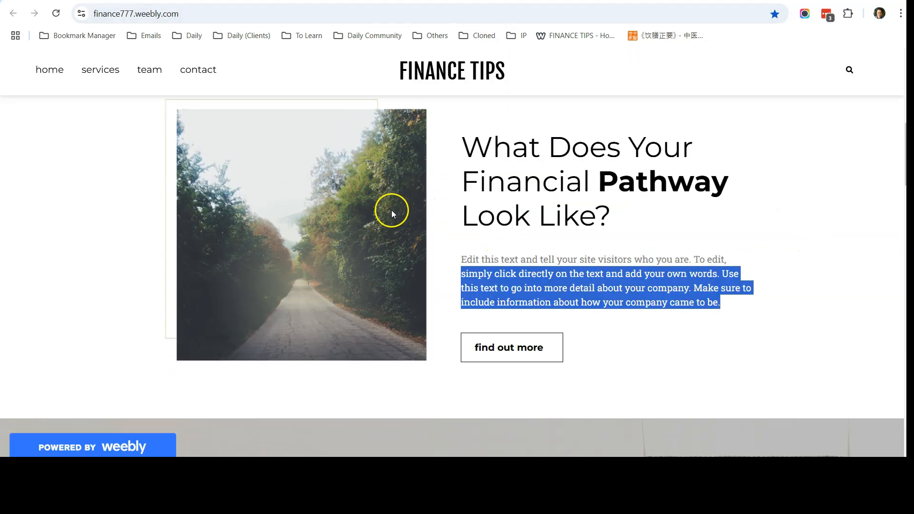
scroll(409, 222, "up", 1)
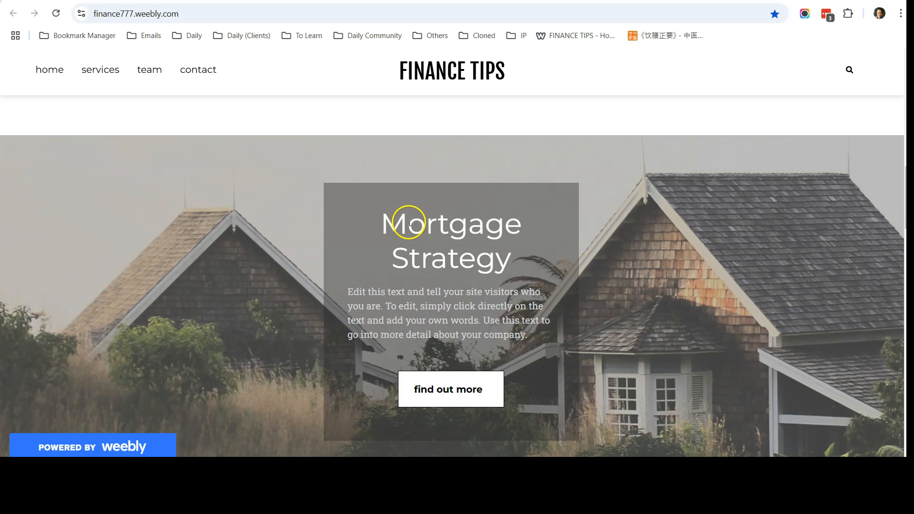
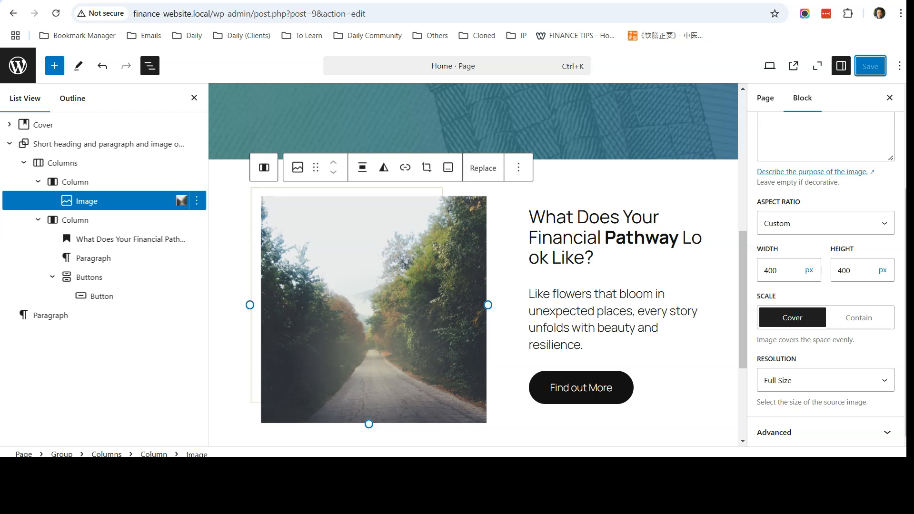
Browse the ready-made block patterns in the inserter, then close it.
scroll(302, 346, "down", 4)
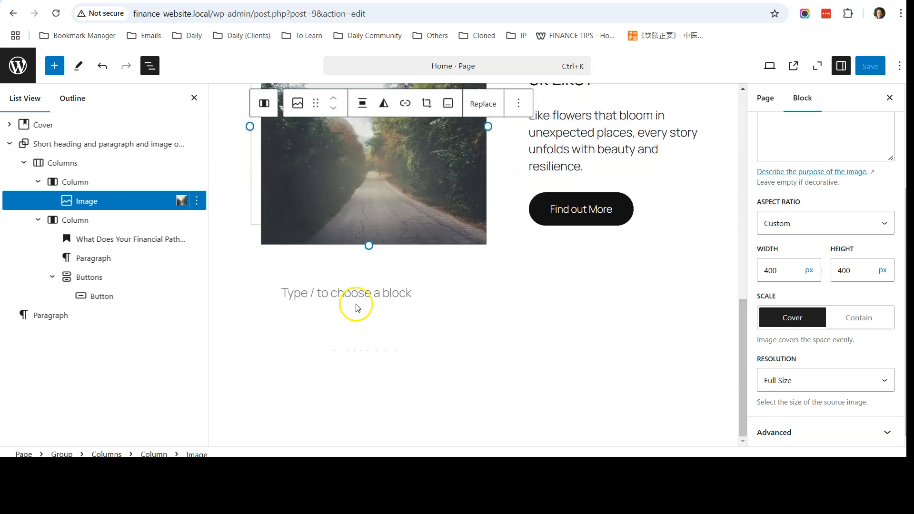
scroll(356, 304, "up", 9)
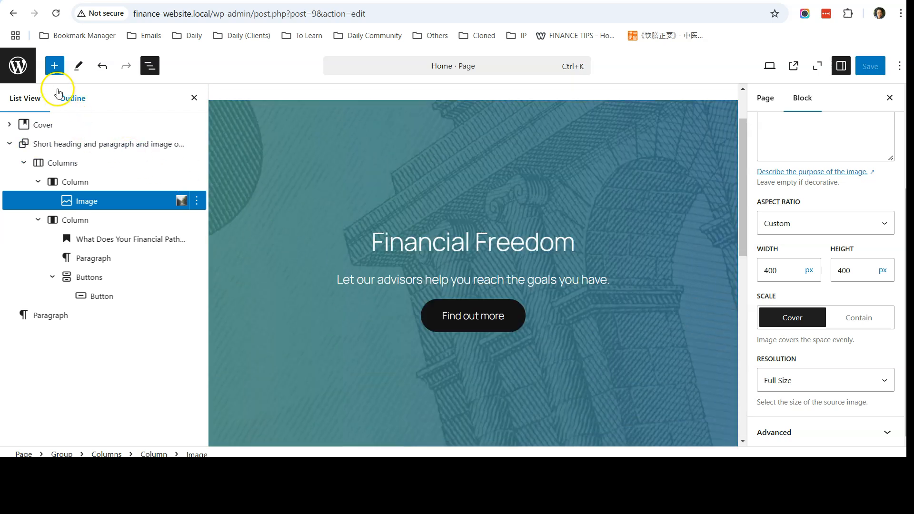
left_click(53, 66)
left_click(65, 98)
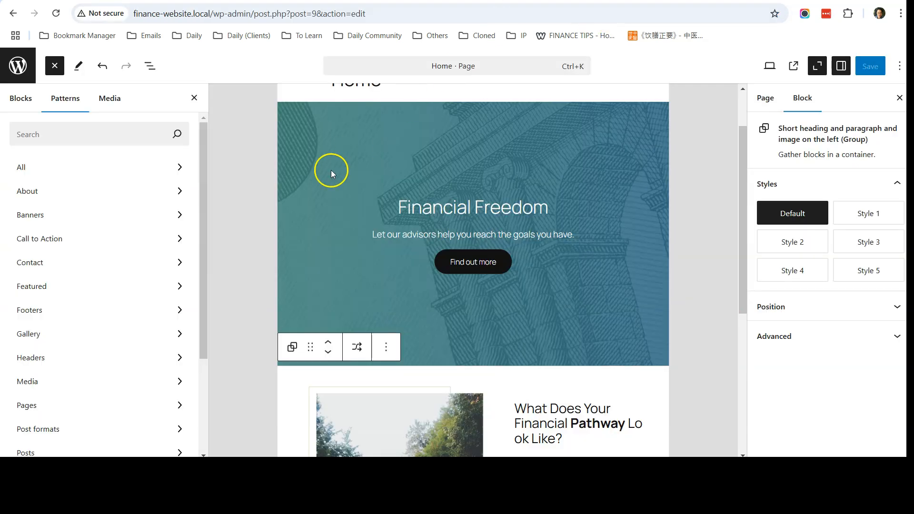
left_click(53, 67)
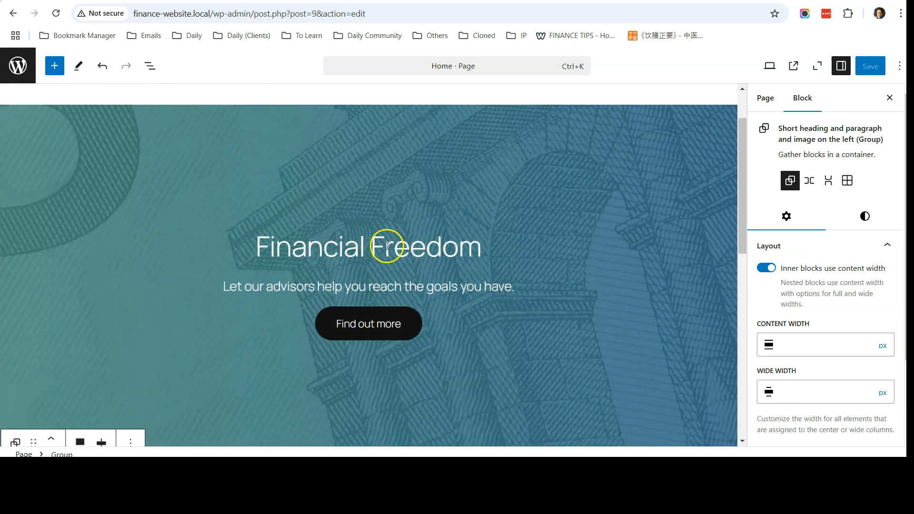
Show the page outline in List View and select the Financial Freedom cover block.
left_click(156, 73)
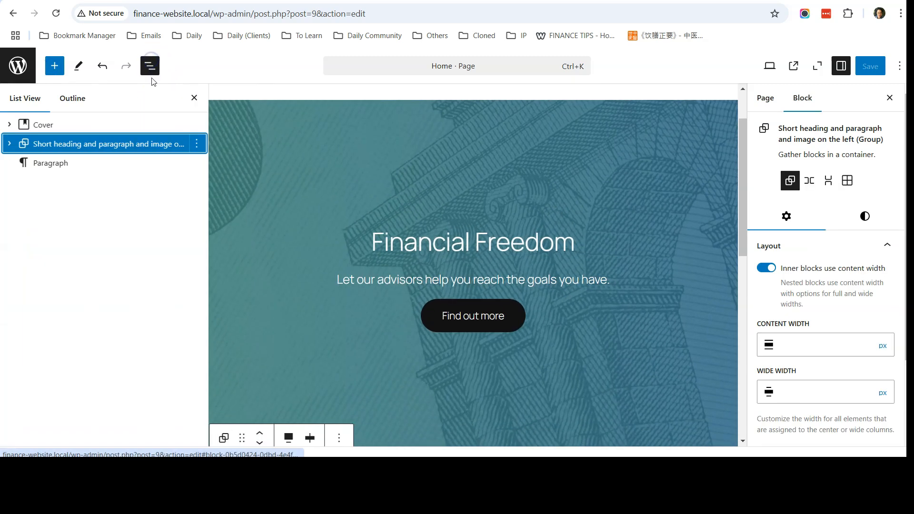
scroll(346, 150, "down", 1)
scroll(333, 153, "up", 1)
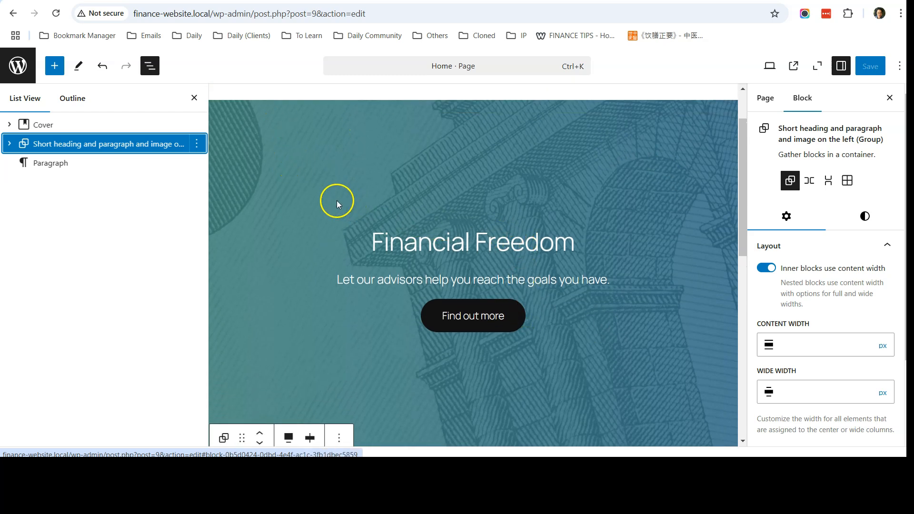
left_click(68, 127)
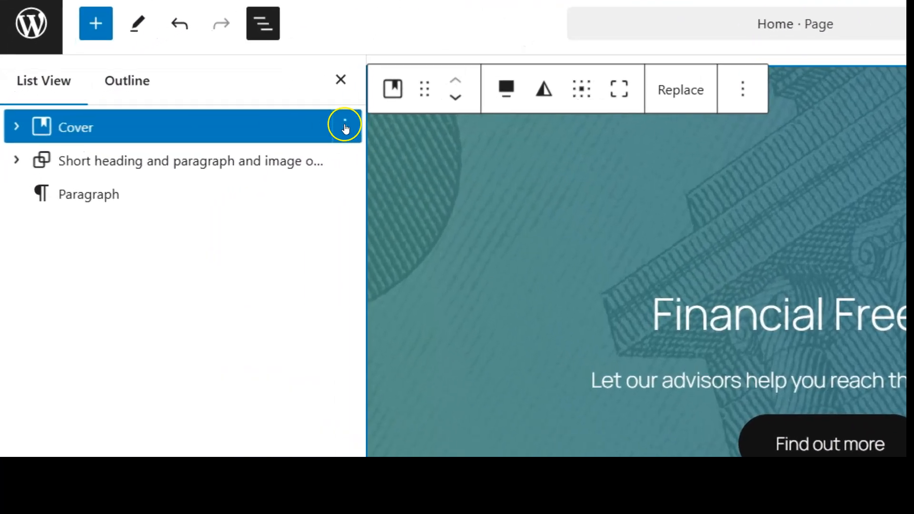
Duplicate the Financial Freedom cover block from its List View options menu.
left_click(345, 126)
left_click(408, 220)
scroll(515, 248, "down", 8)
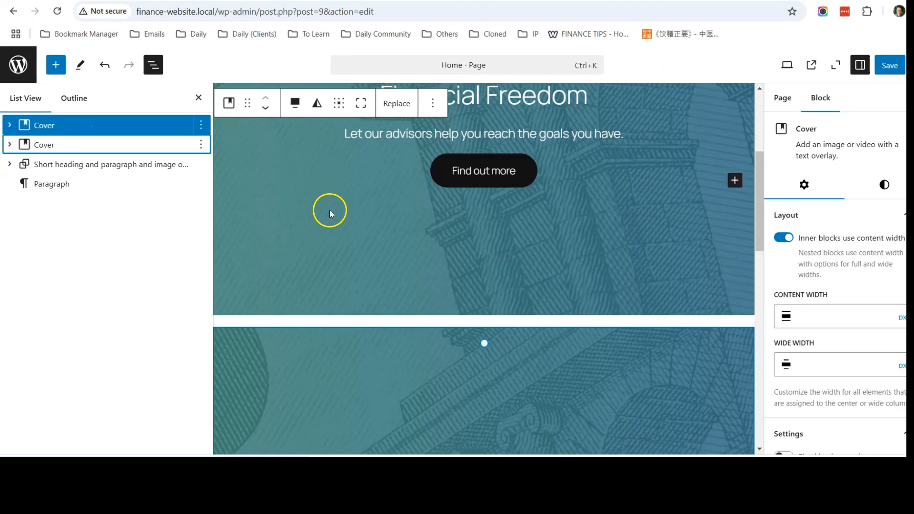
scroll(590, 309, "up", 4)
scroll(359, 252, "up", 5)
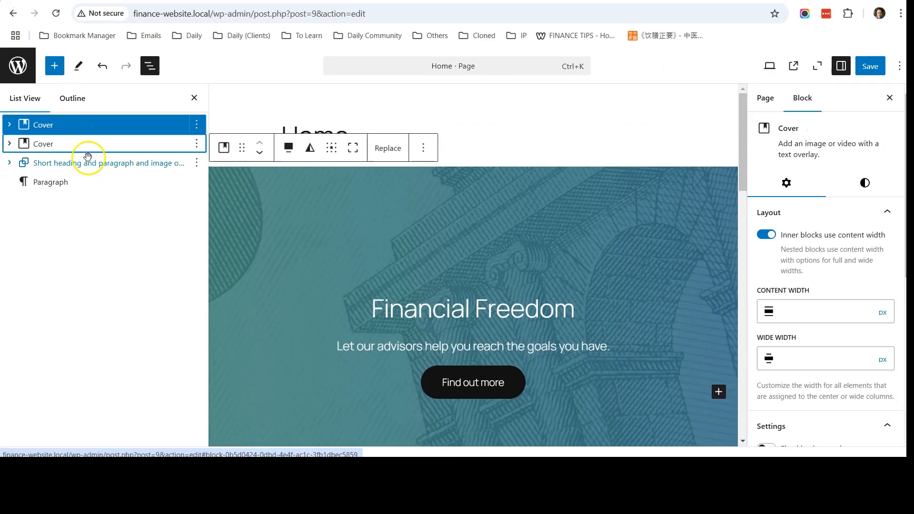
Move the duplicate cover below the last paragraph and select it.
left_click_drag(75, 150, 3, 203)
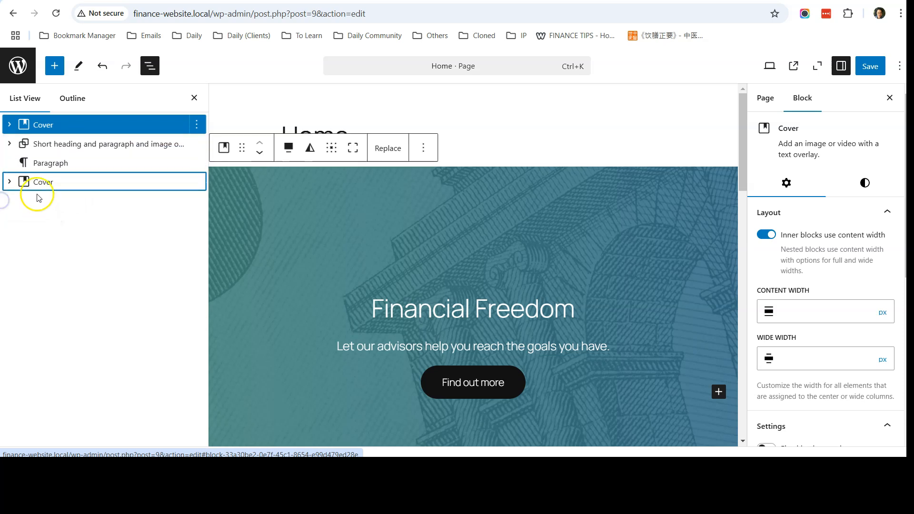
left_click(8, 144)
left_click(9, 144)
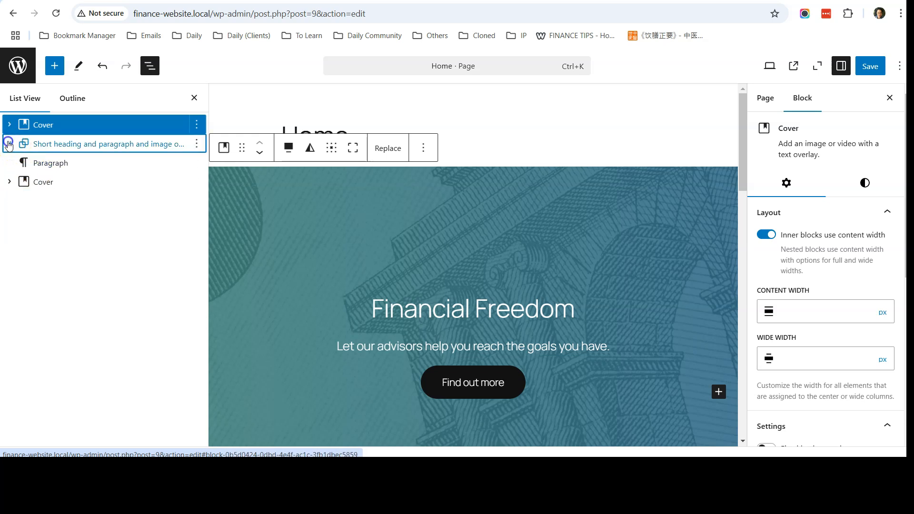
left_click(78, 187)
scroll(312, 223, "up", 12)
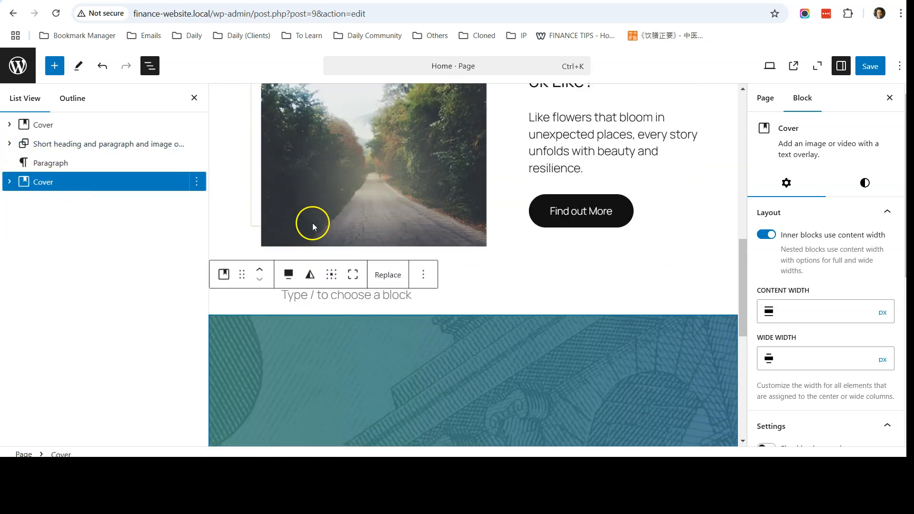
scroll(312, 226, "down", 10)
scroll(312, 225, "down", 2)
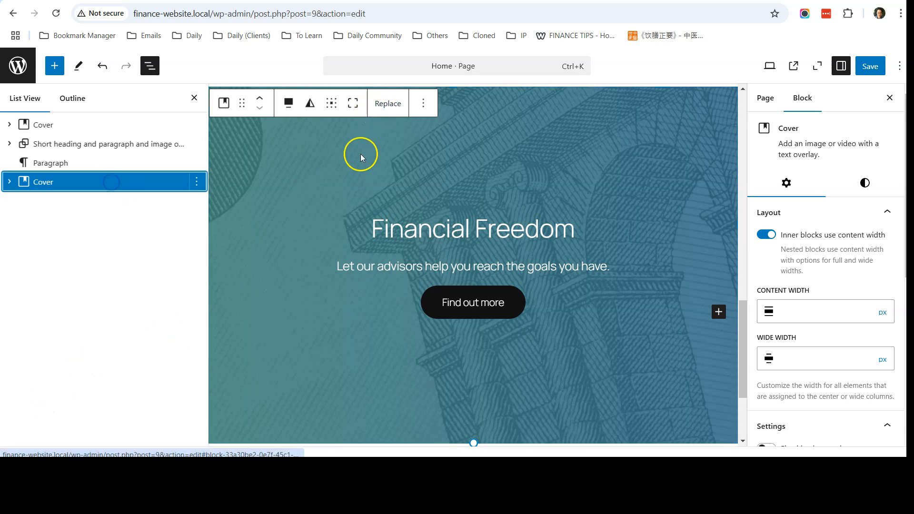
Replace the copied cover's background with the mortage-strategy-image house photo.
left_click(389, 105)
left_click(408, 163)
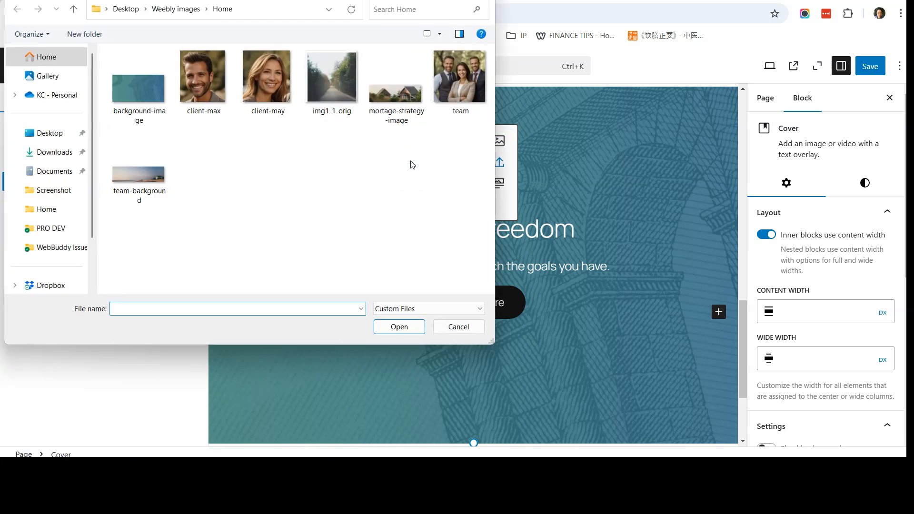
left_click(394, 116)
double_click(389, 102)
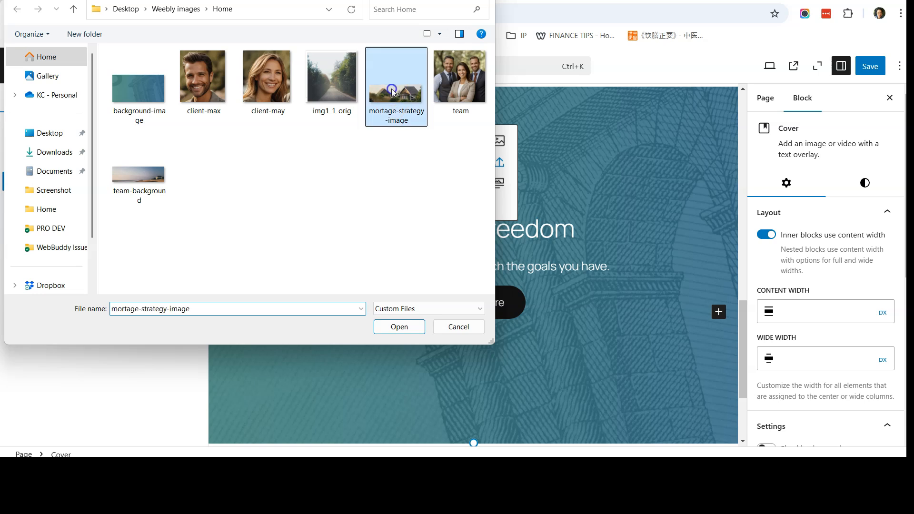
left_click(580, 196)
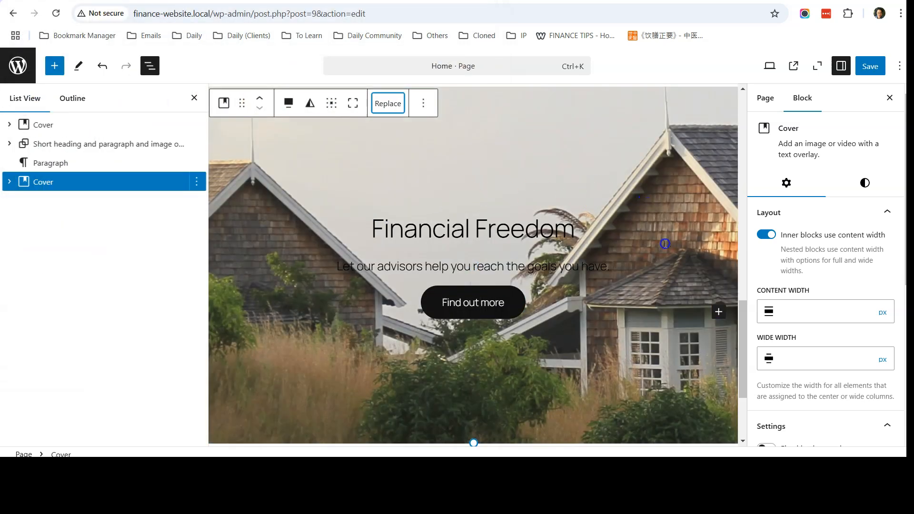
scroll(650, 293, "down", 3)
scroll(651, 294, "up", 3)
Compare with the Weebly original and set the cover's overlay opacity to 50.
key("ctrl+Tab")
scroll(659, 231, "down", 1)
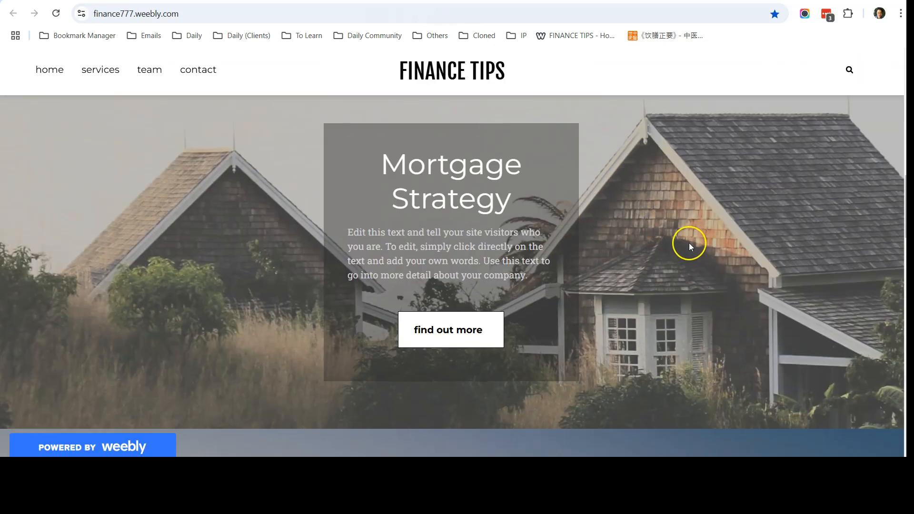
key("ctrl+shift+Tab")
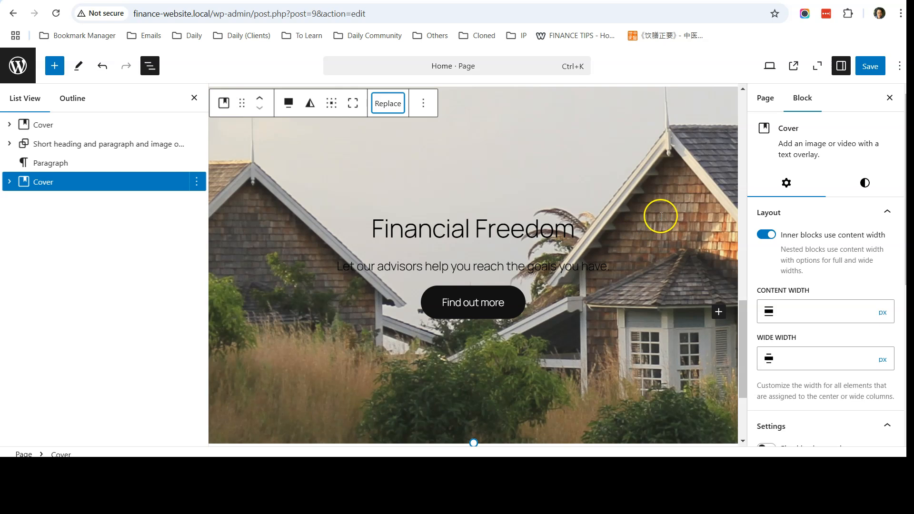
left_click(865, 183)
scroll(836, 238, "down", 1)
left_click_drag(765, 280, 798, 281)
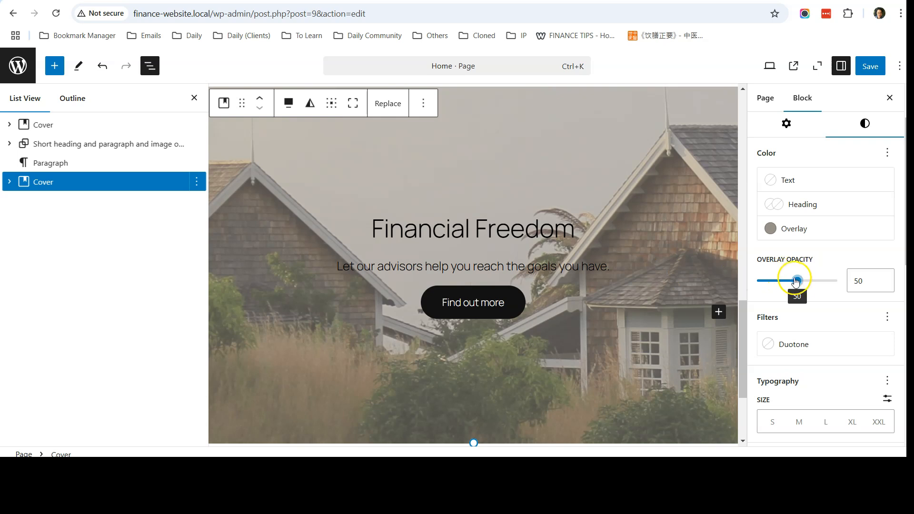
Check the Weebly section heading and select the cover's Financial Freedom heading text.
left_click(409, 1)
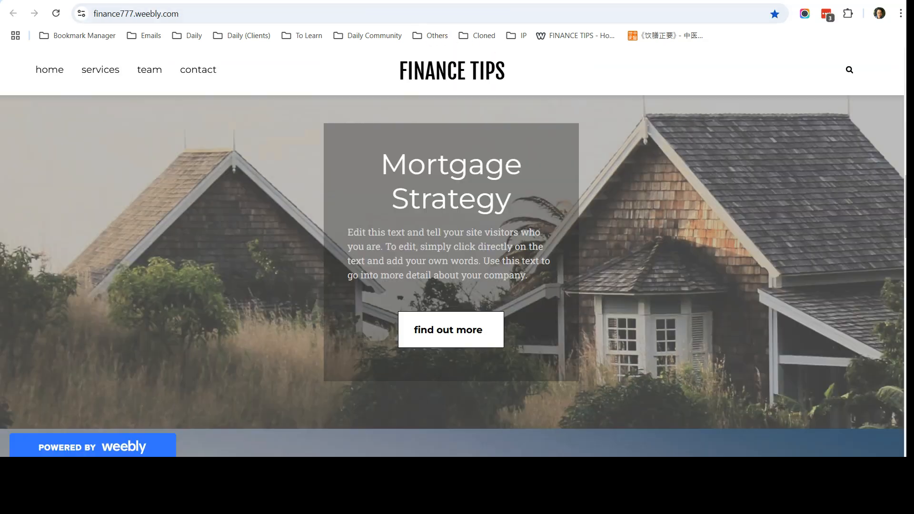
left_click(476, 1)
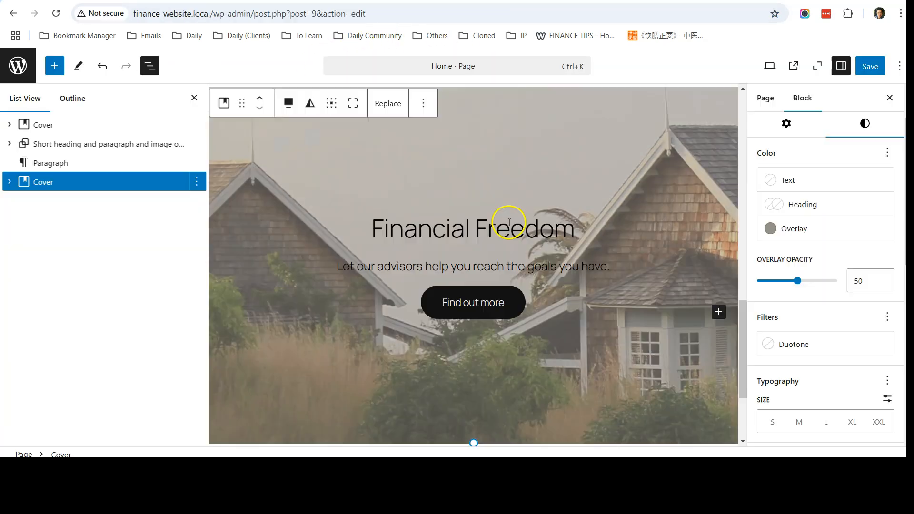
left_click(409, 1)
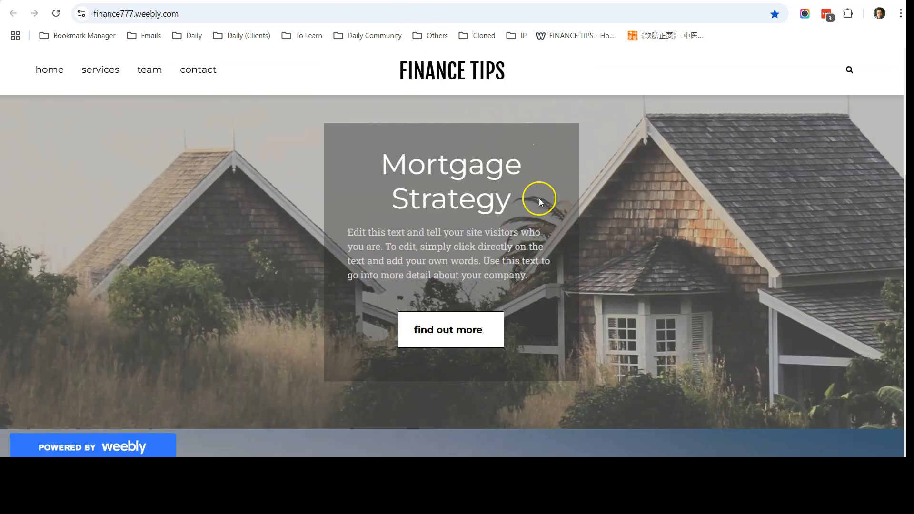
left_click(476, 1)
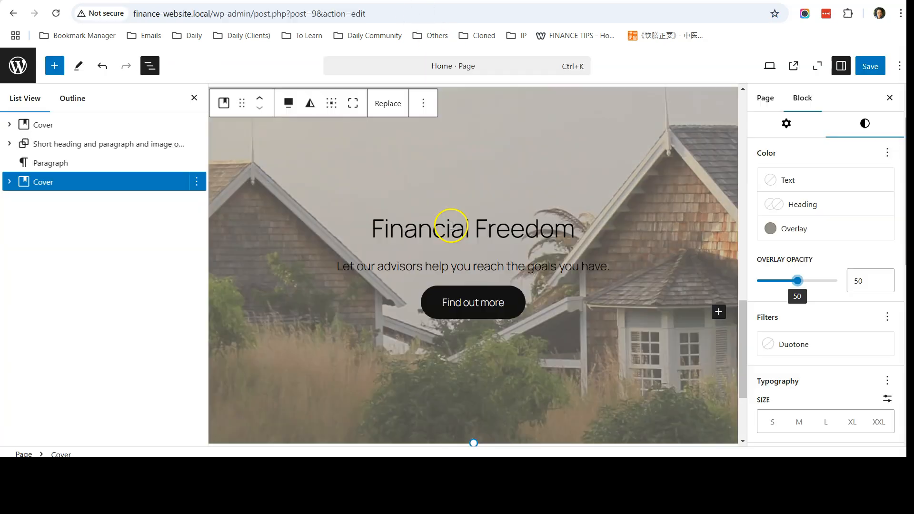
left_click(452, 226)
key("ctrl+a")
Retitle the cover heading 'Mortgage Strategy' and select the Weebly section's description paragraph.
type("Mortgage Strategy")
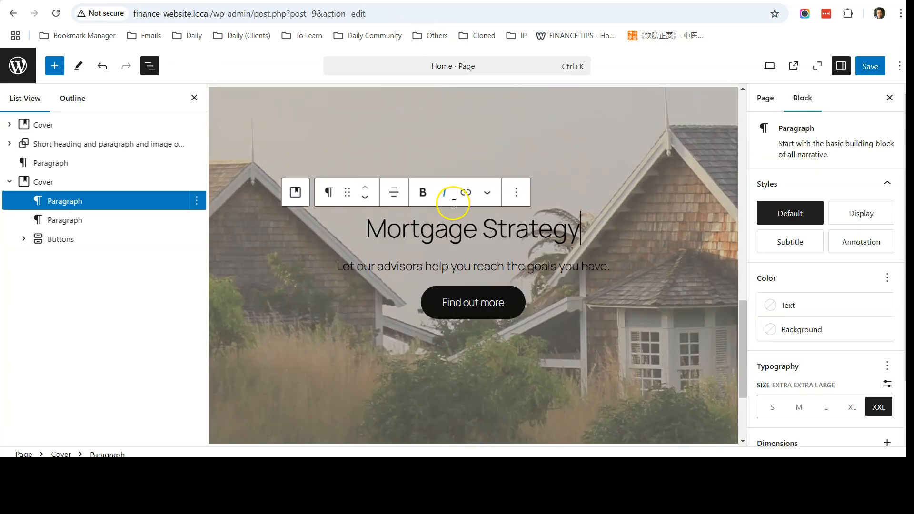
left_click(409, 1)
left_click_drag(532, 276, 346, 234)
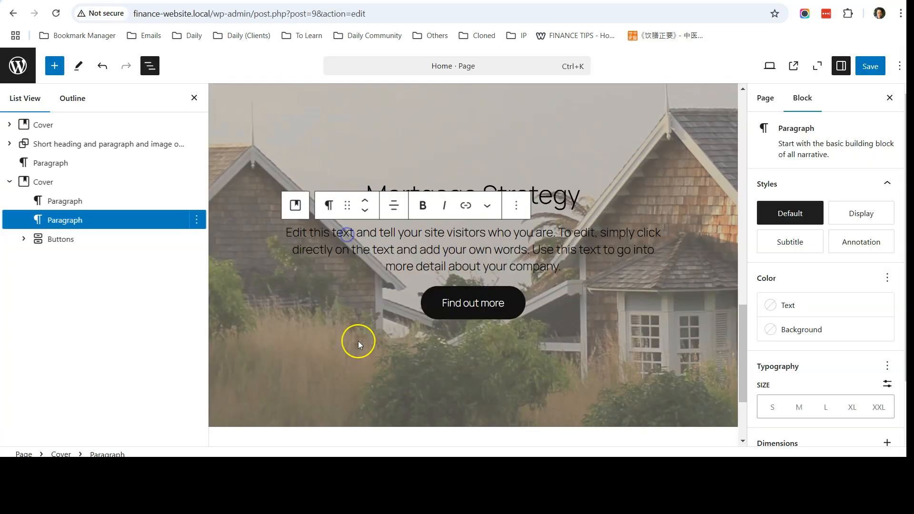
left_click(151, 325)
Select the Mortgage Strategy heading paragraph in the List View outline.
left_click(76, 200)
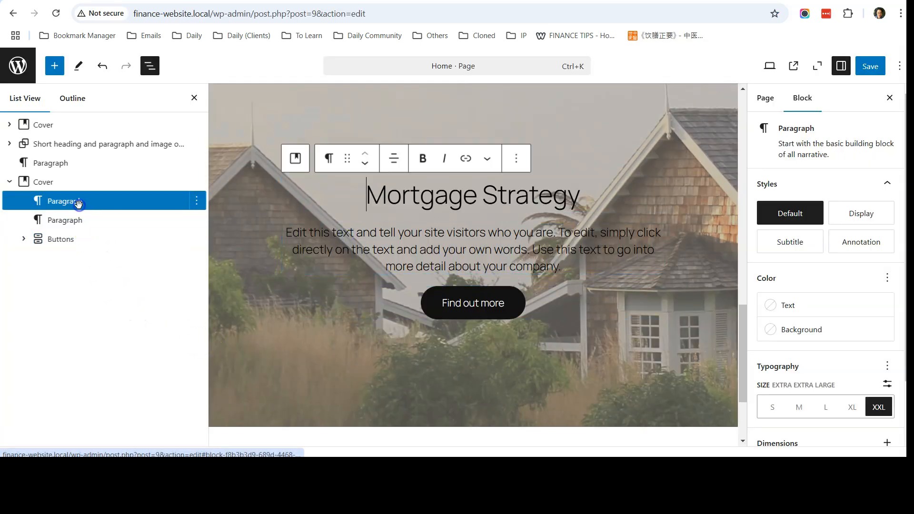
left_click(74, 182)
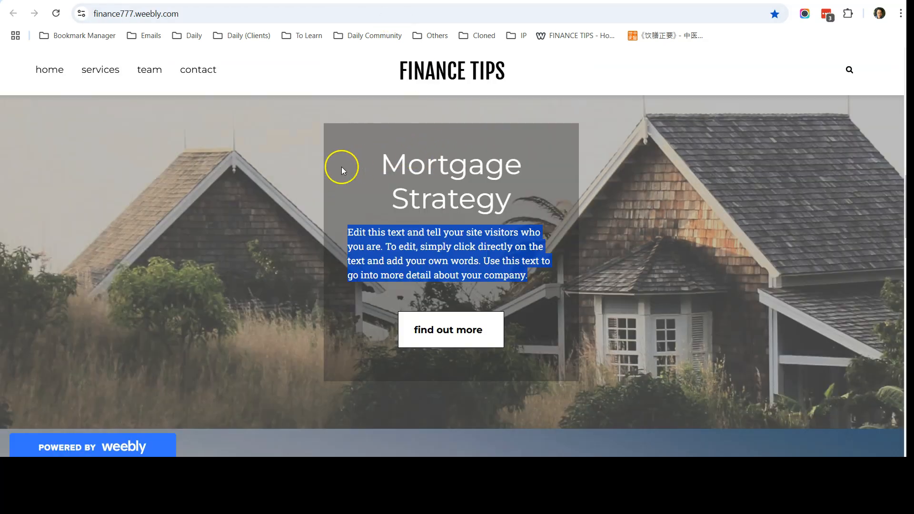
left_click(399, 172)
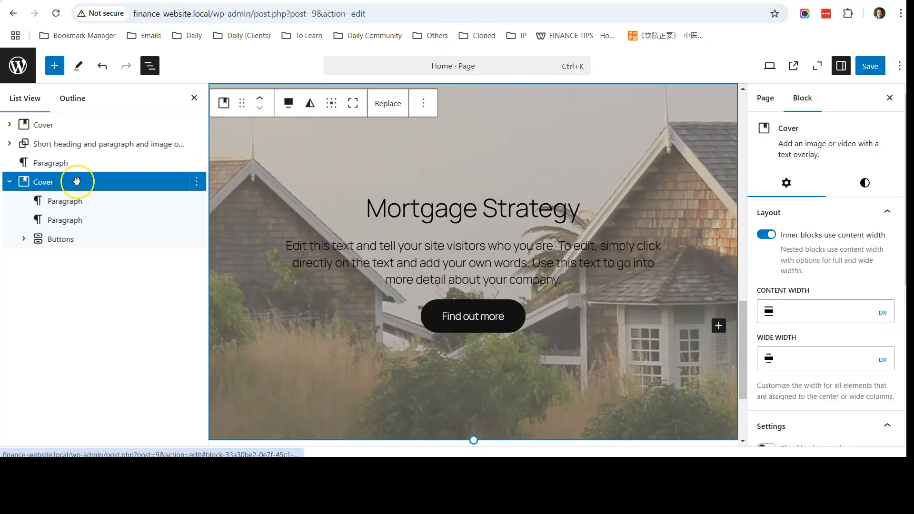
left_click(86, 206)
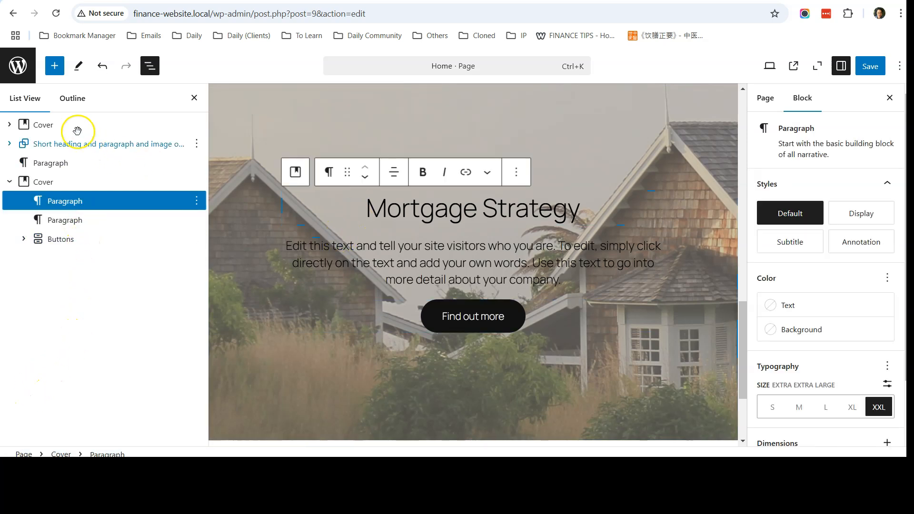
Insert a Group block into the Mortgage Strategy cover and move the title and description into it.
left_click(54, 68)
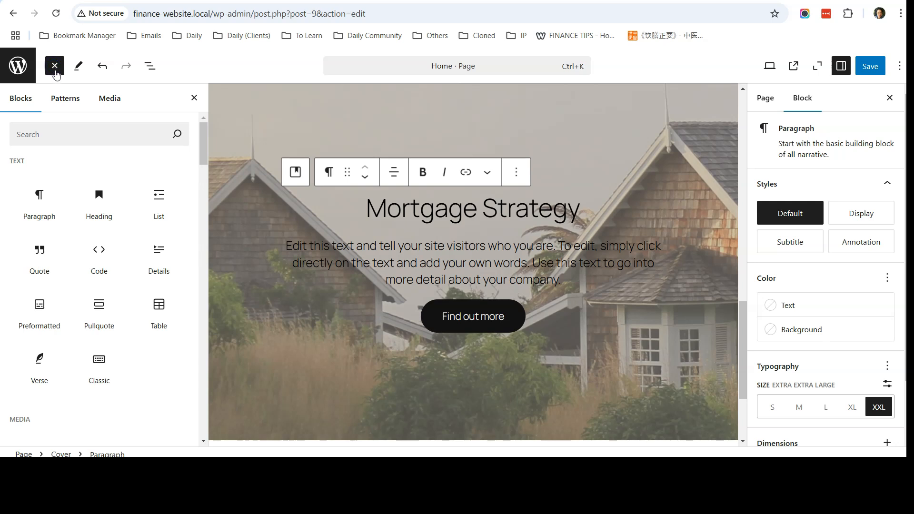
left_click(66, 130)
type("group")
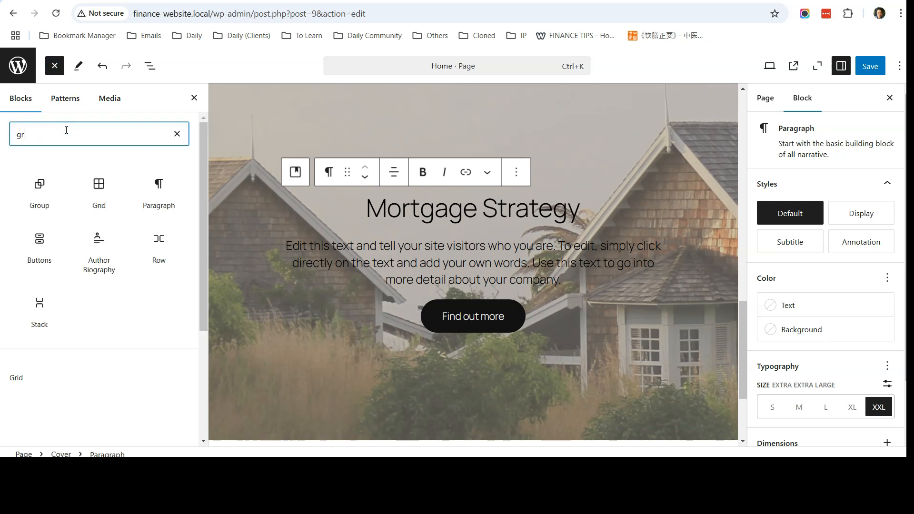
left_click(36, 190)
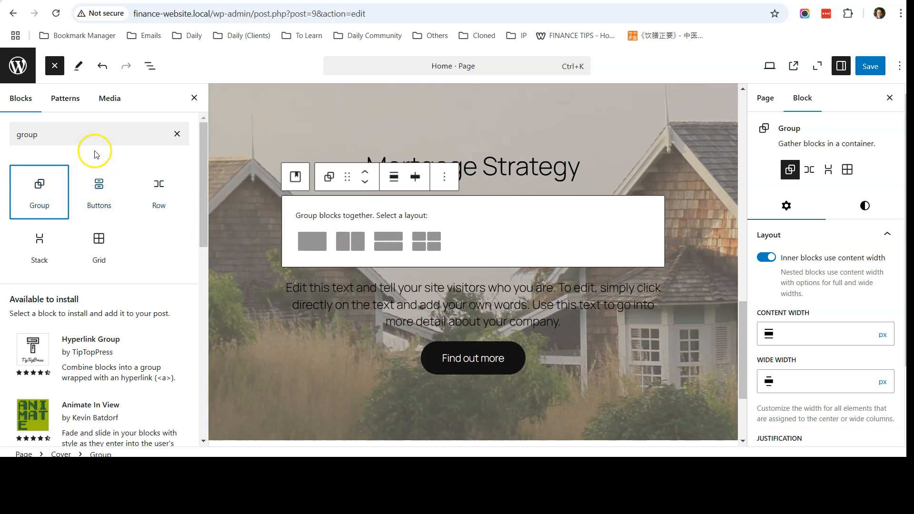
left_click(54, 68)
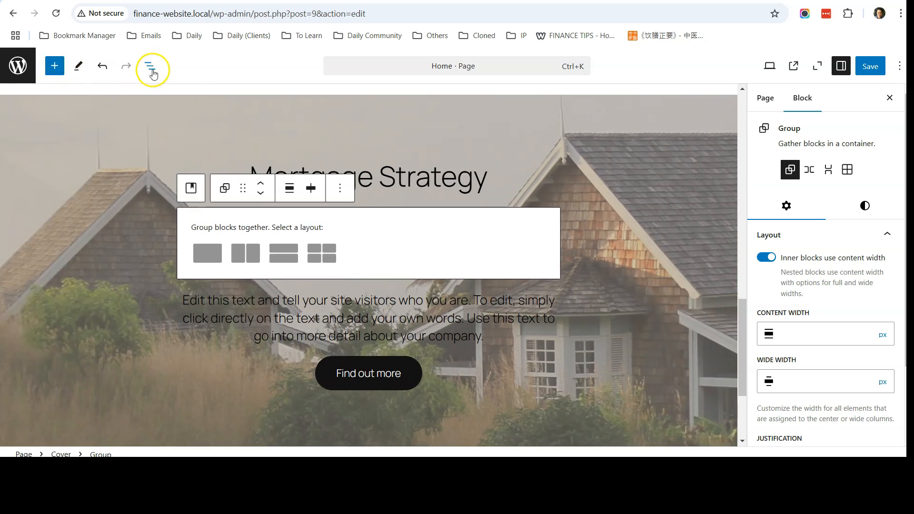
left_click(151, 67)
left_click_drag(55, 220, 87, 204)
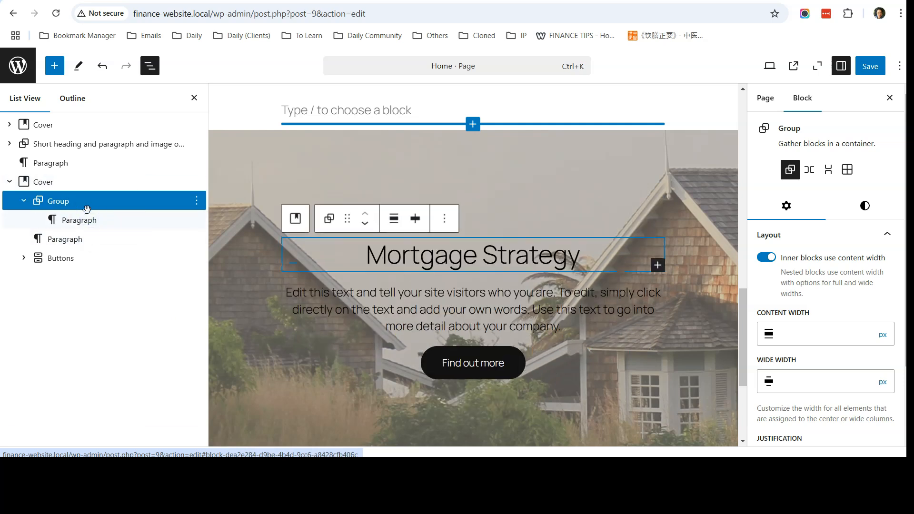
left_click_drag(67, 236, 82, 258)
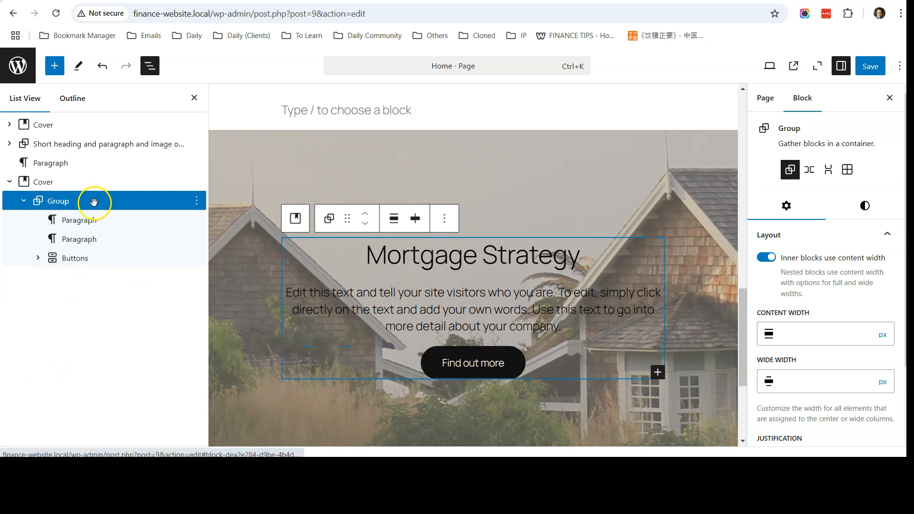
Give the group a translucent grey Accent 6 background colour.
left_click(864, 208)
scroll(821, 265, "down", 4)
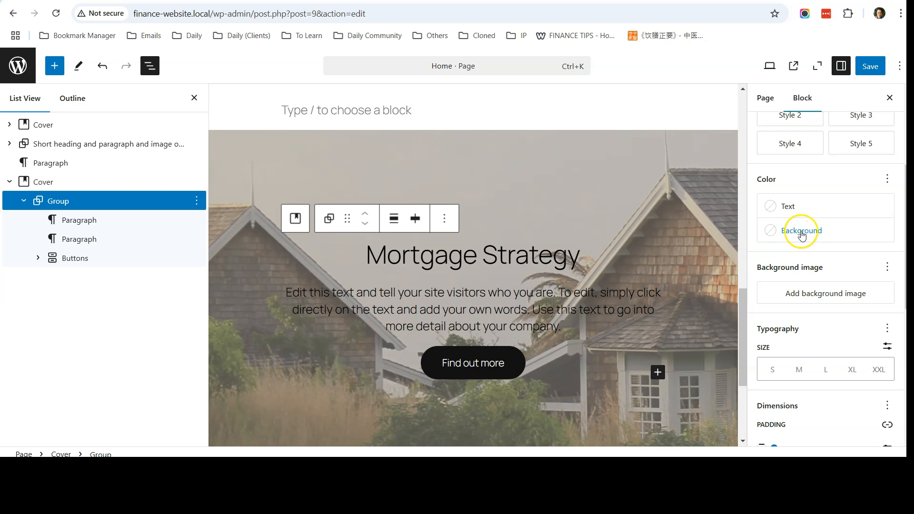
left_click(794, 233)
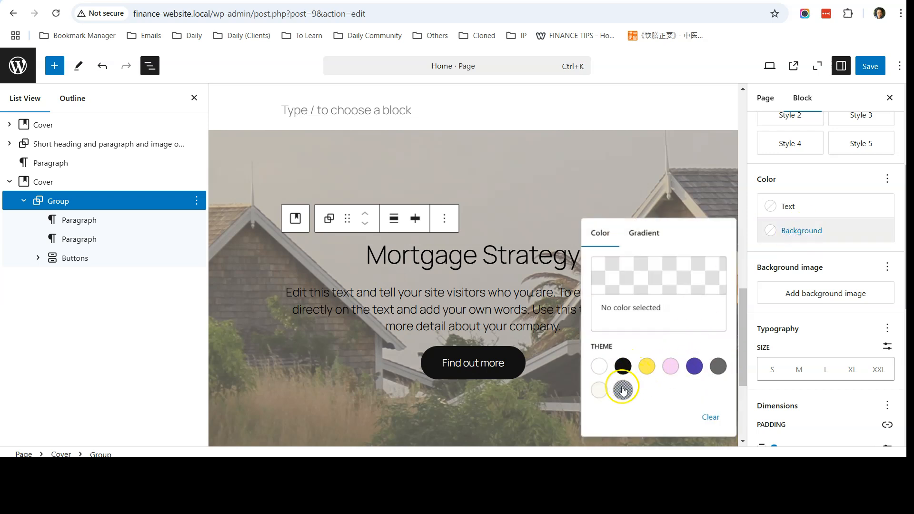
left_click(622, 390)
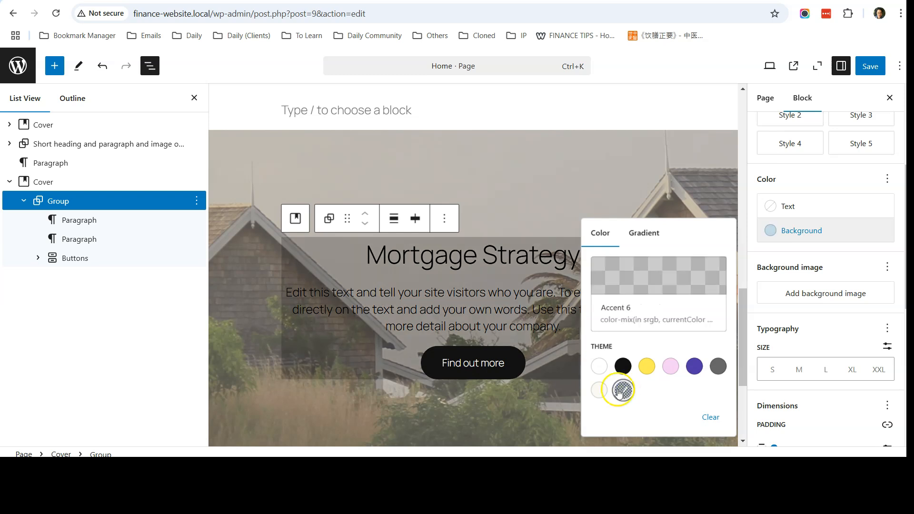
scroll(554, 329, "down", 1)
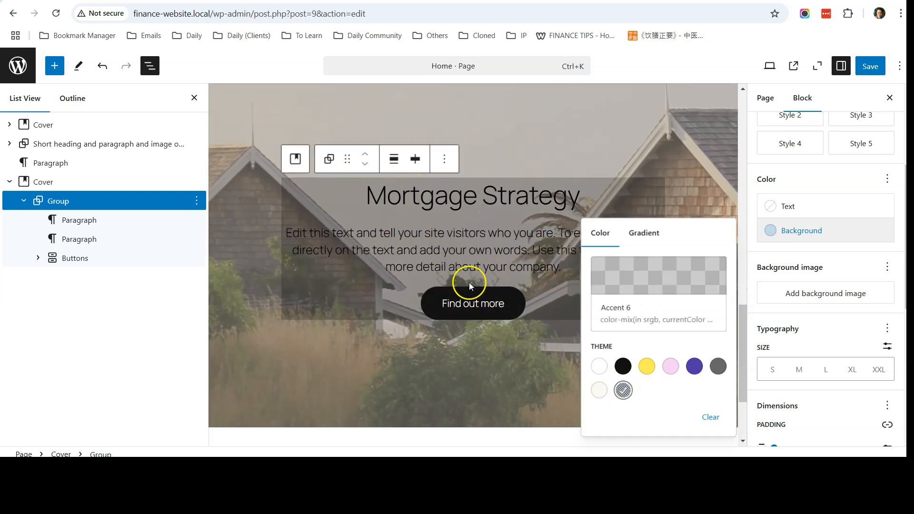
left_click(841, 250)
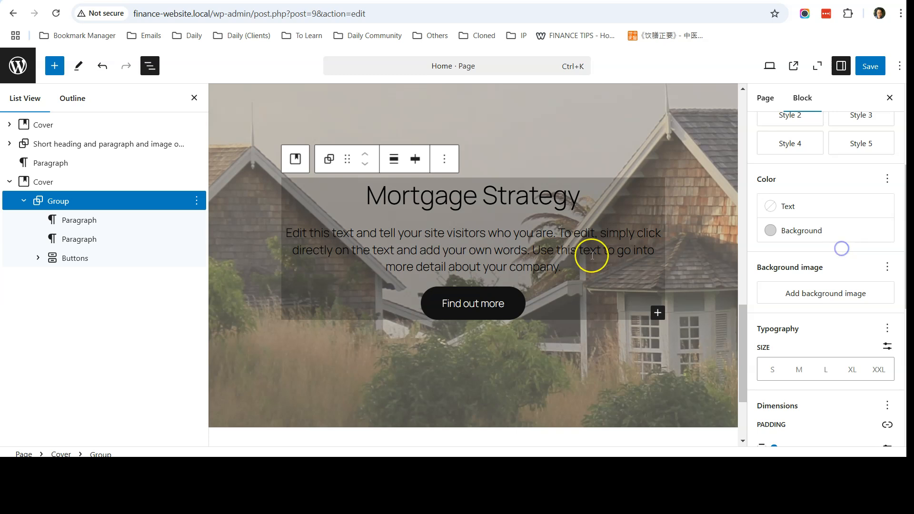
scroll(820, 281, "down", 5)
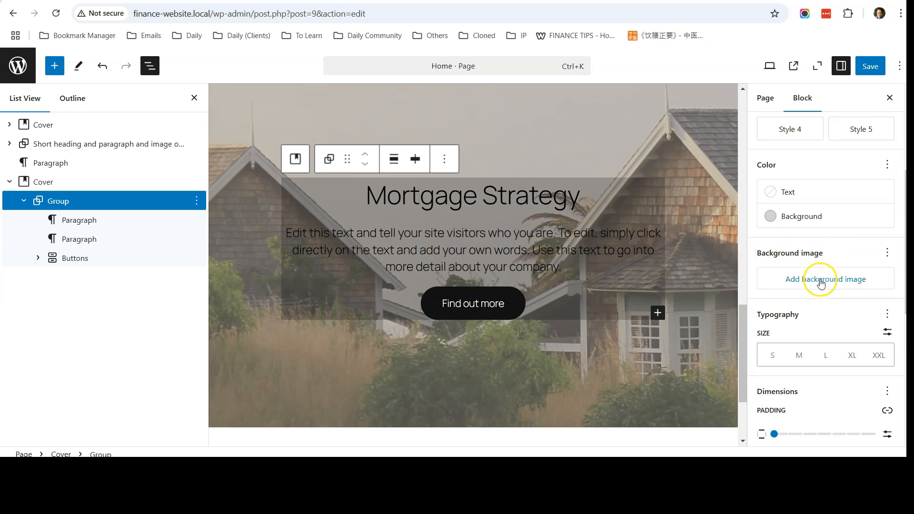
Set the group's vertical padding to Small and horizontal padding to X-Small.
scroll(819, 281, "up", 1)
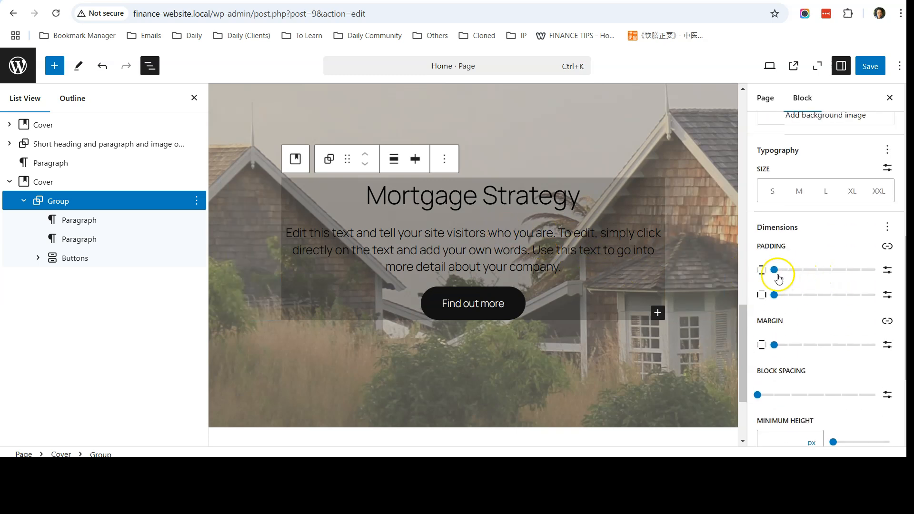
left_click_drag(774, 269, 815, 271)
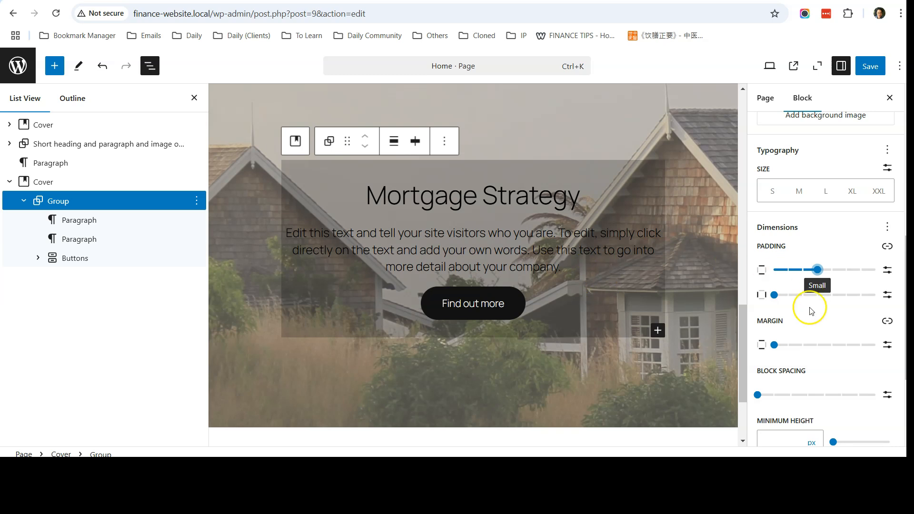
left_click_drag(775, 296, 798, 297)
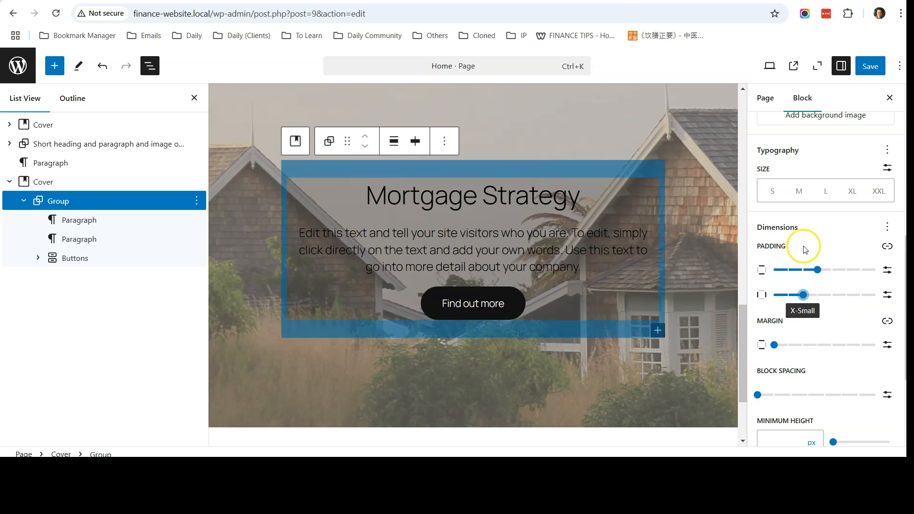
scroll(816, 228, "up", 4)
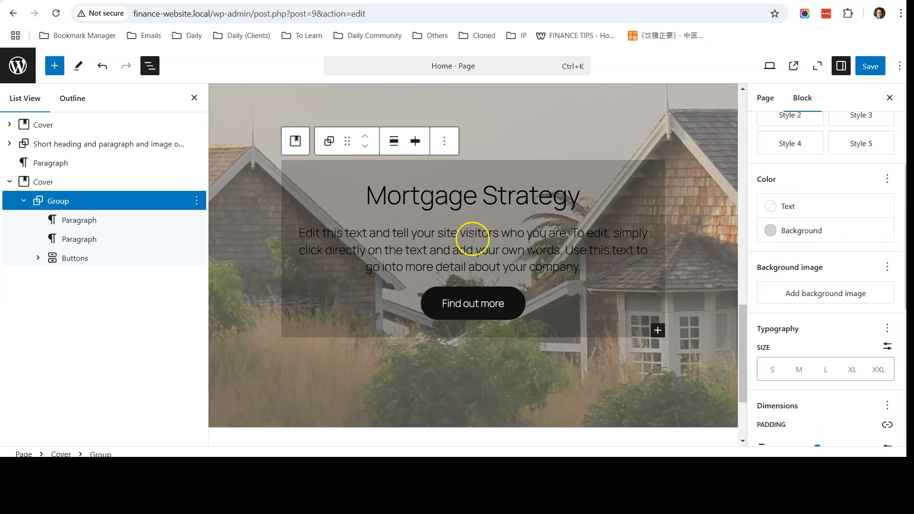
scroll(534, 268, "up", 2)
scroll(533, 268, "down", 2)
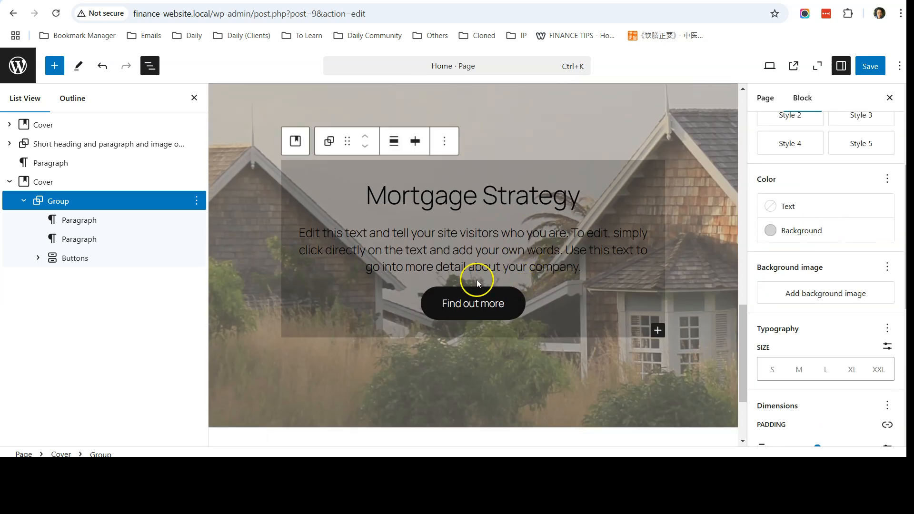
scroll(485, 225, "up", 2)
scroll(485, 225, "down", 3)
scroll(485, 225, "up", 8)
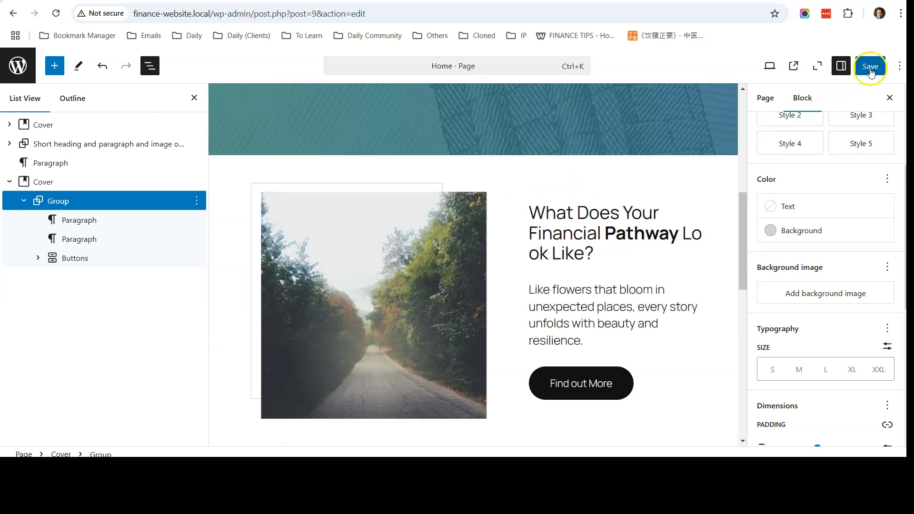
left_click(870, 68)
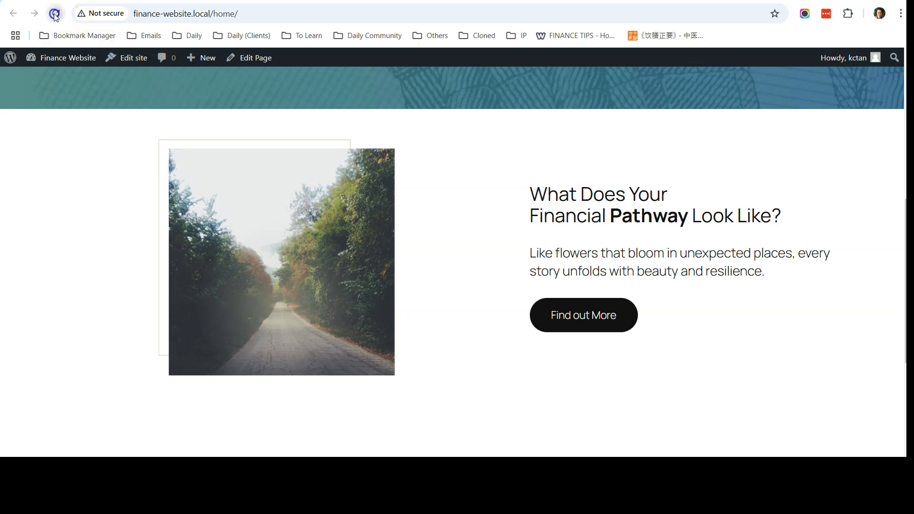
left_click(55, 15)
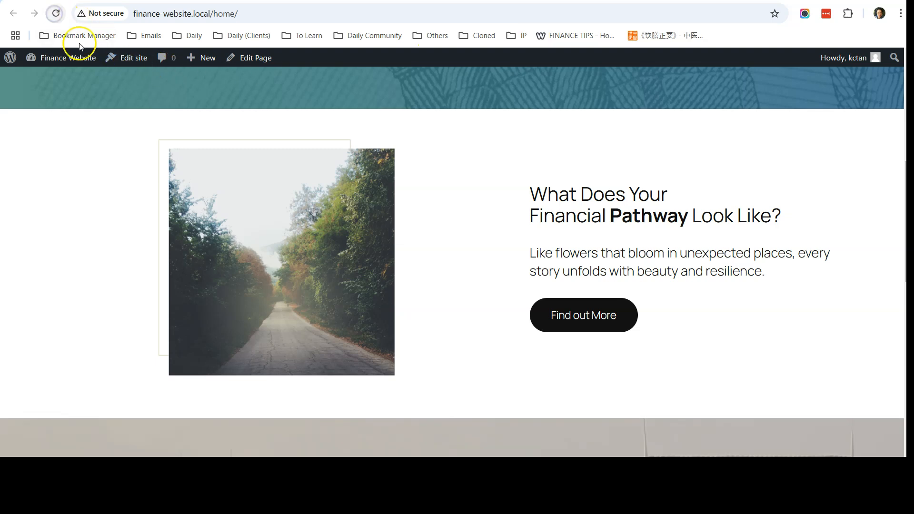
scroll(110, 170, "down", 8)
scroll(110, 170, "up", 1)
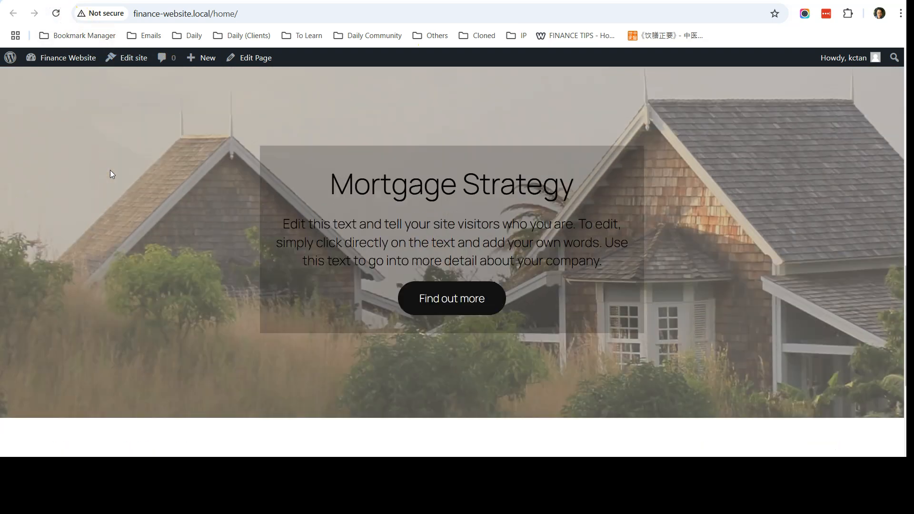
scroll(677, 258, "up", 1)
scroll(647, 244, "down", 2)
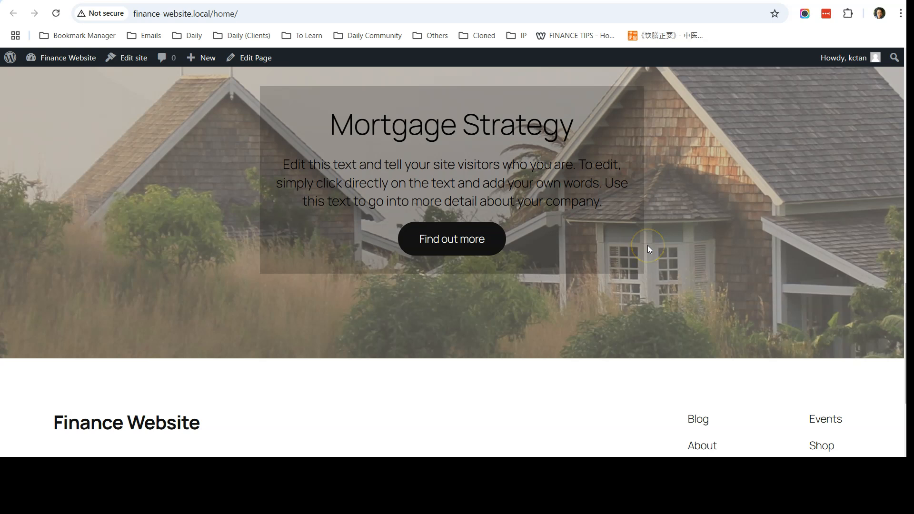
scroll(648, 245, "down", 2)
scroll(648, 245, "up", 6)
scroll(648, 246, "up", 3)
scroll(647, 245, "down", 12)
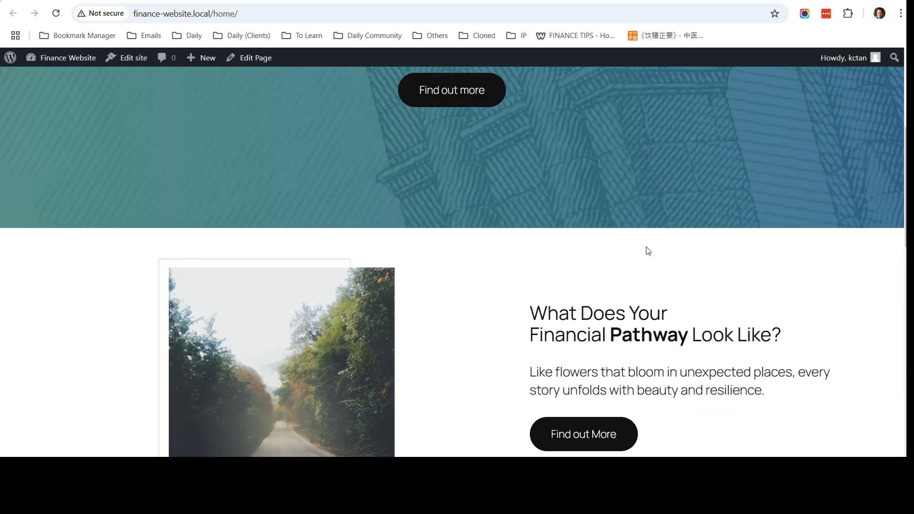
scroll(646, 247, "down", 4)
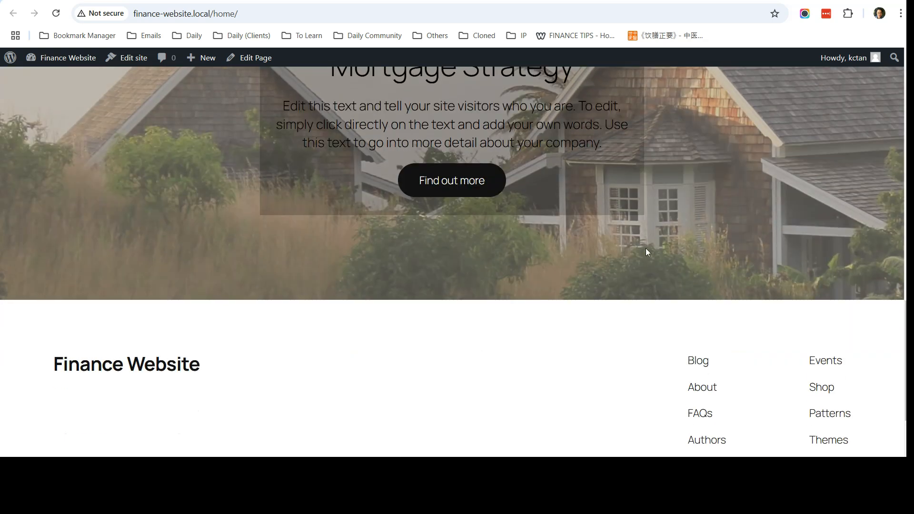
scroll(645, 248, "up", 8)
scroll(648, 252, "up", 4)
scroll(534, 238, "down", 10)
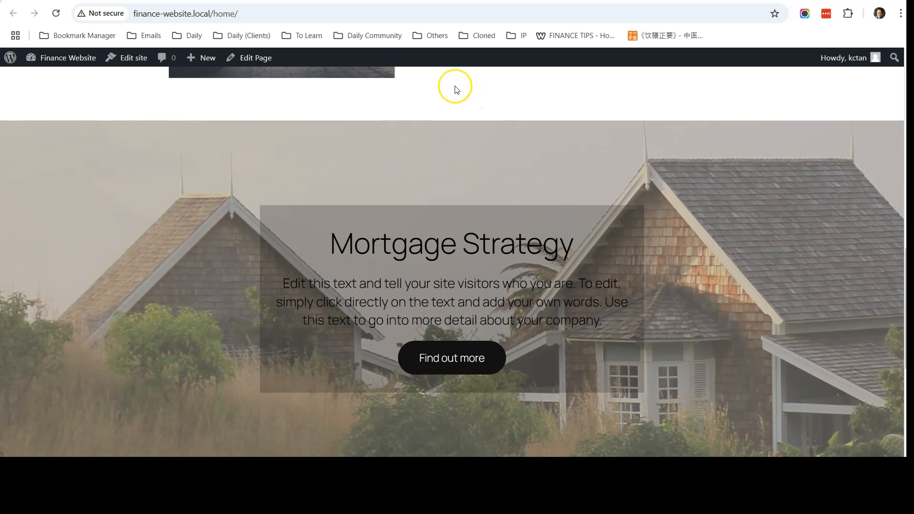
scroll(461, 217, "down", 4)
scroll(461, 219, "up", 9)
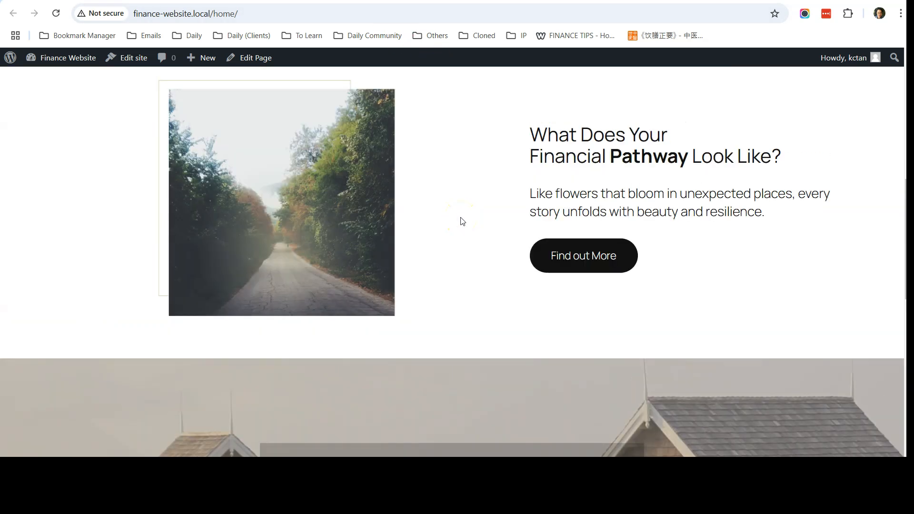
scroll(462, 220, "up", 2)
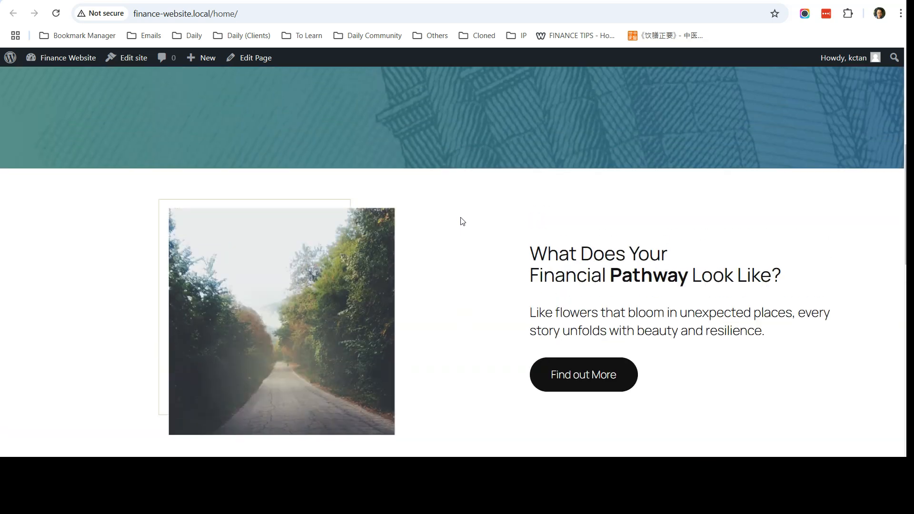
scroll(462, 220, "up", 3)
left_click(581, 275)
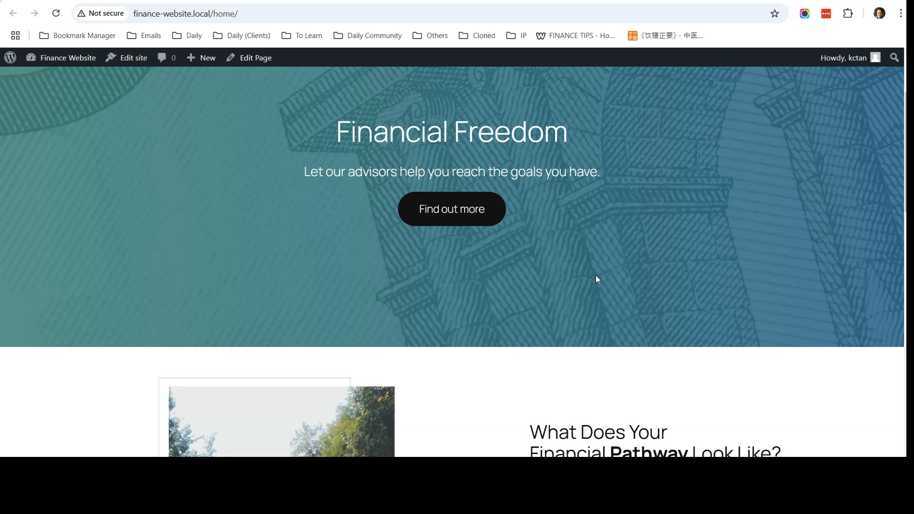
scroll(592, 281, "down", 7)
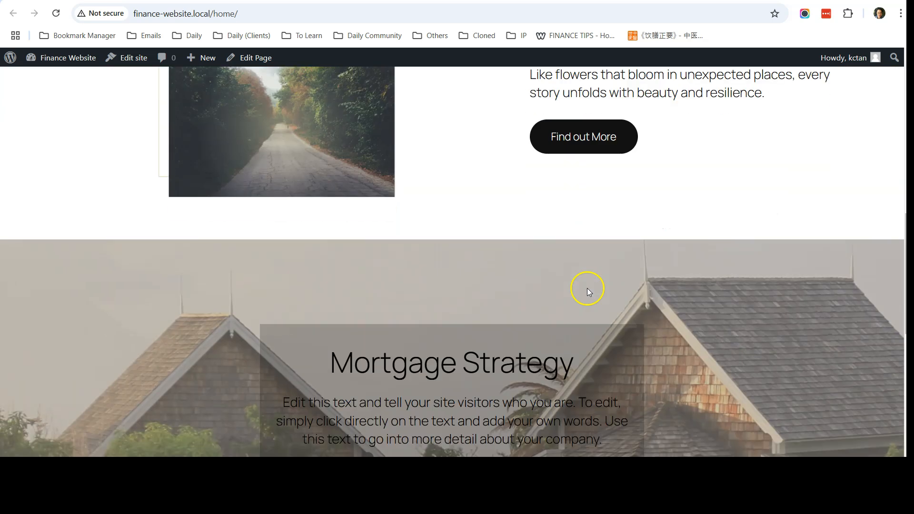
scroll(586, 290, "down", 3)
scroll(587, 289, "down", 3)
scroll(585, 293, "up", 15)
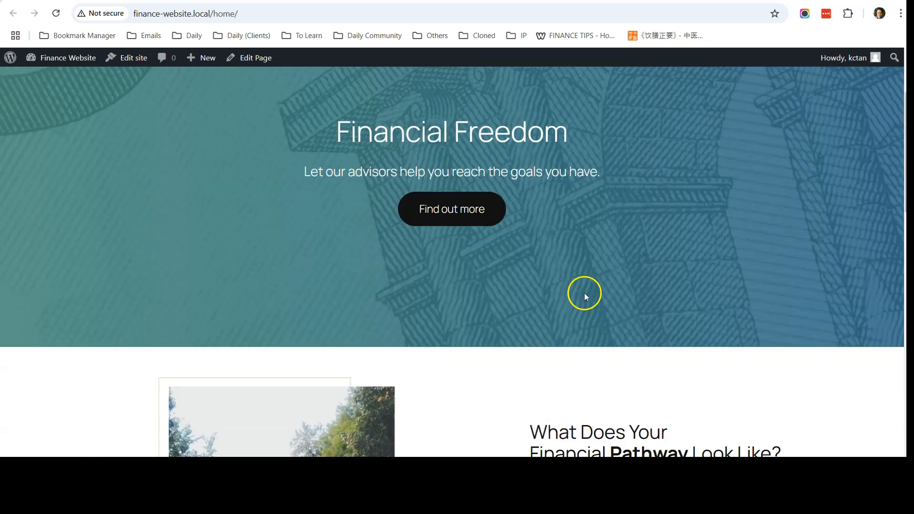
scroll(585, 296, "up", 2)
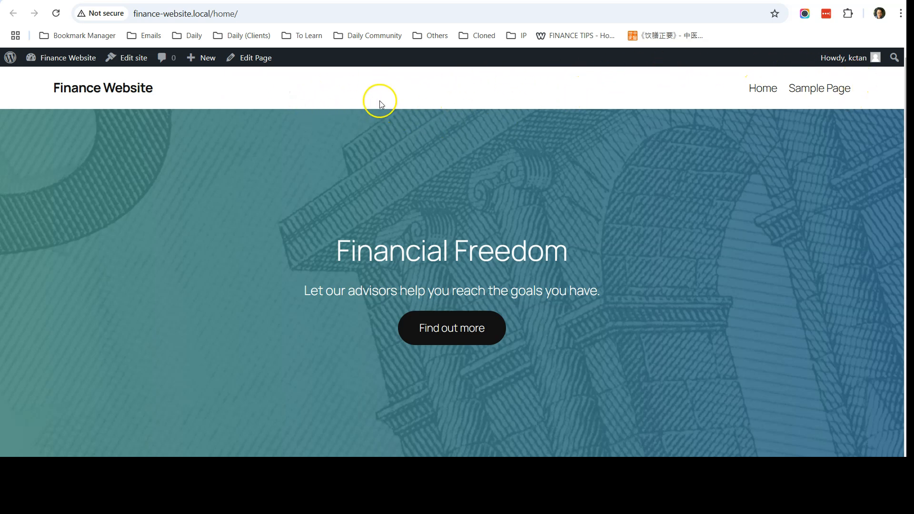
Go from Pages through Appearance > Editor > Patterns and open the Header template part.
left_click(255, 57)
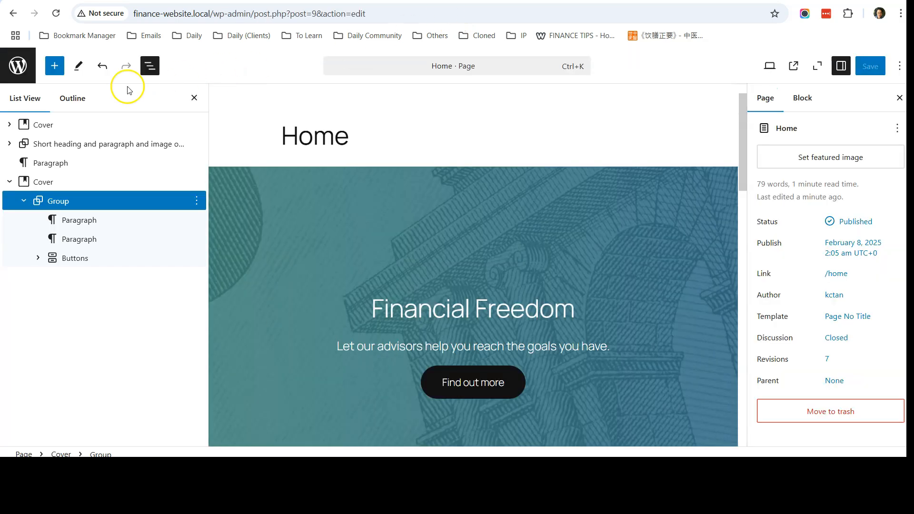
left_click(19, 65)
mouse_move(44, 85)
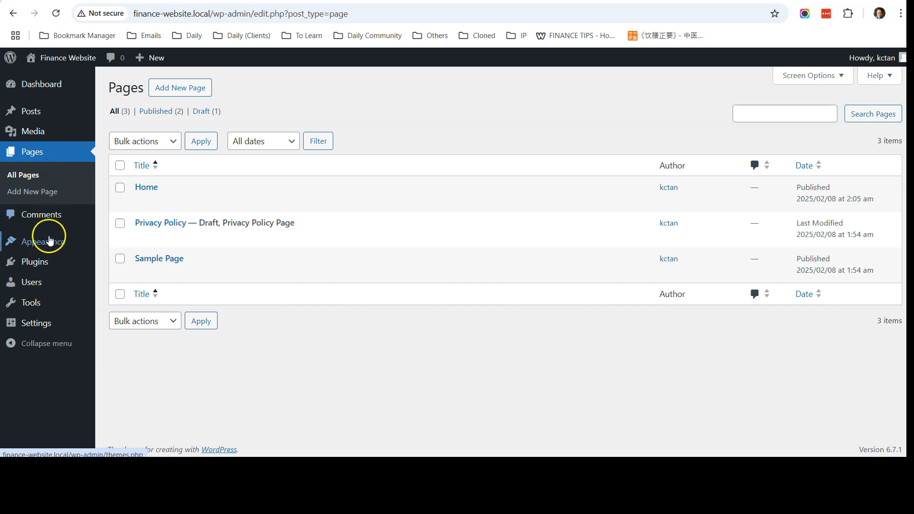
mouse_move(102, 243)
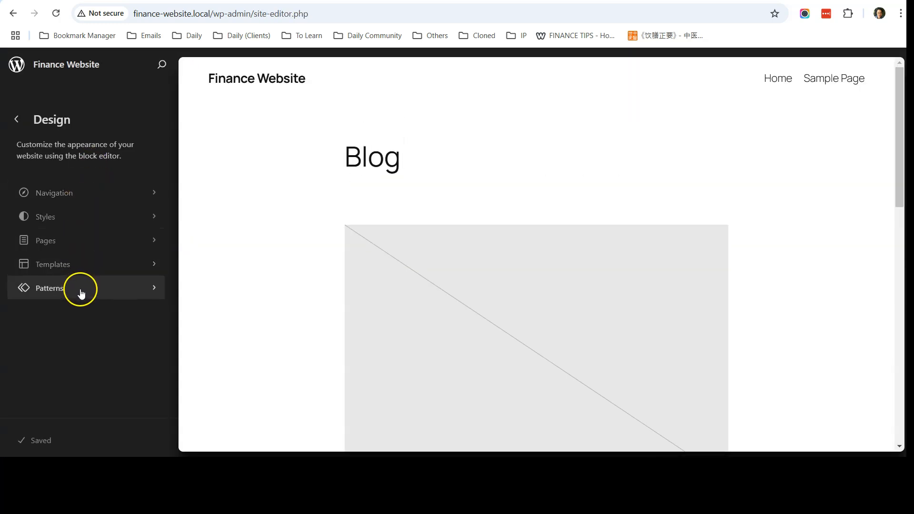
left_click(77, 288)
left_click(66, 216)
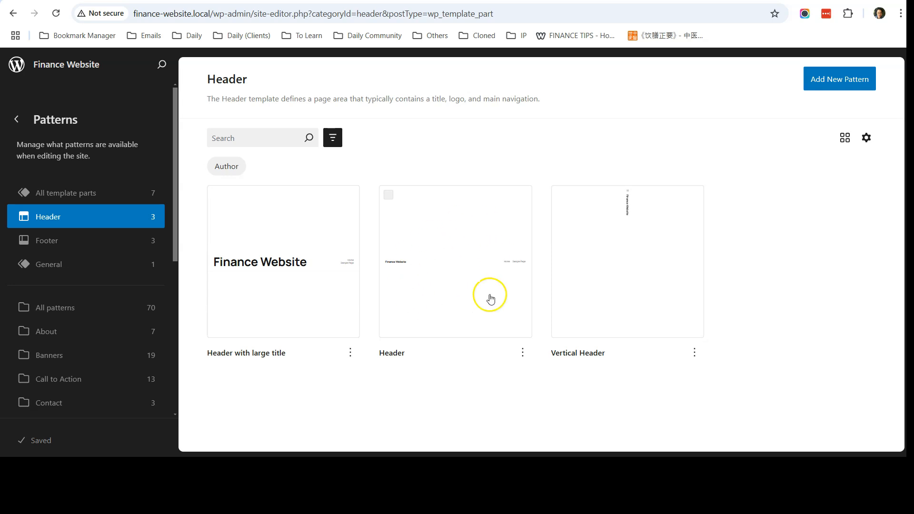
left_click(414, 265)
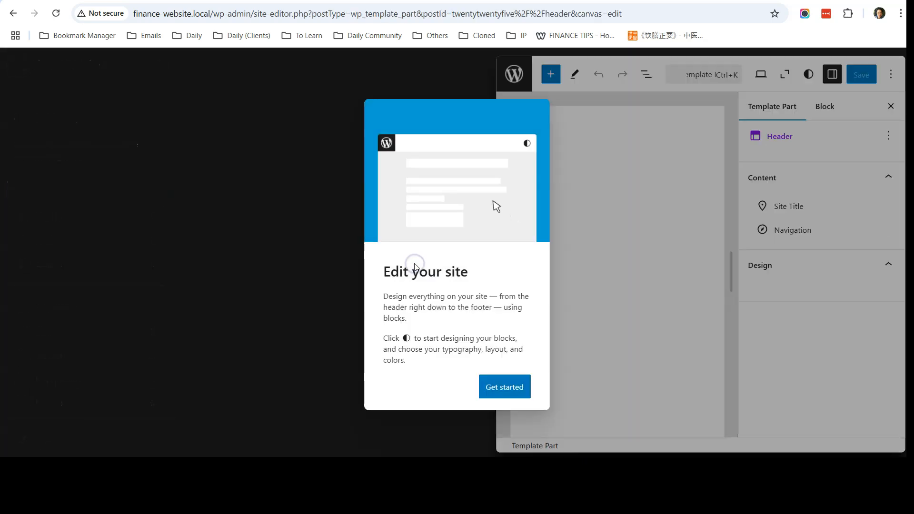
Expand Group > Group > Row in the header's List View and select the Site Title.
left_click(515, 389)
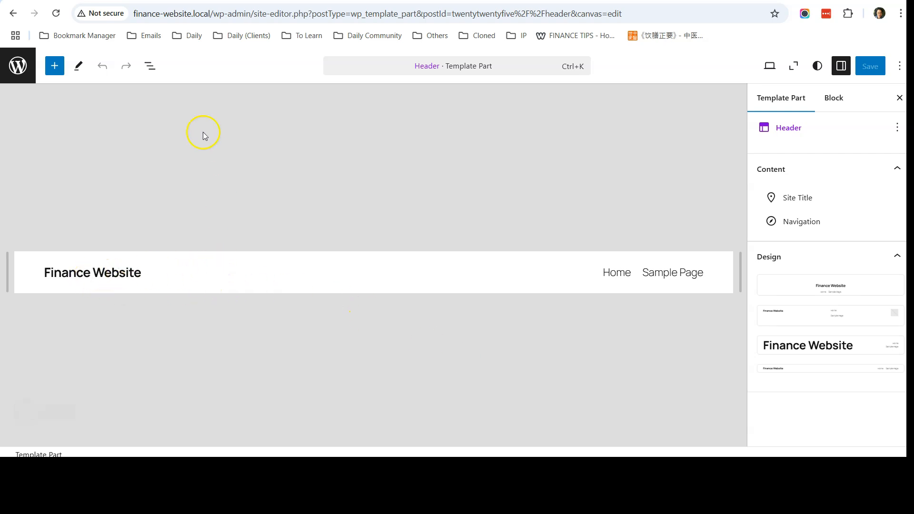
left_click(151, 67)
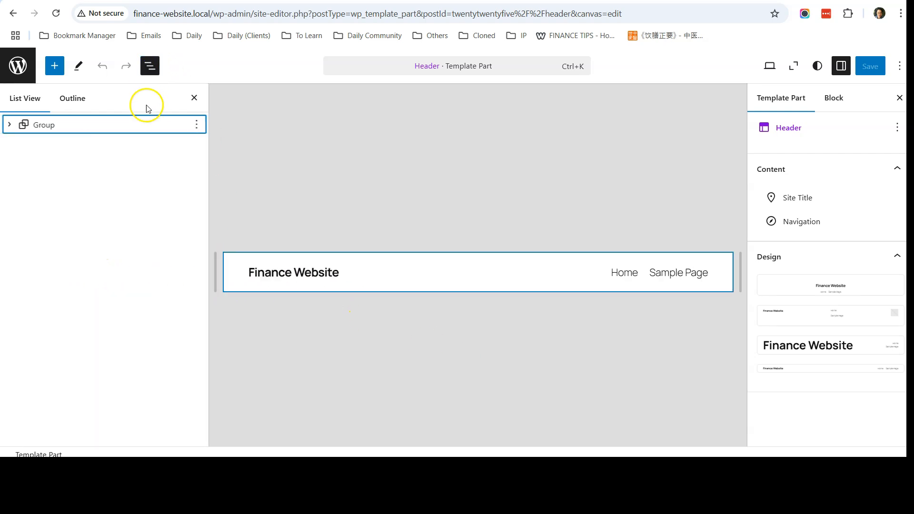
left_click(9, 126)
left_click(22, 144)
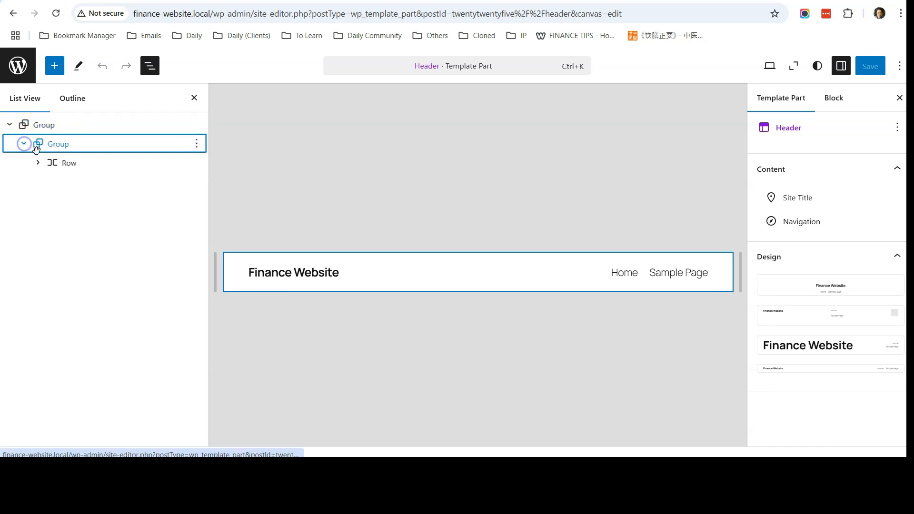
left_click(37, 164)
left_click(90, 183)
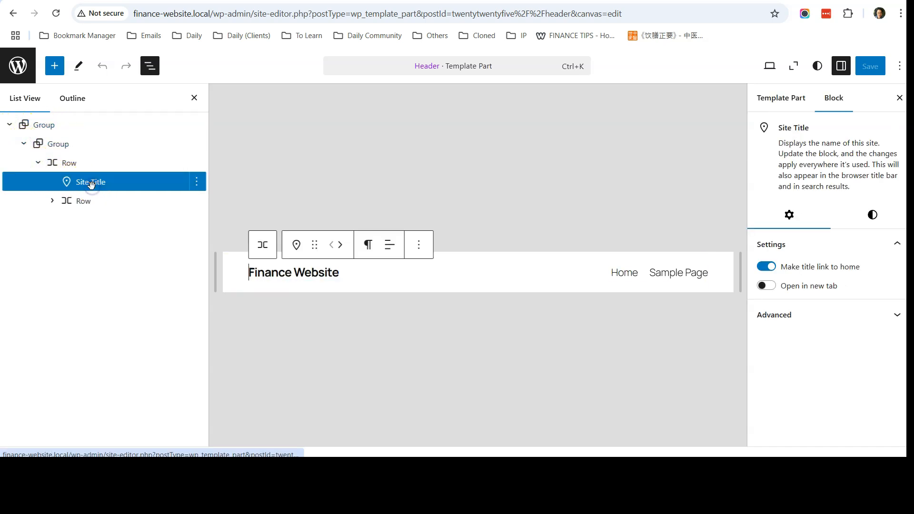
Move the site title right of the links, then back left of Home and Sample Page.
left_click(84, 200)
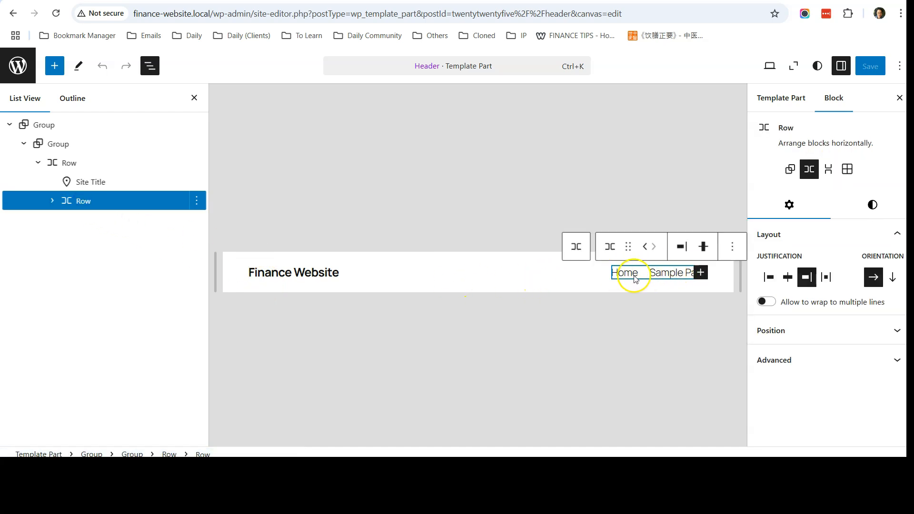
left_click(111, 168)
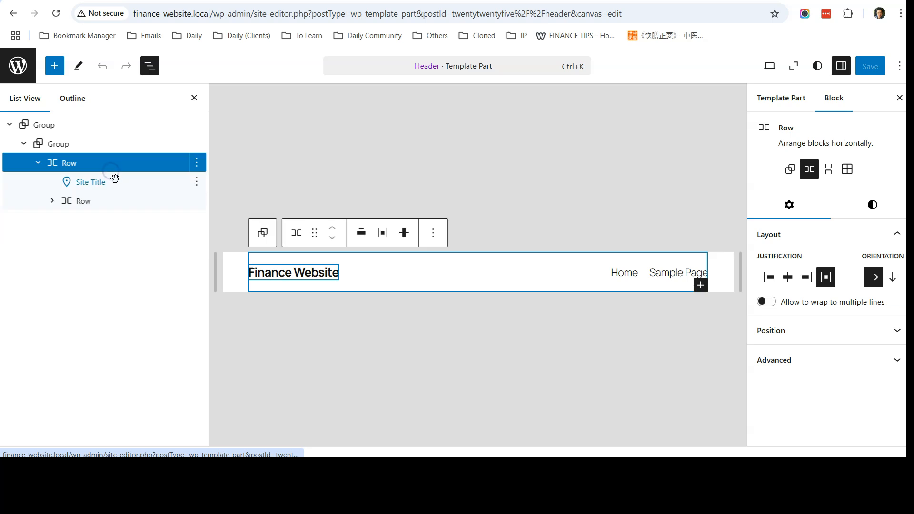
left_click(114, 181)
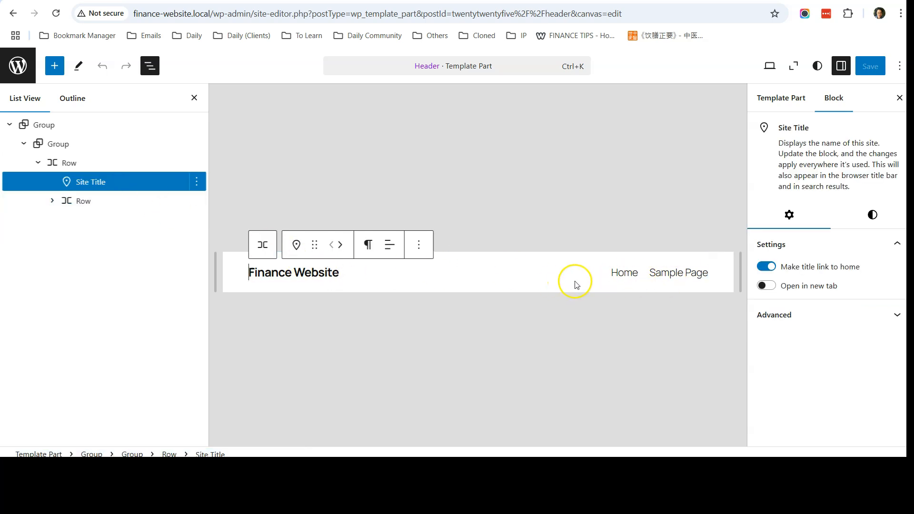
left_click(60, 124)
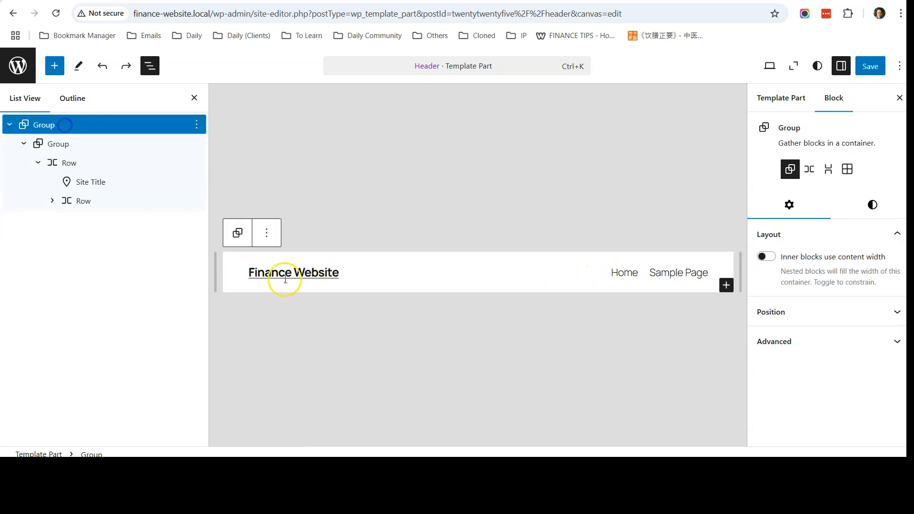
left_click(98, 181)
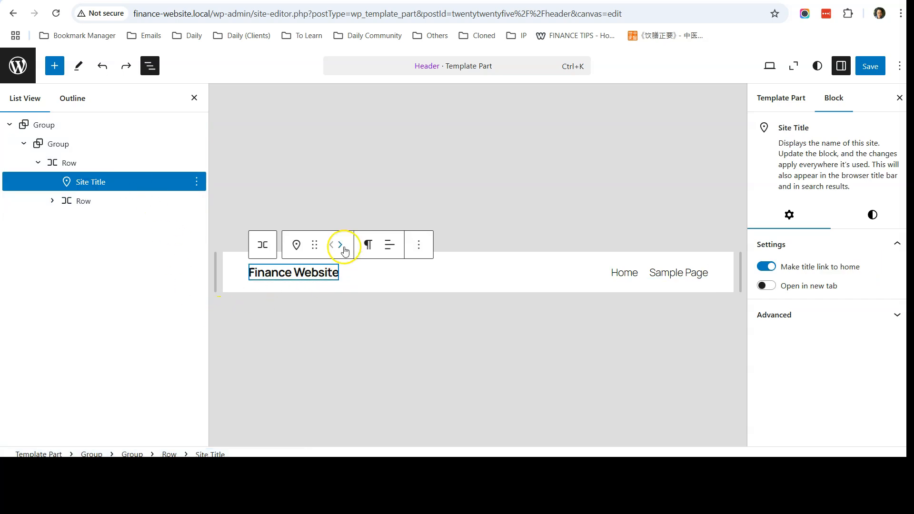
left_click(341, 245)
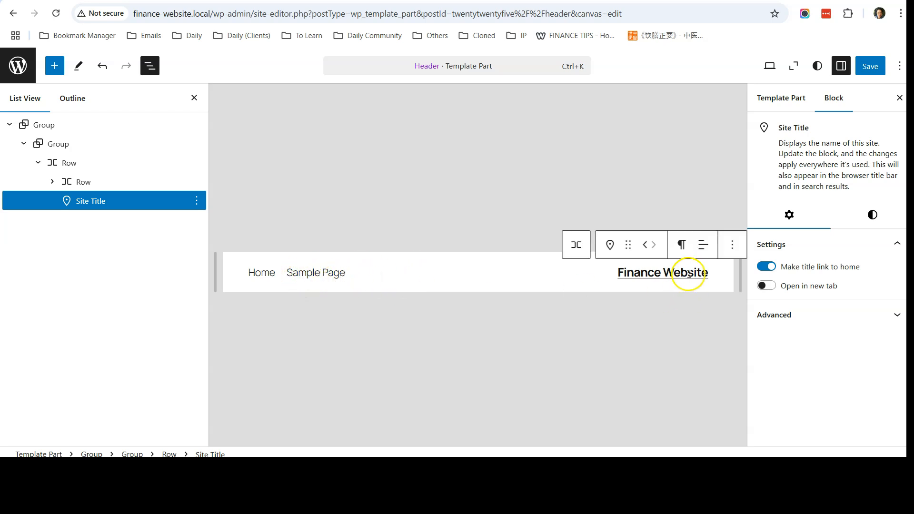
left_click(644, 244)
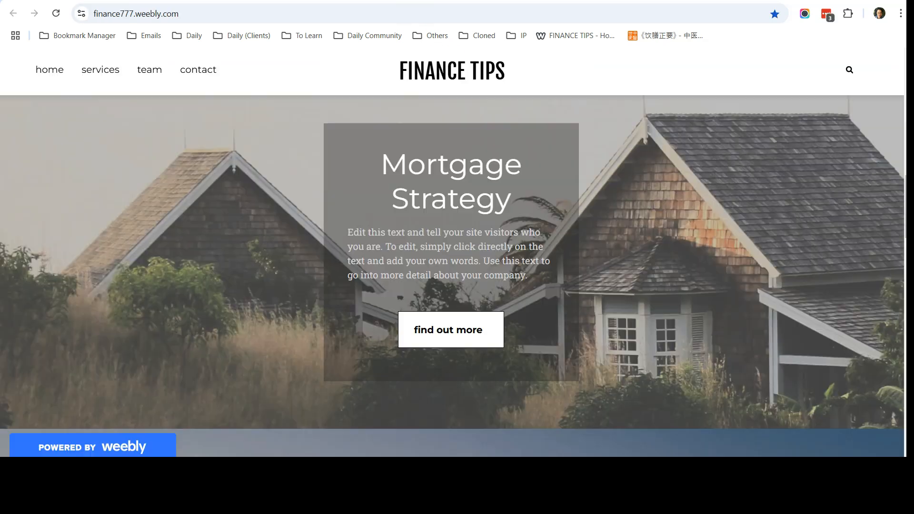
Scroll the Weebly FINANCE TIPS site back up to its centred title and Financial Freedom hero.
scroll(261, 139, "up", 15)
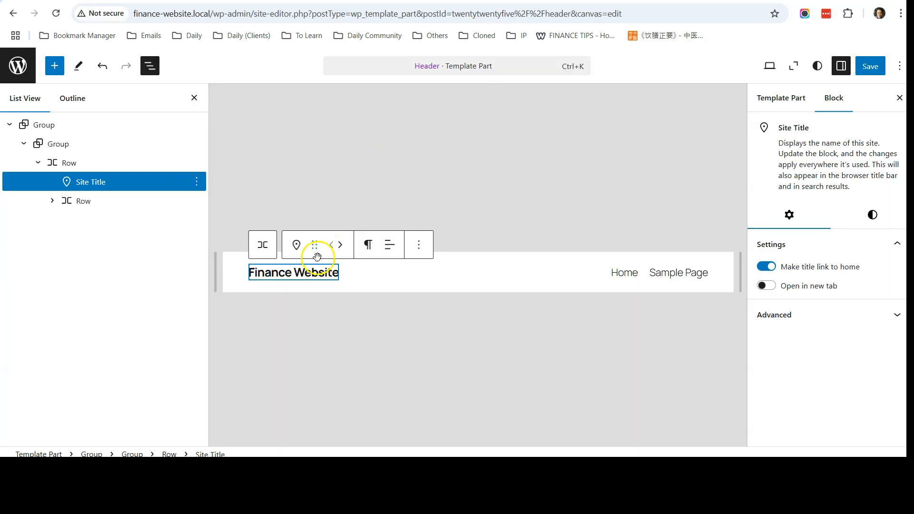
left_click(305, 274)
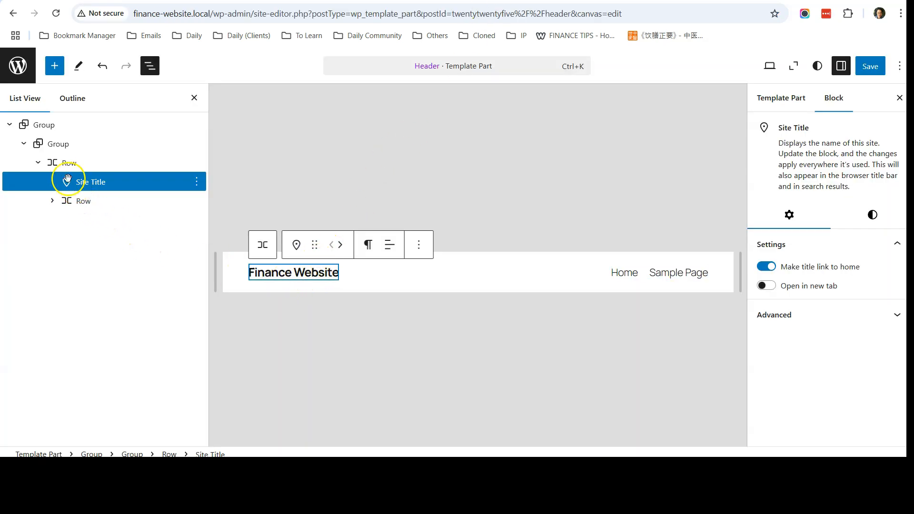
Move the Site Title above the navigation row, centre its text, and centre the Home and Sample Page links.
left_click(37, 164)
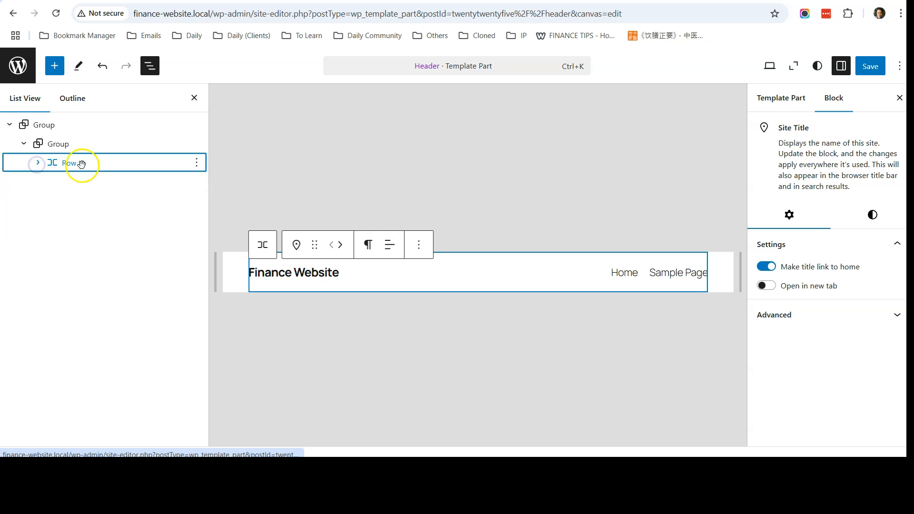
left_click(38, 163)
left_click_drag(88, 183, 66, 164)
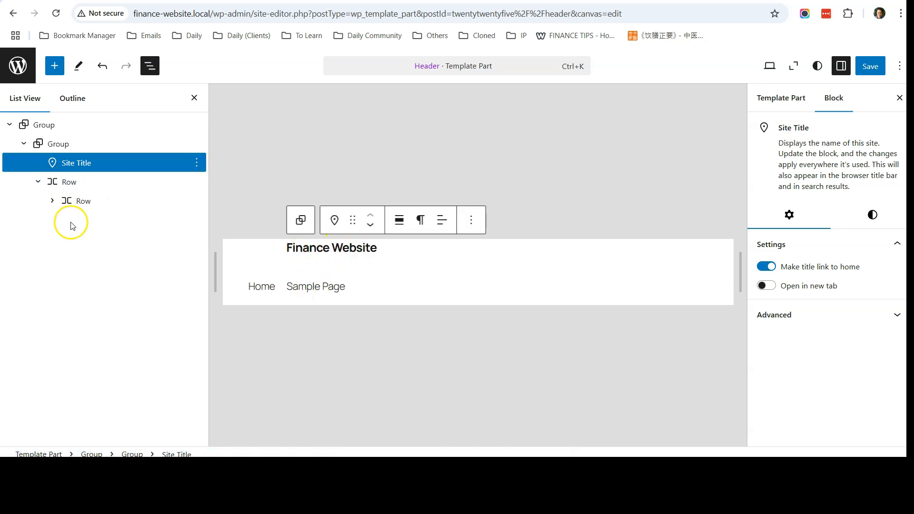
left_click(398, 221)
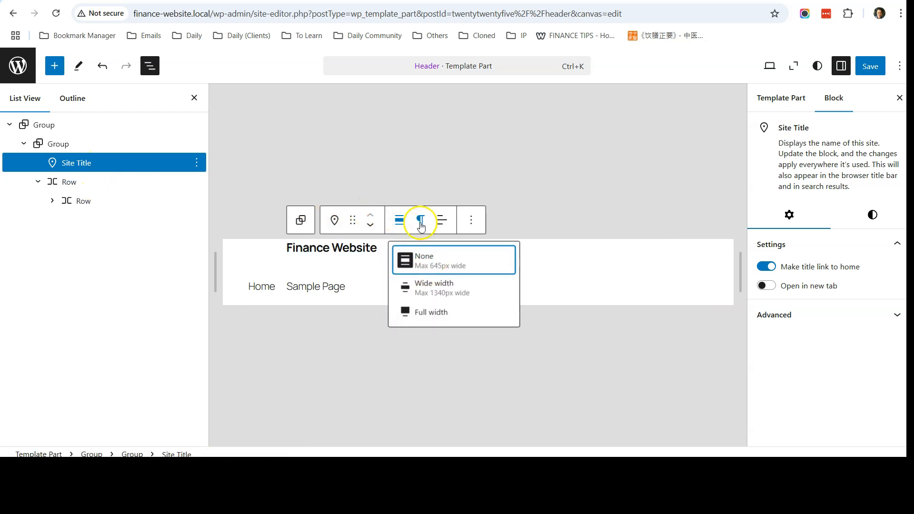
left_click(442, 220)
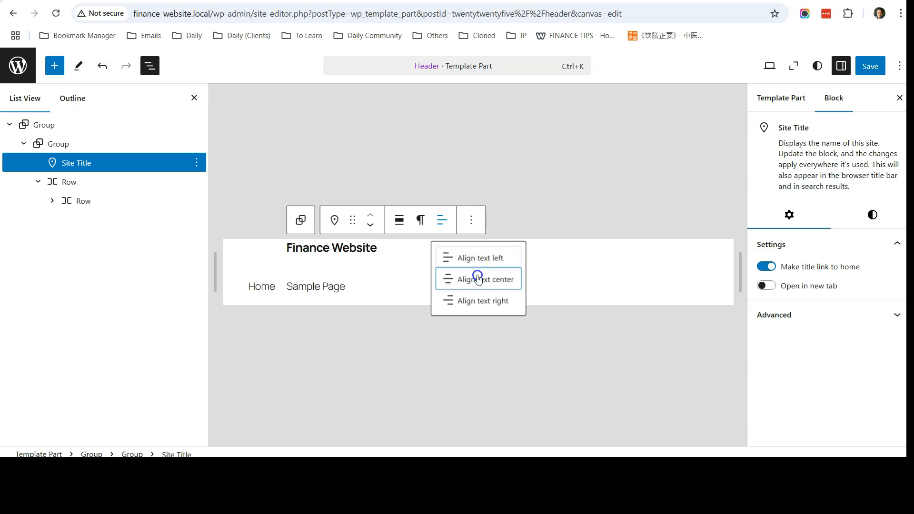
left_click(473, 278)
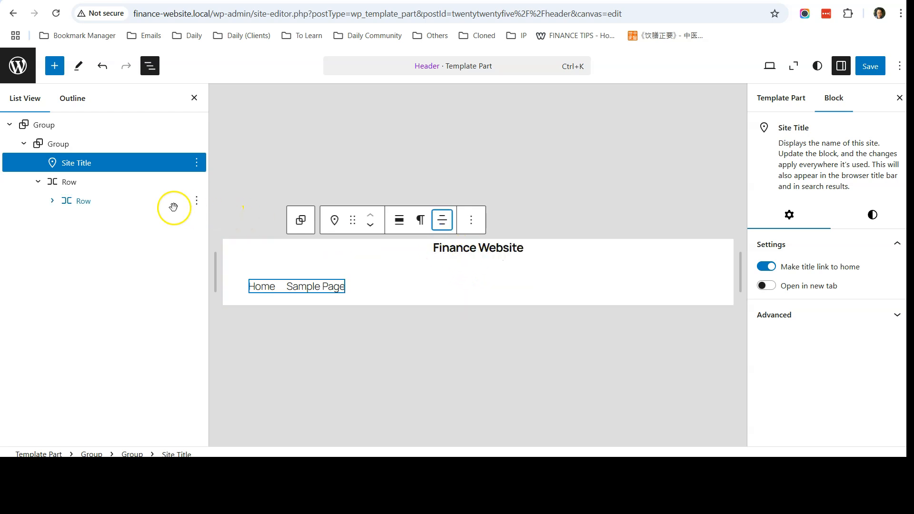
left_click(68, 183)
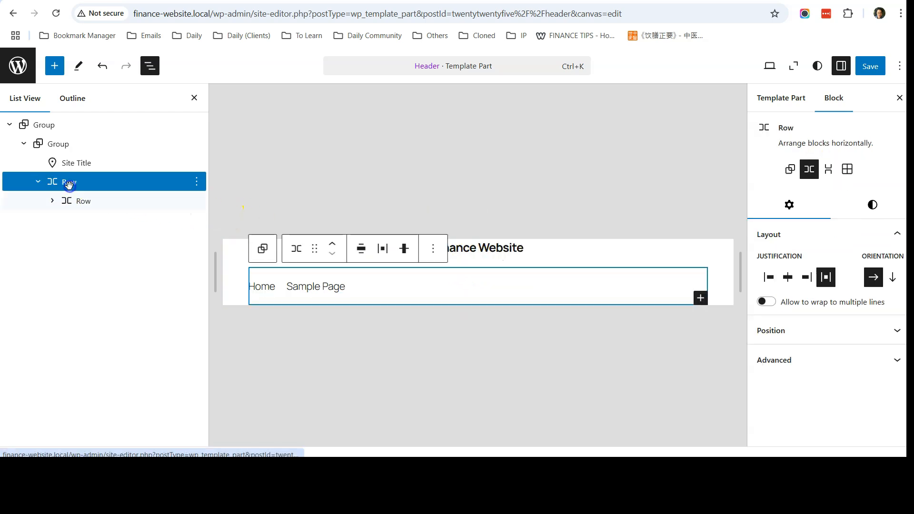
left_click(380, 253)
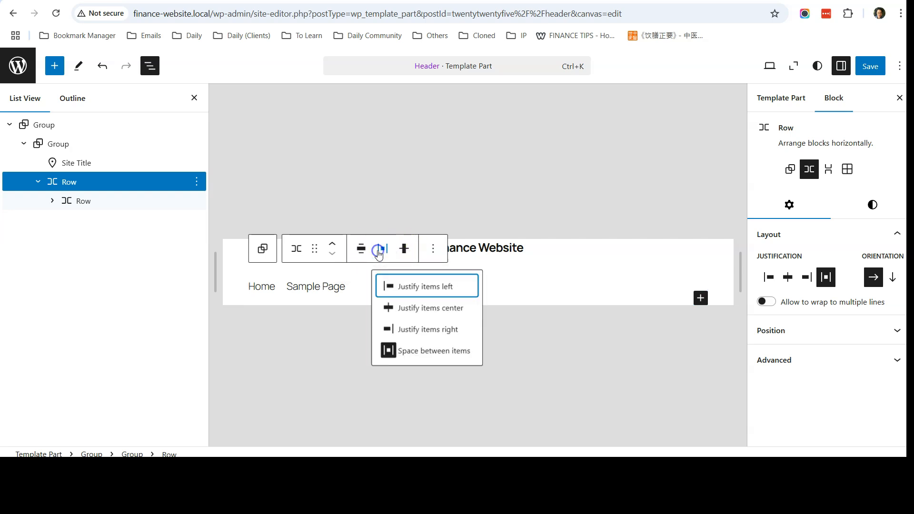
left_click(418, 307)
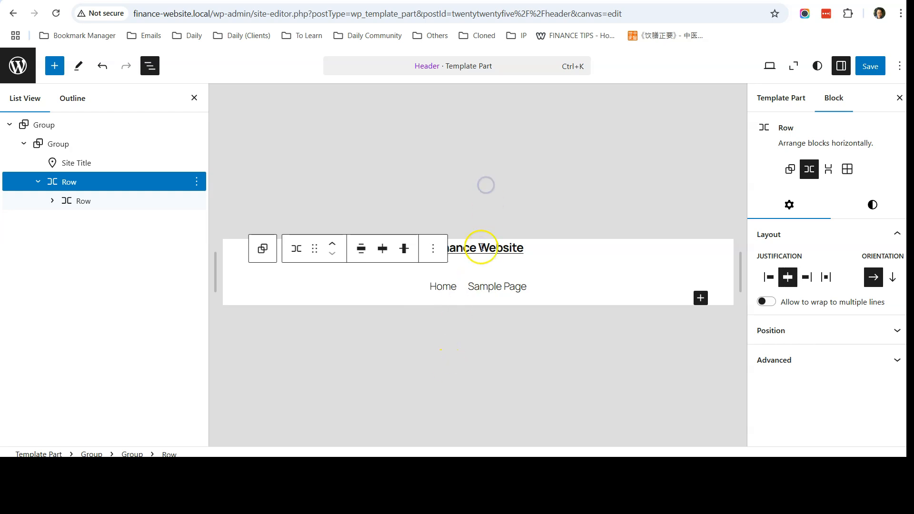
Set the Finance Website title to Extra Large size and save the header.
left_click(98, 164)
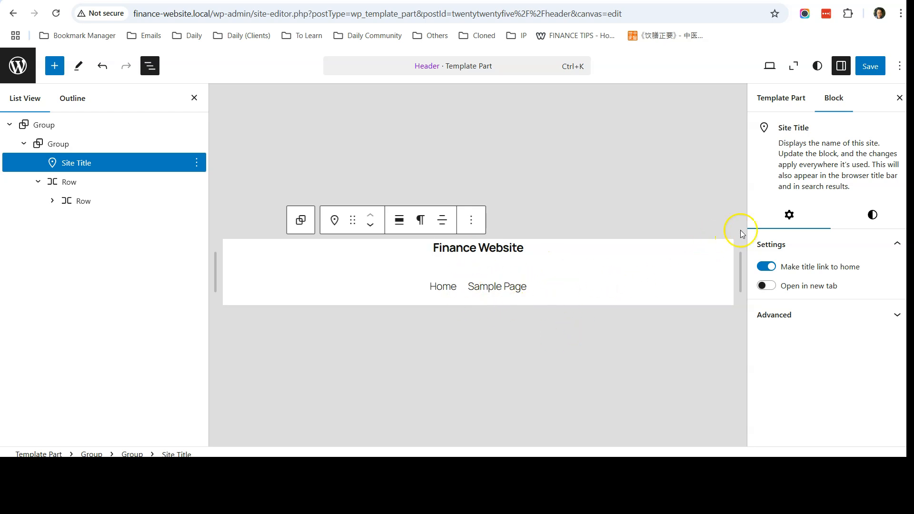
left_click(877, 220)
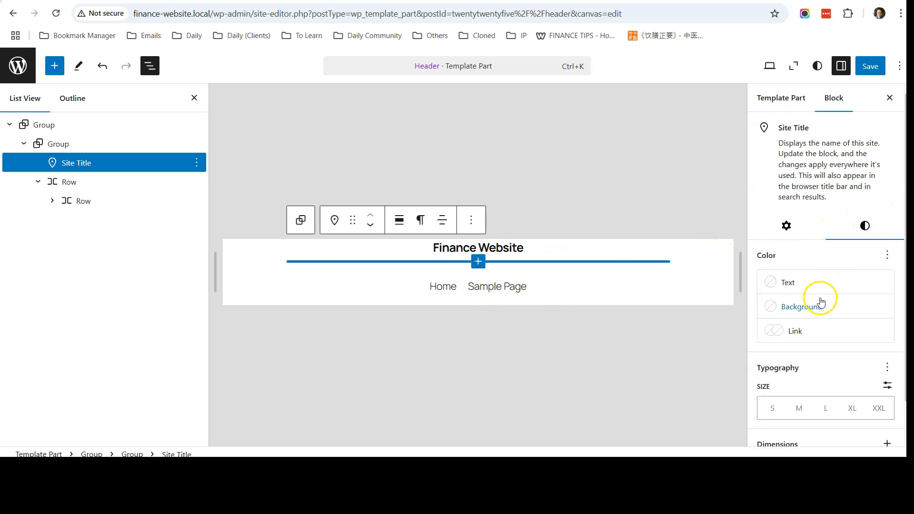
scroll(819, 301, "down", 1)
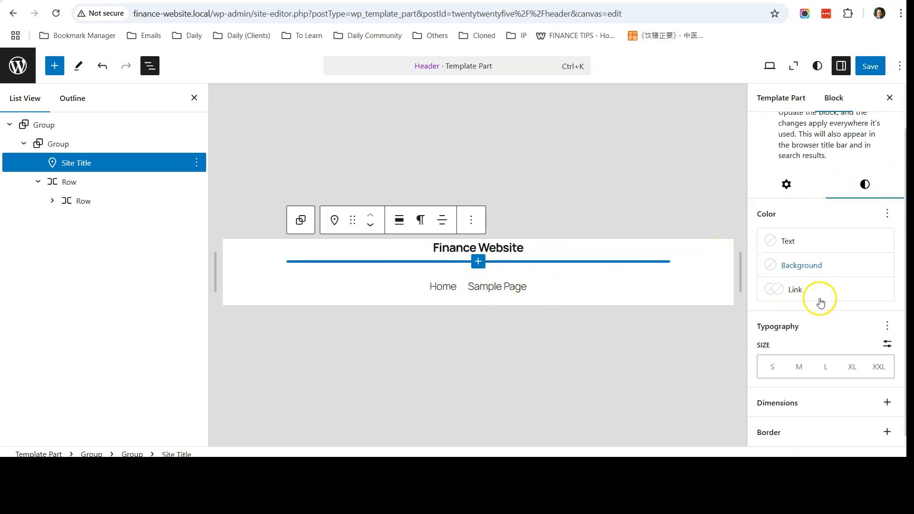
left_click(852, 367)
left_click(878, 368)
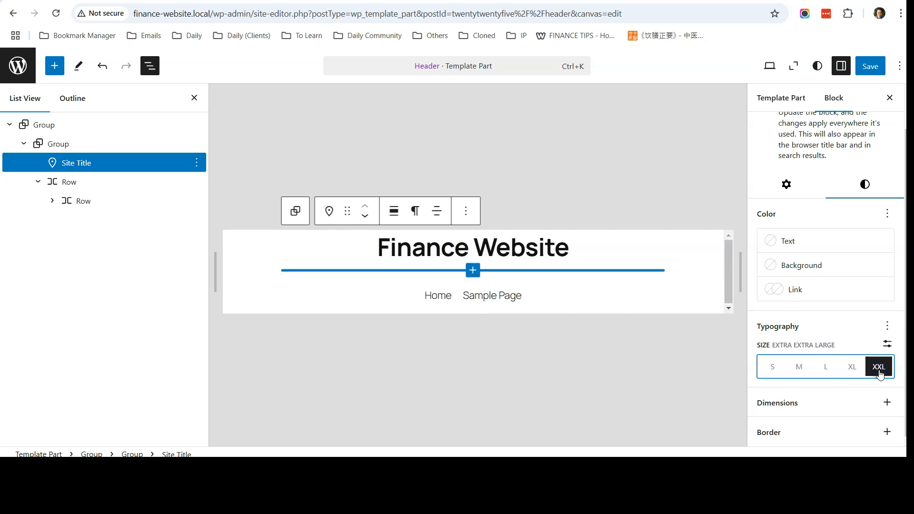
left_click(853, 370)
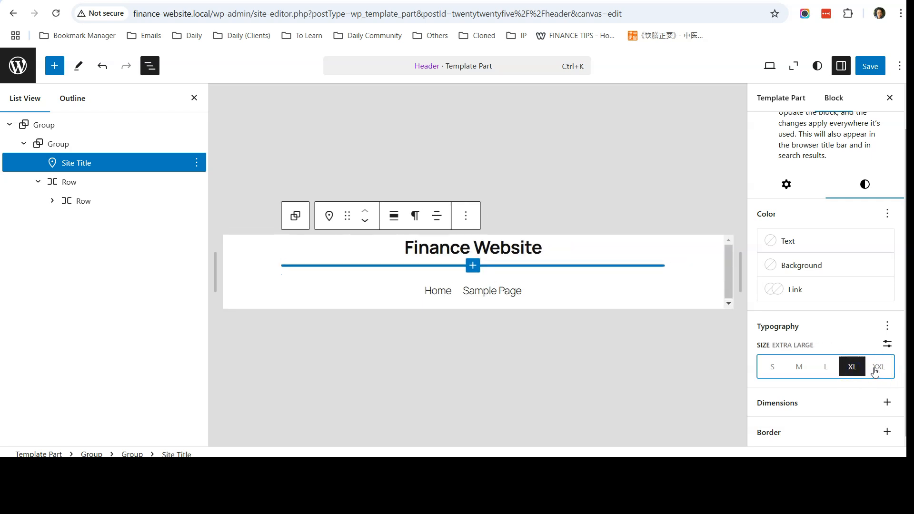
left_click(870, 67)
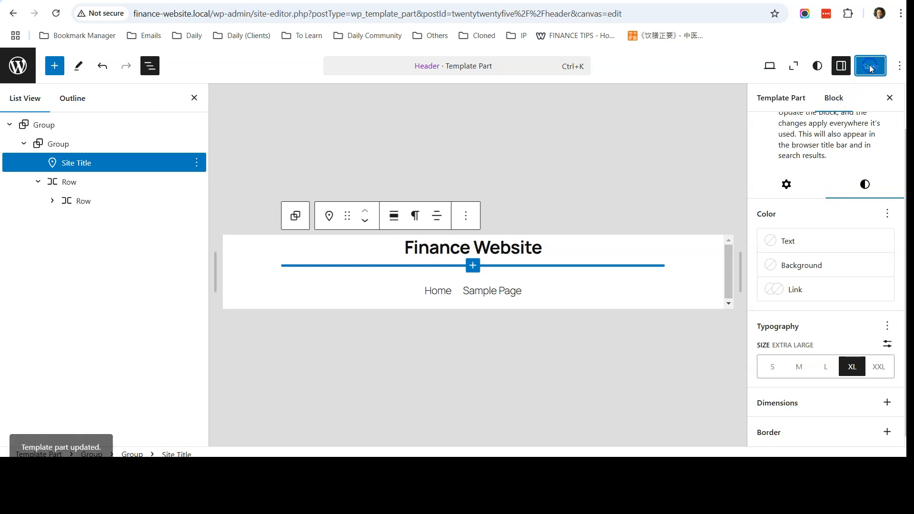
left_click(333, 1)
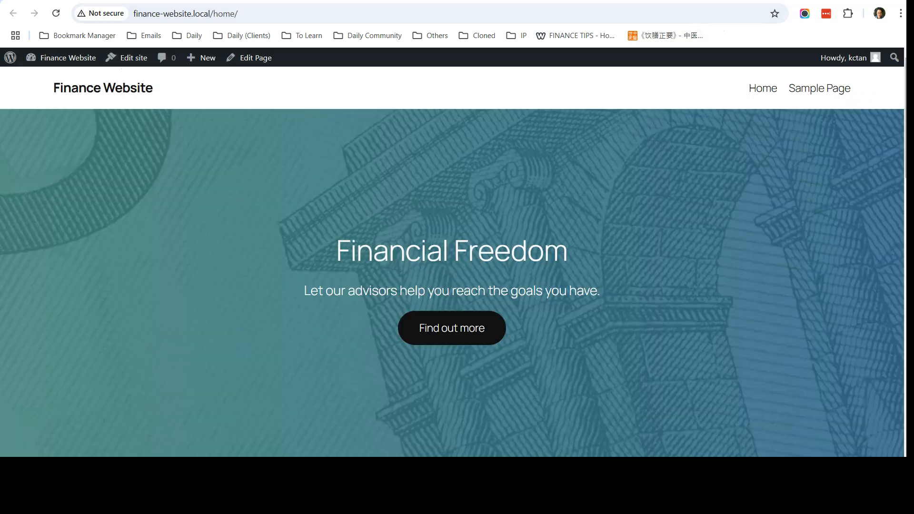
Reload the Home page to check the new header, then go to Pages > All Pages in the dashboard.
left_click(55, 14)
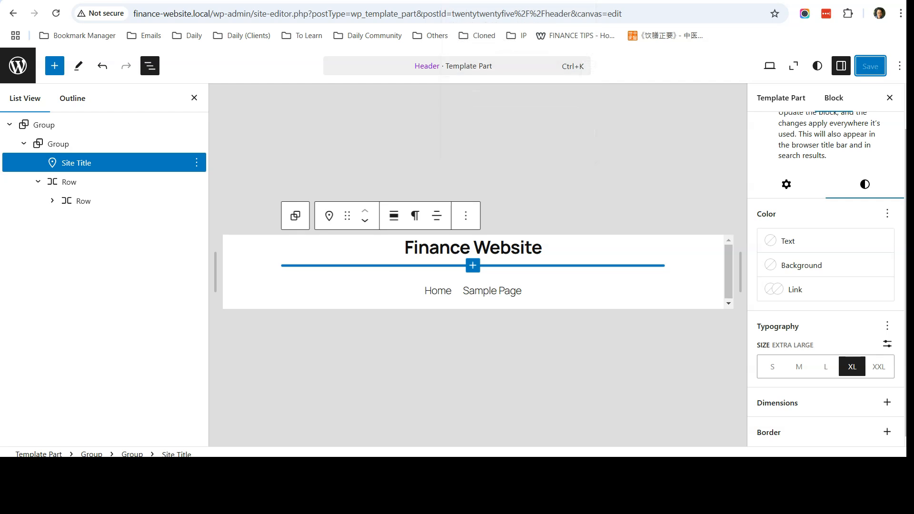
left_click(16, 65)
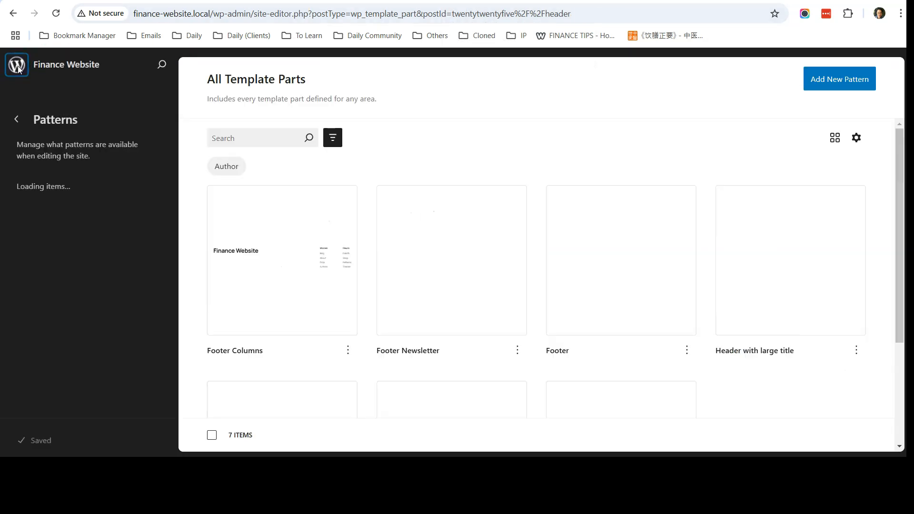
left_click(18, 67)
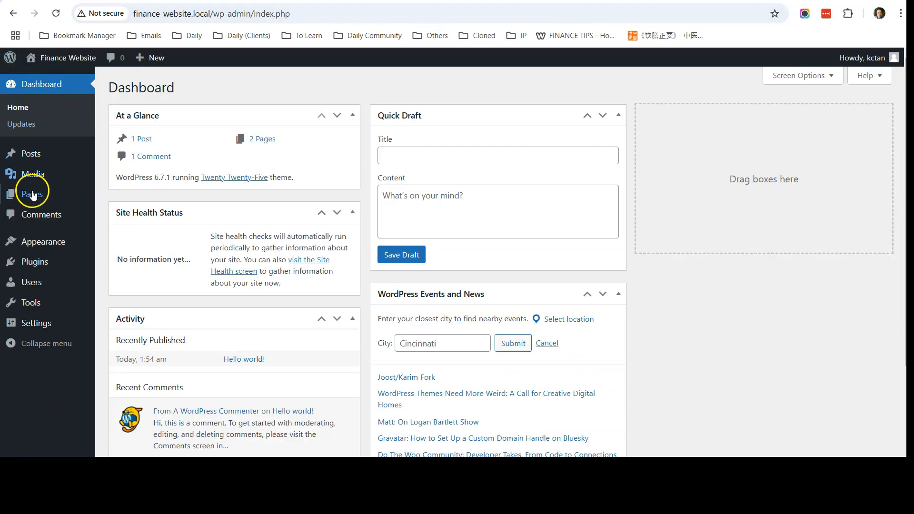
mouse_move(37, 198)
left_click(119, 197)
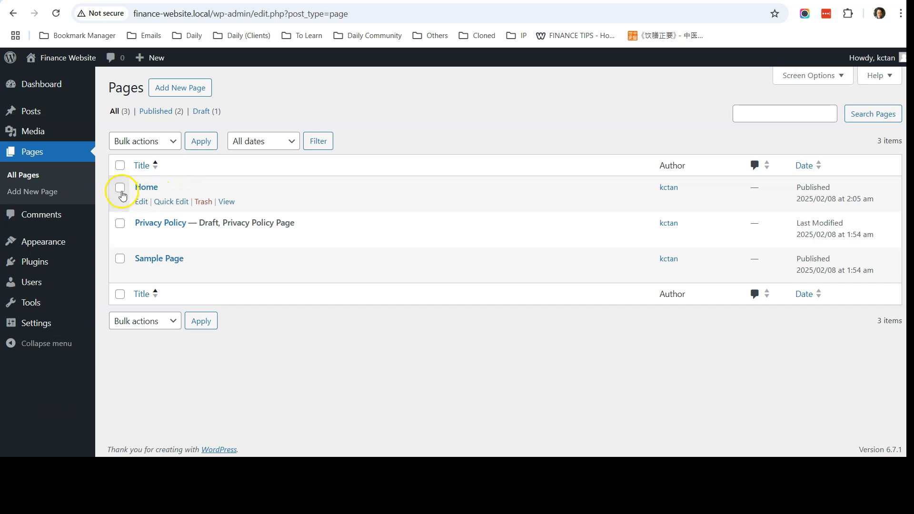
Return to the live Home page and review the centred Finance Website title above the links.
left_click(585, 1)
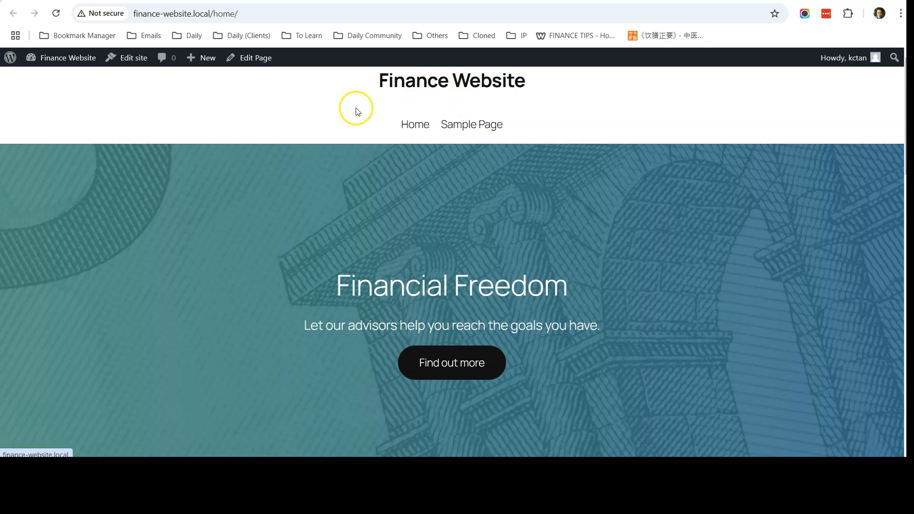
scroll(419, 214, "down", 3)
scroll(344, 260, "up", 3)
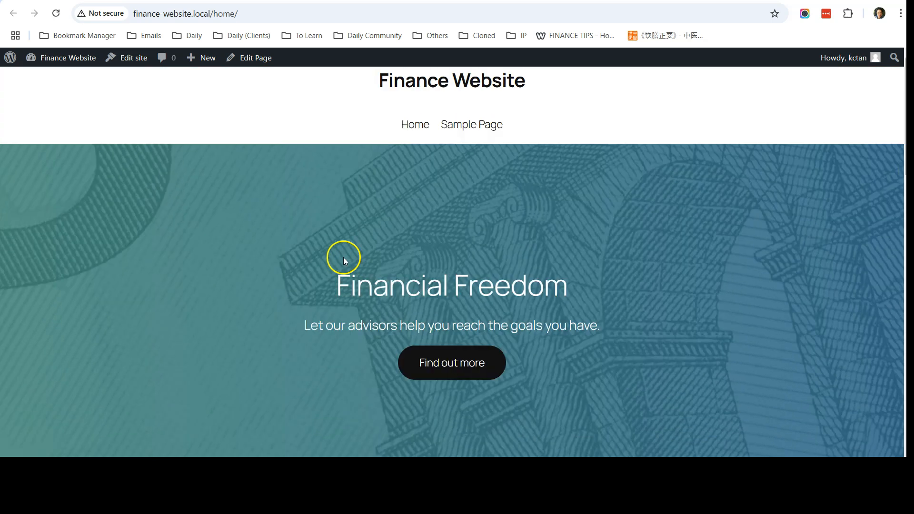
In Reading settings, set the homepage to the static Home page, save, and visit the site.
left_click(438, 84)
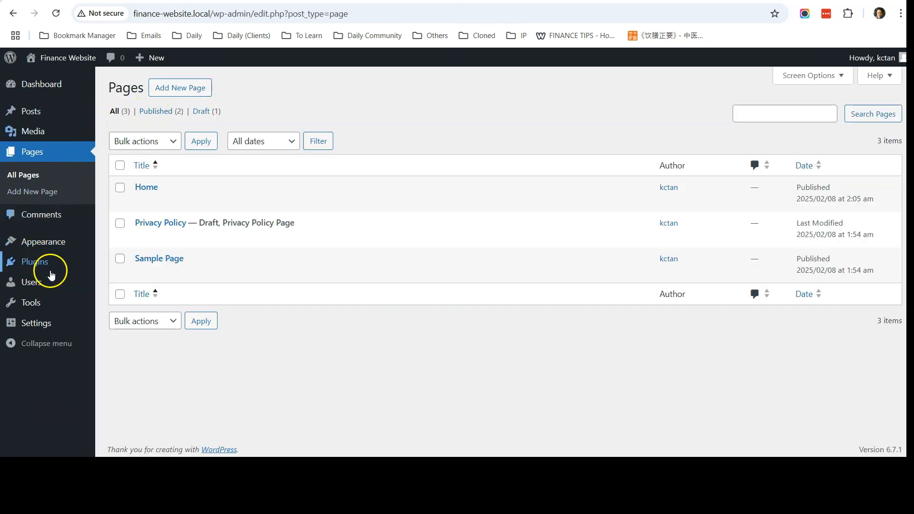
mouse_move(57, 322)
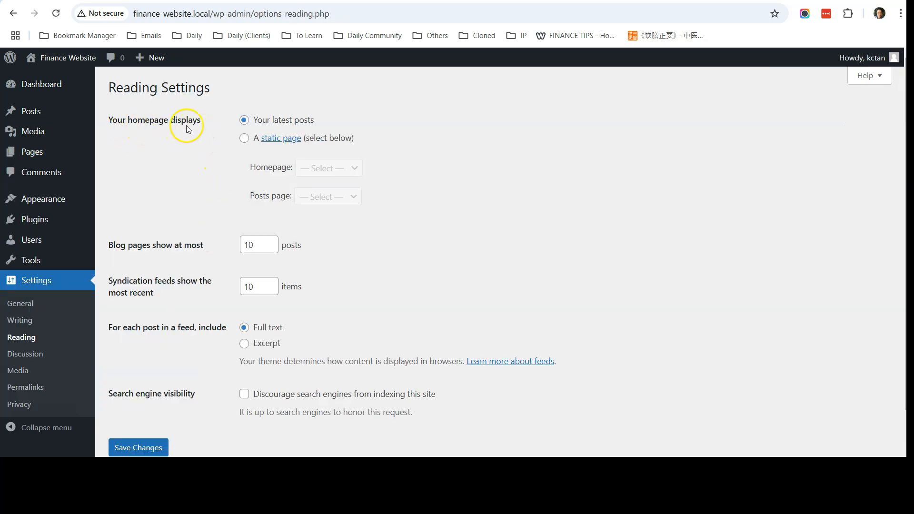
left_click(244, 139)
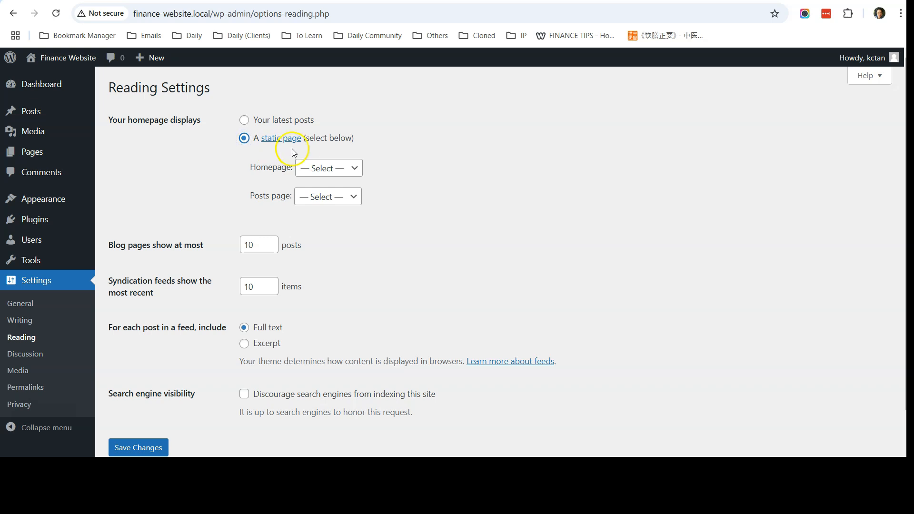
left_click(331, 174)
left_click(330, 202)
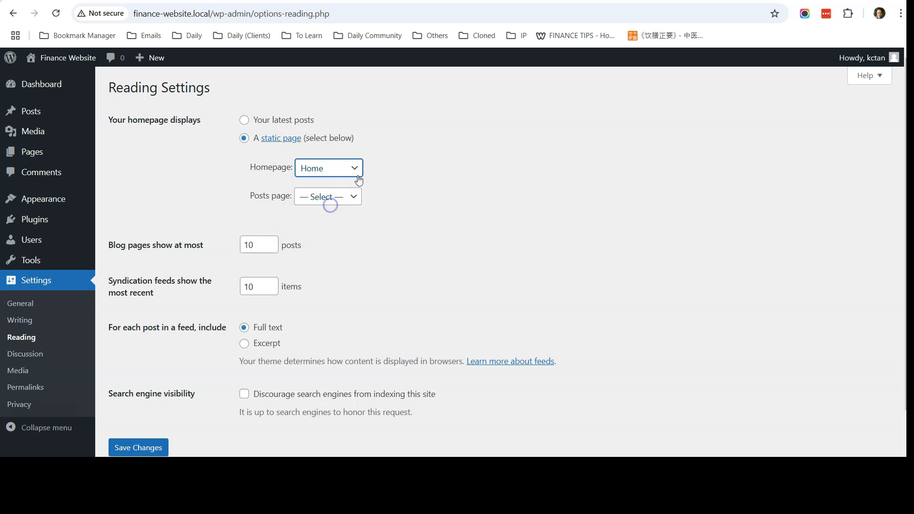
scroll(456, 222, "down", 2)
left_click(132, 400)
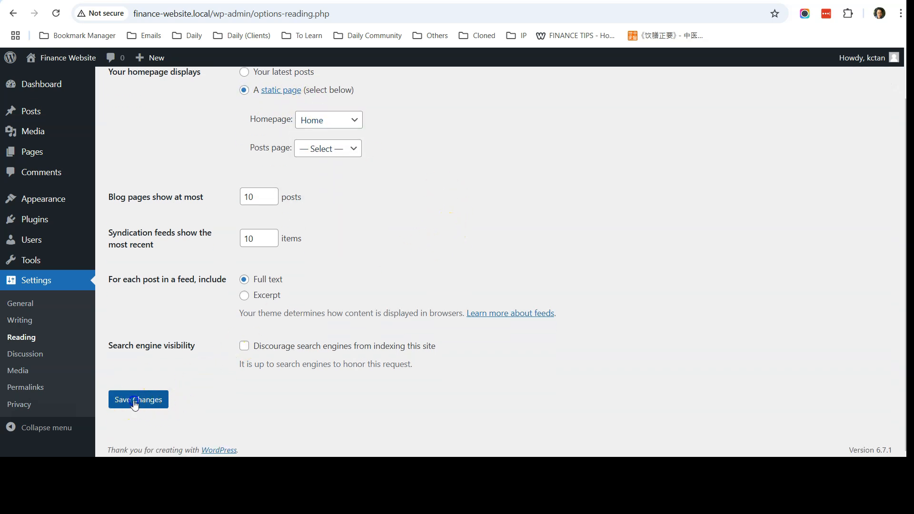
left_click(68, 57)
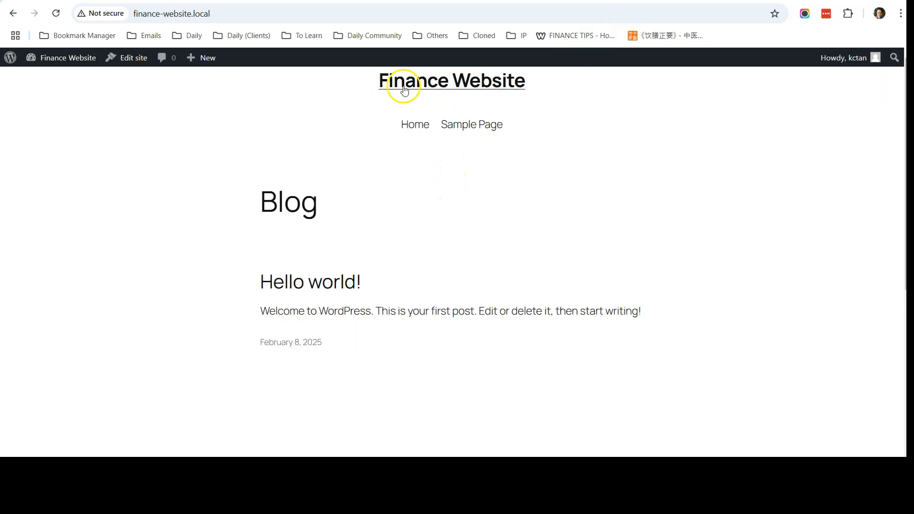
Load the front page via the site title and scroll through the Financial Freedom hero sections.
left_click(427, 85)
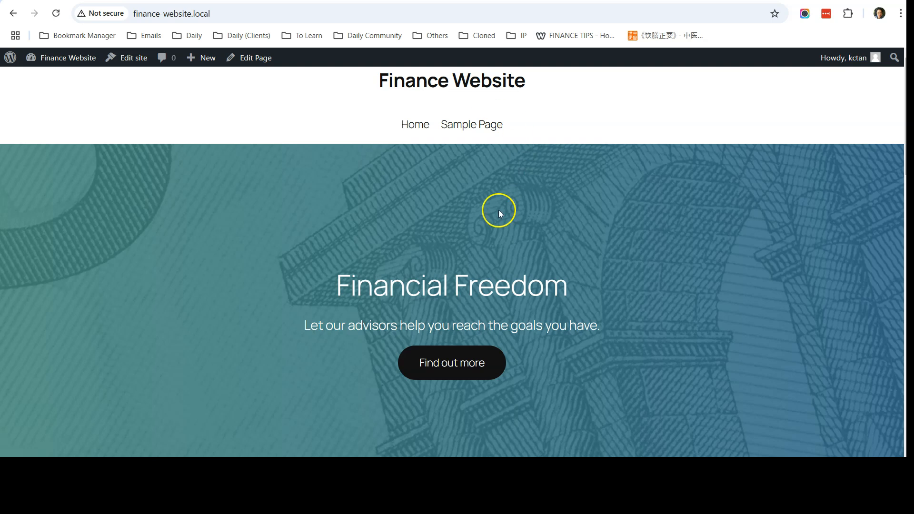
scroll(499, 210, "down", 15)
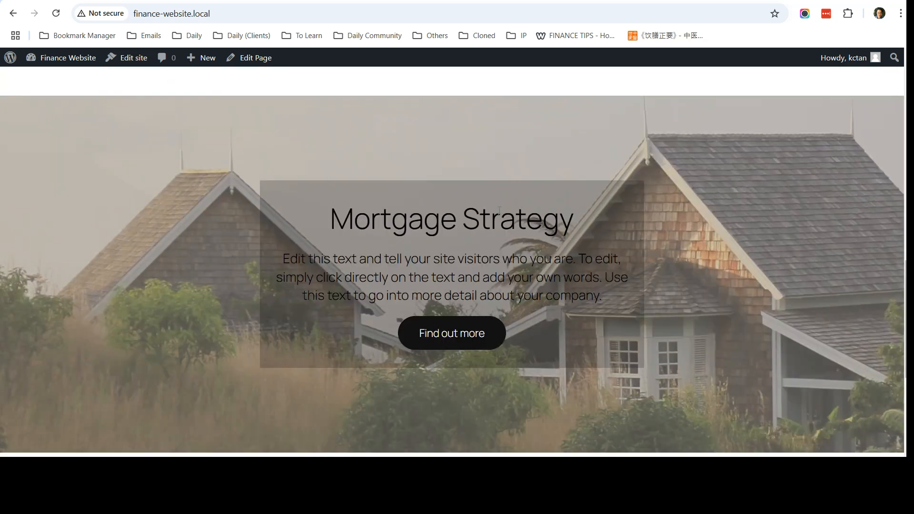
scroll(499, 210, "up", 15)
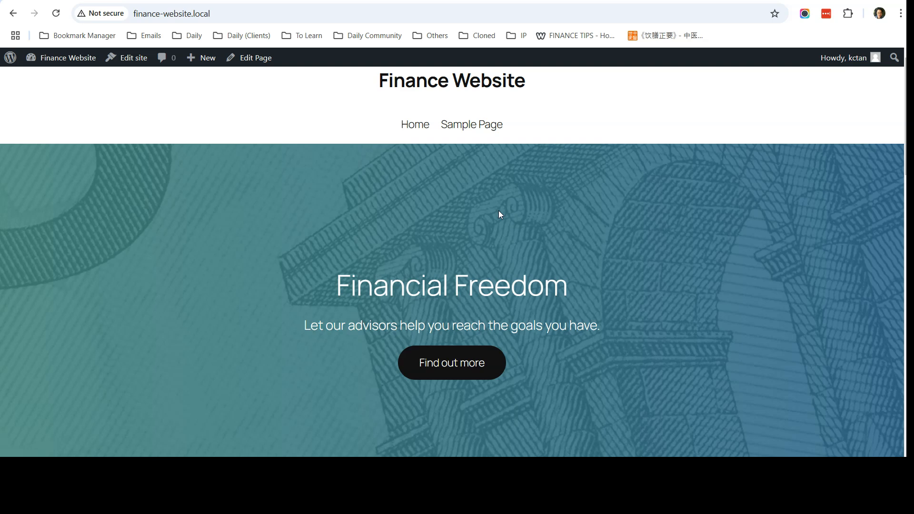
left_click(319, 237)
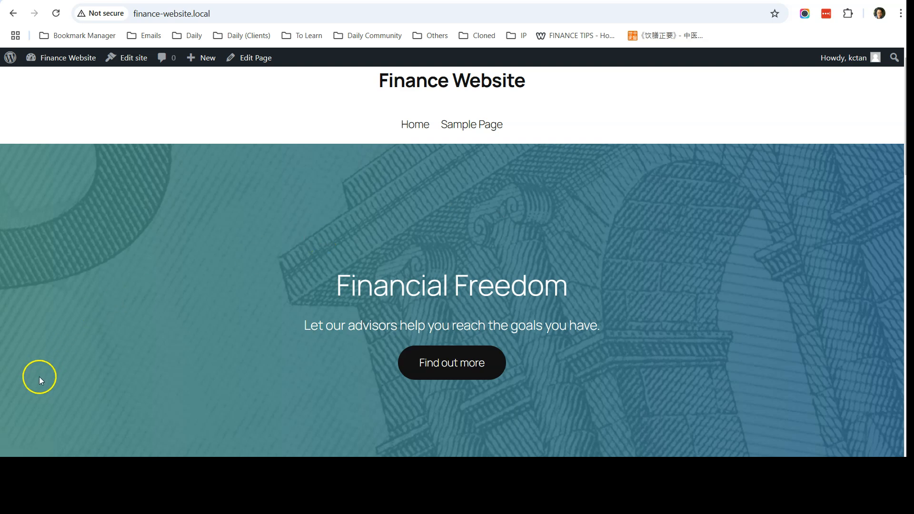